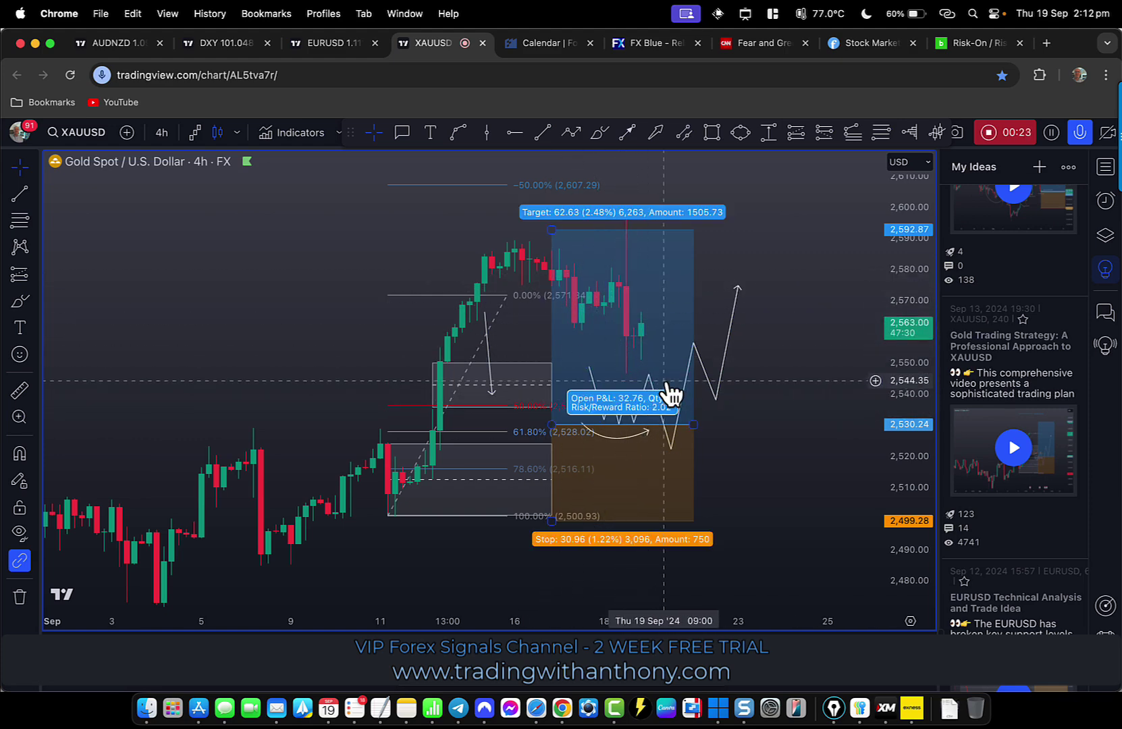
Switch the XAUUSD chart to the 1-hour timeframe and fit the trade setup and its projected path into the visible price range
left_click_drag(792, 456, 788, 466)
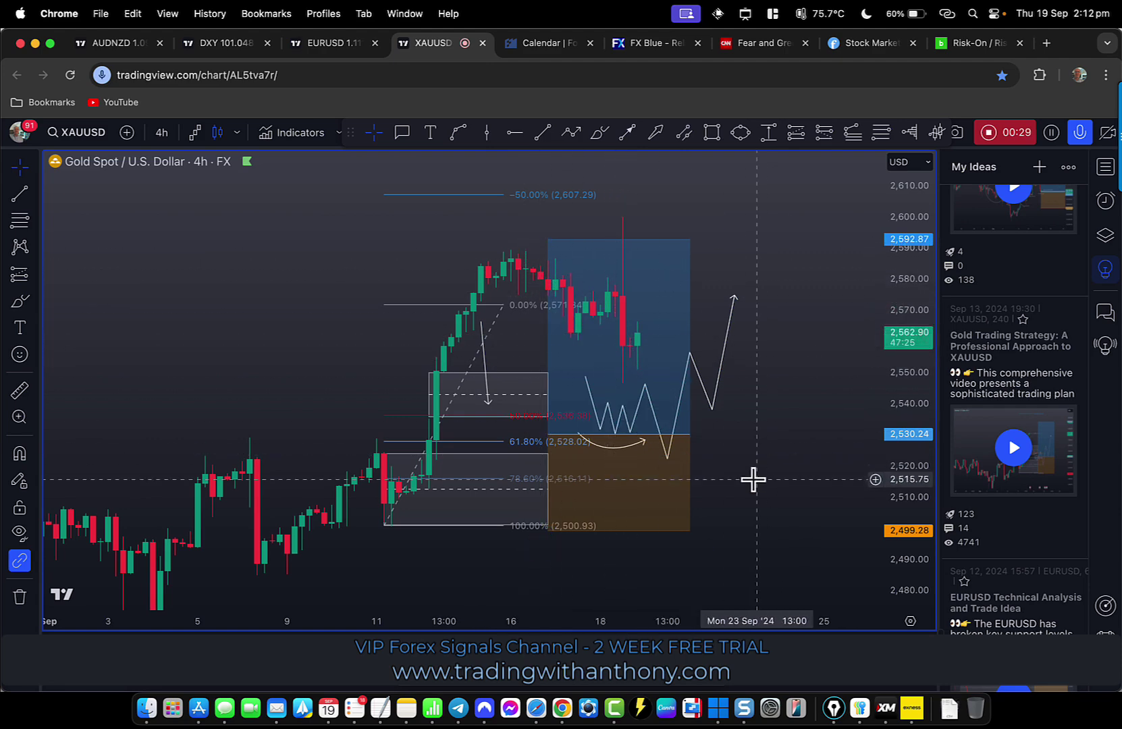
scroll(746, 451, "left", 2)
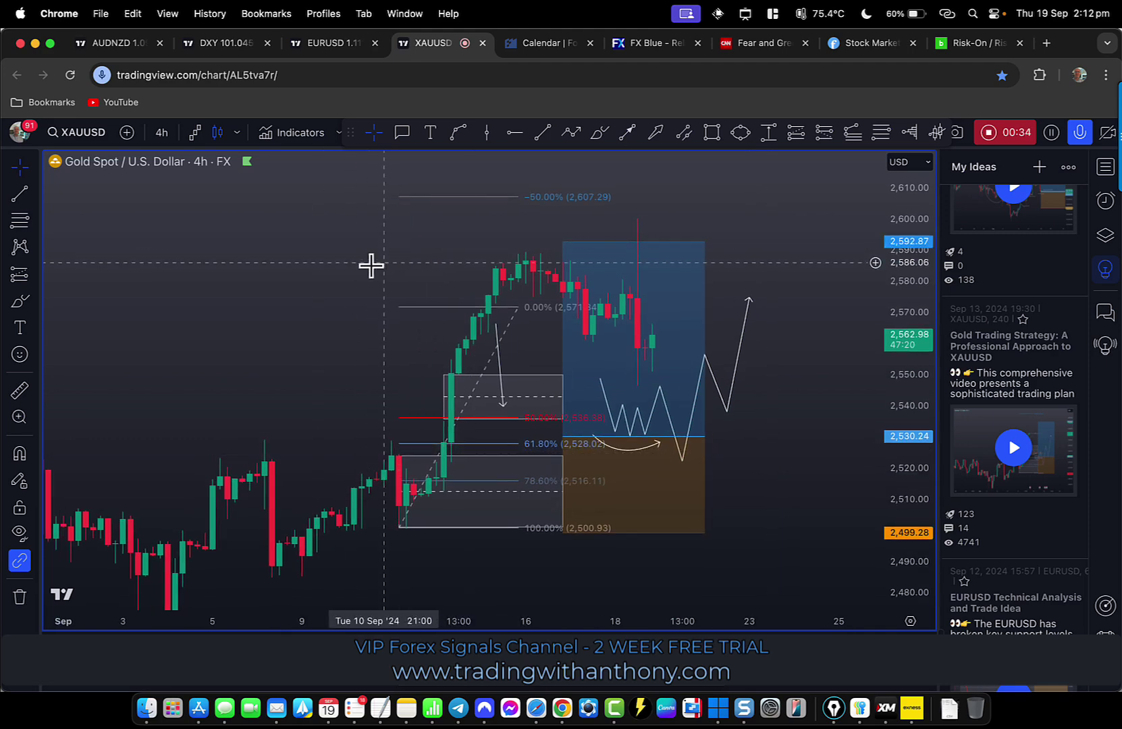
left_click_drag(365, 266, 386, 255)
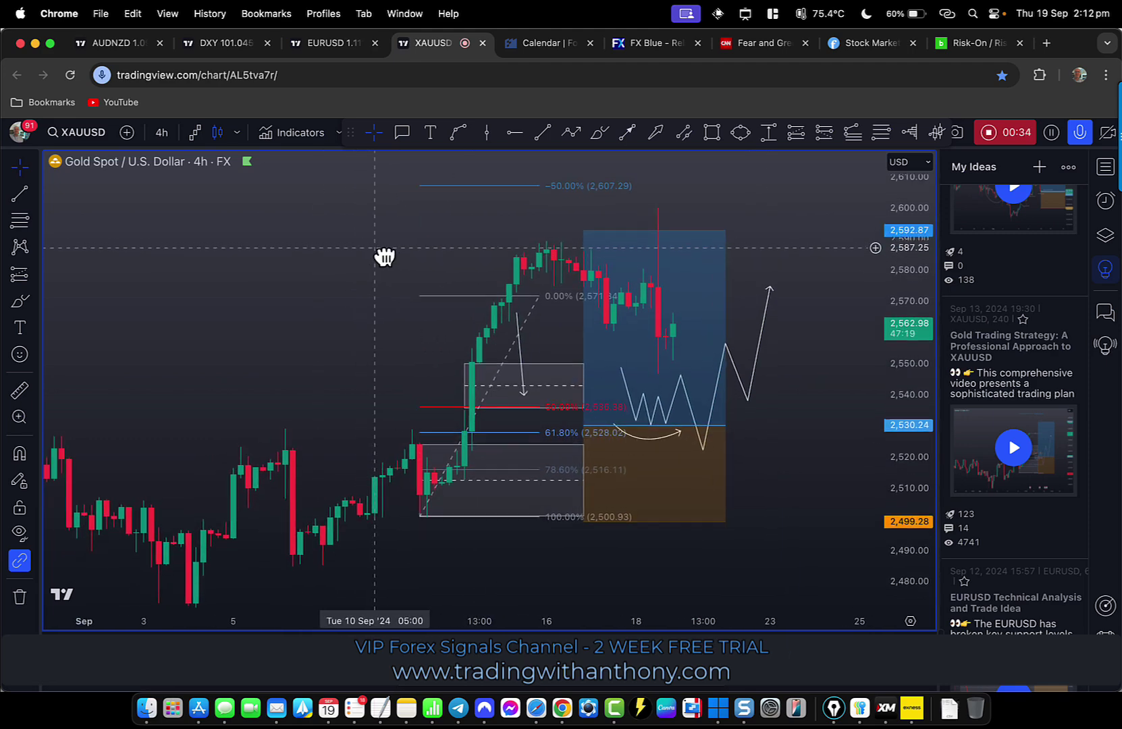
left_click(164, 135)
left_click(180, 553)
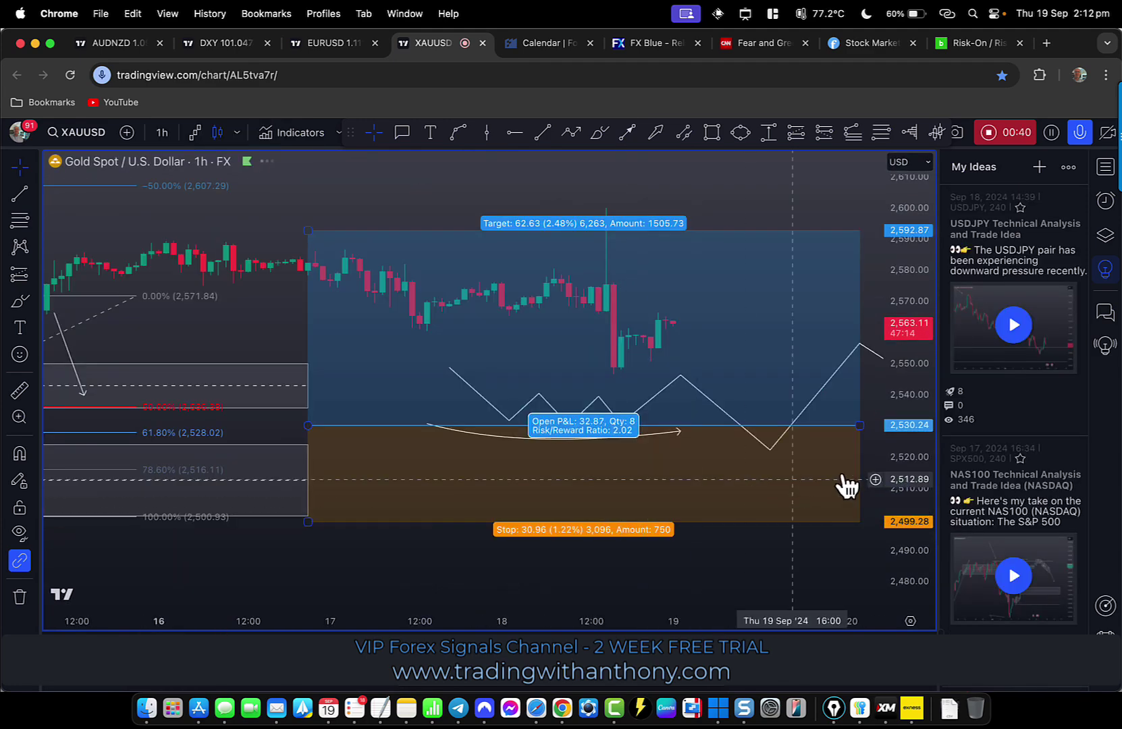
scroll(440, 314, "down", 5)
left_click_drag(504, 286, 437, 343)
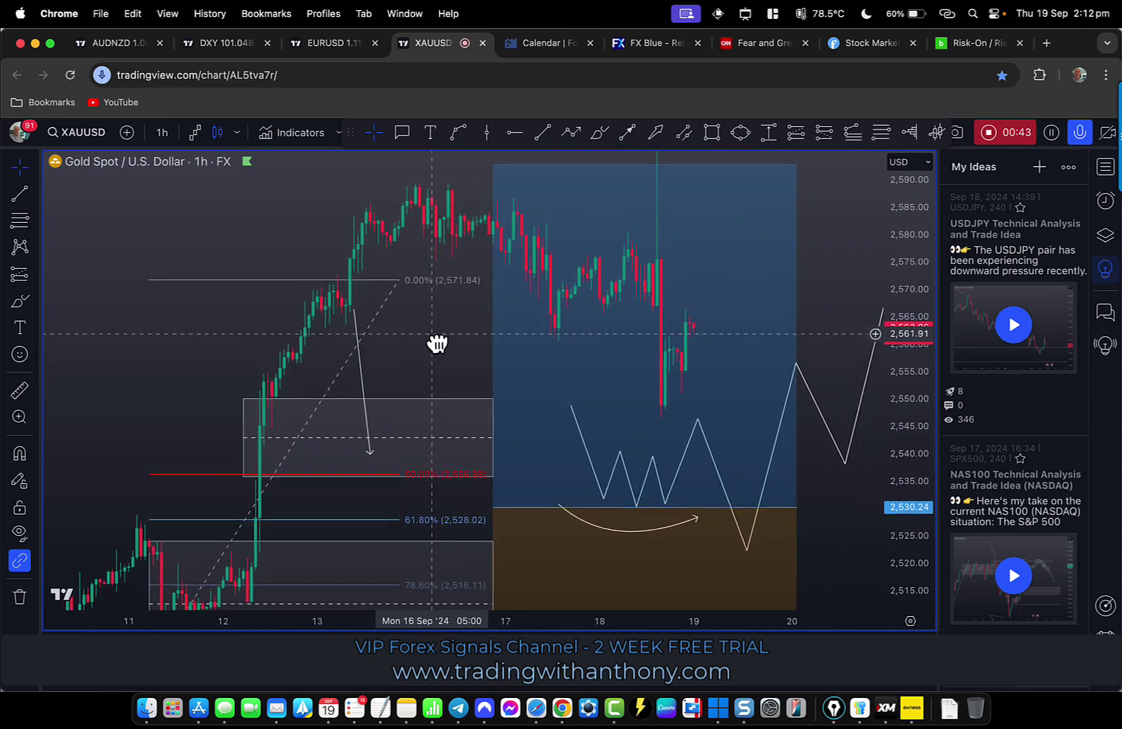
left_click_drag(907, 239, 907, 358)
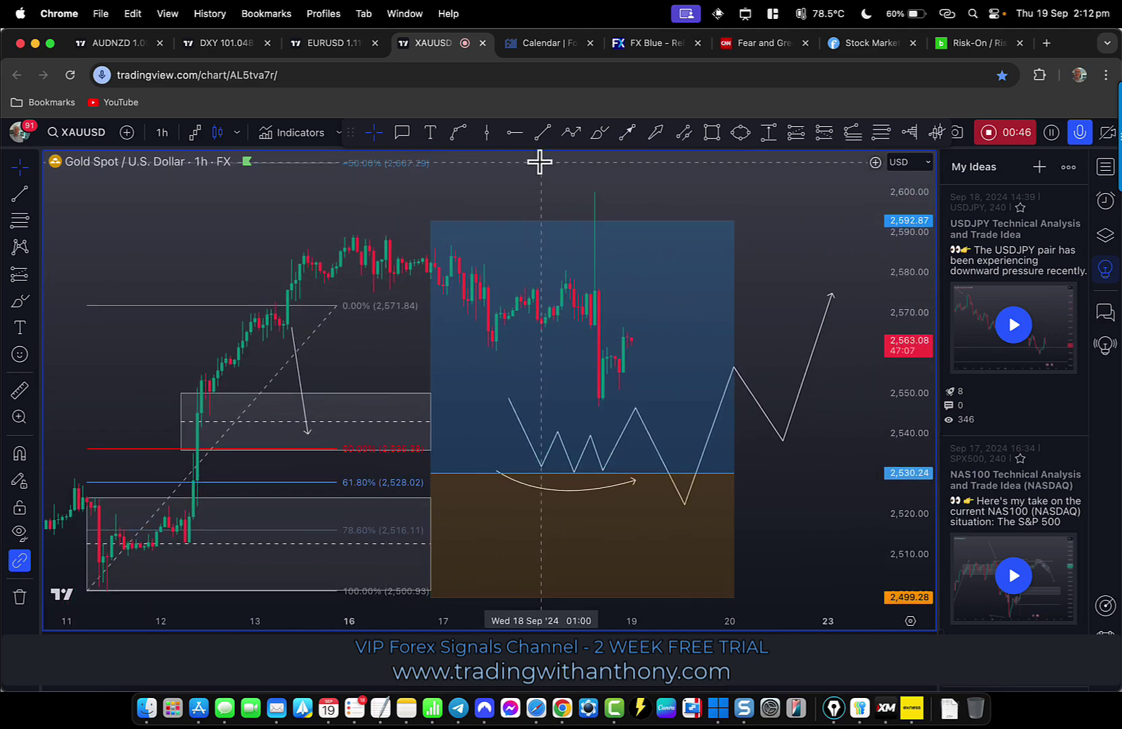
Try a descending parallel channel around the gold candles from 16 to 19 September, and delete it
left_click(684, 132)
left_click(439, 242)
left_click(639, 297)
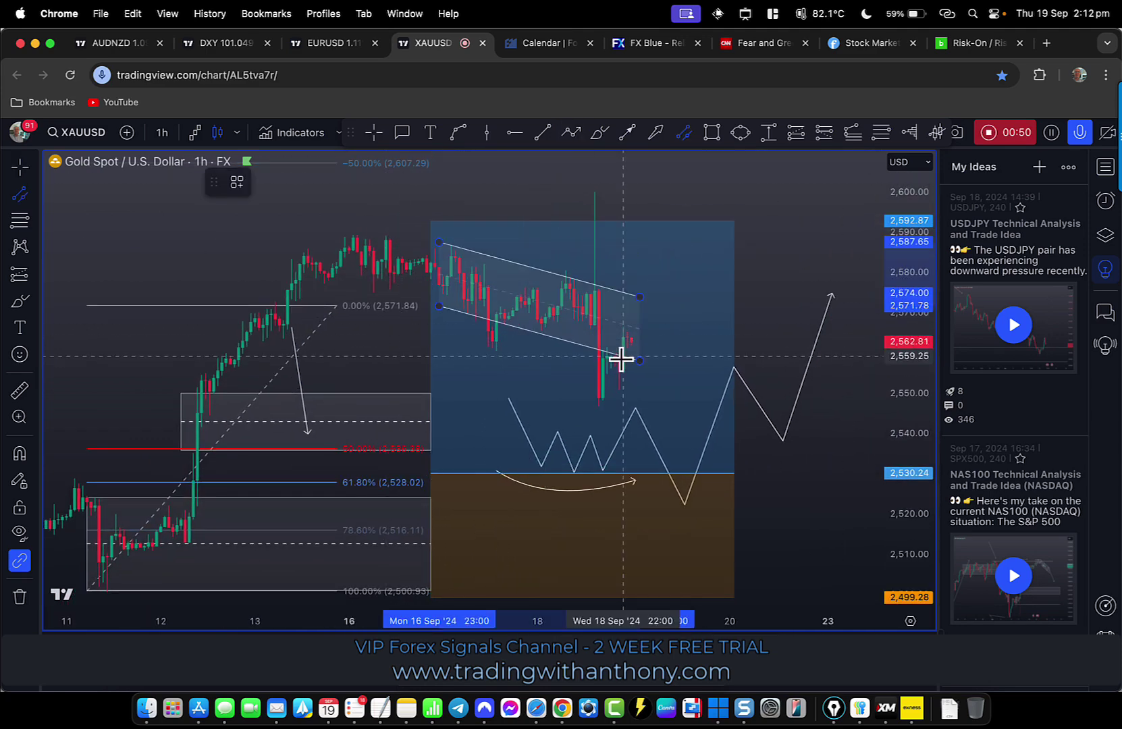
left_click(613, 398)
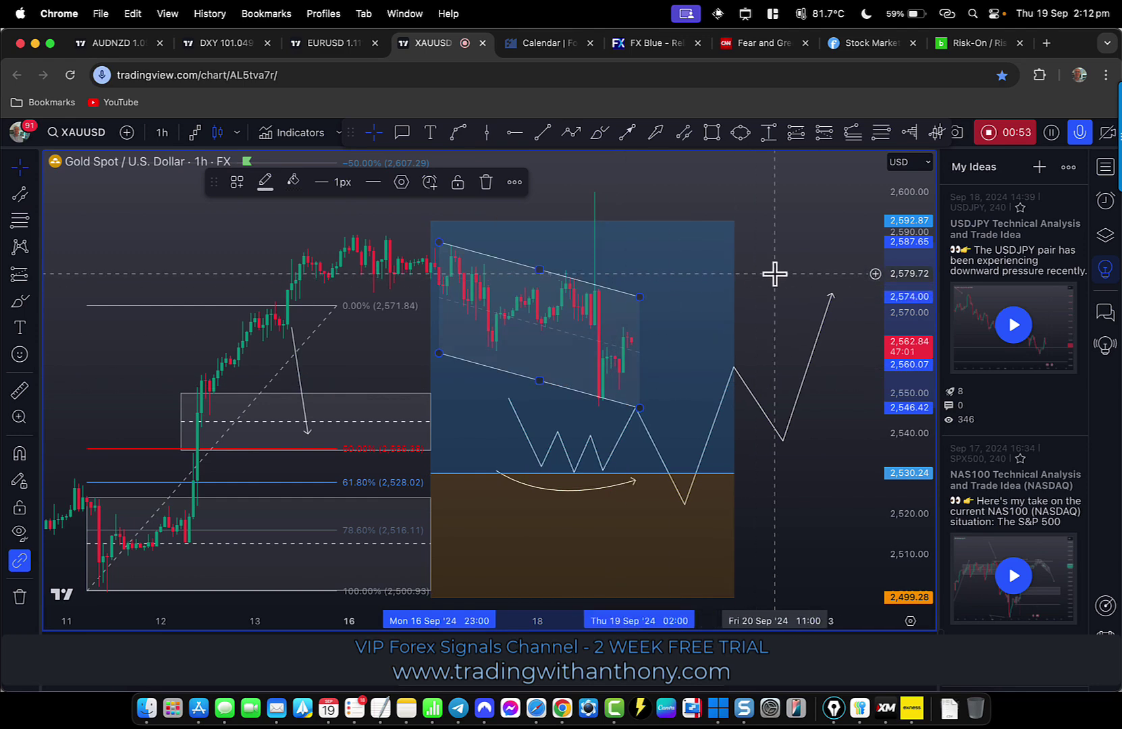
key("Delete")
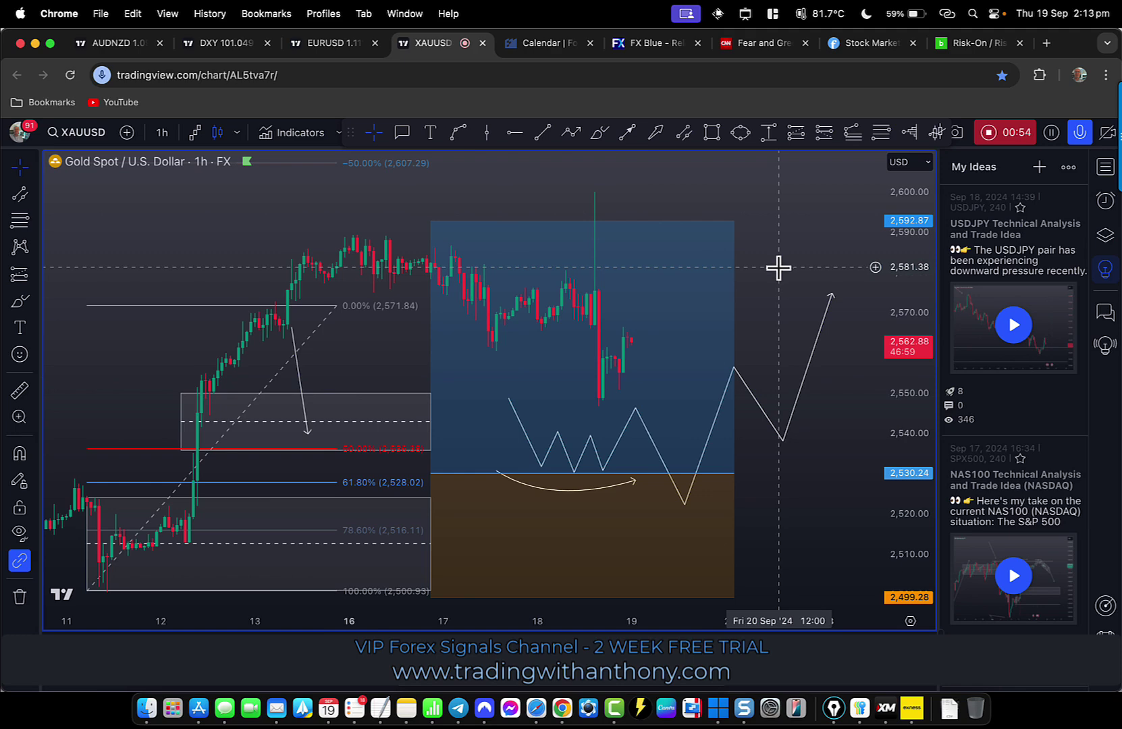
Delete the old zigzag price projection that runs through the long position box
scroll(796, 281, "down", 2)
left_click_drag(804, 282, 730, 271)
scroll(731, 233, "up", 2)
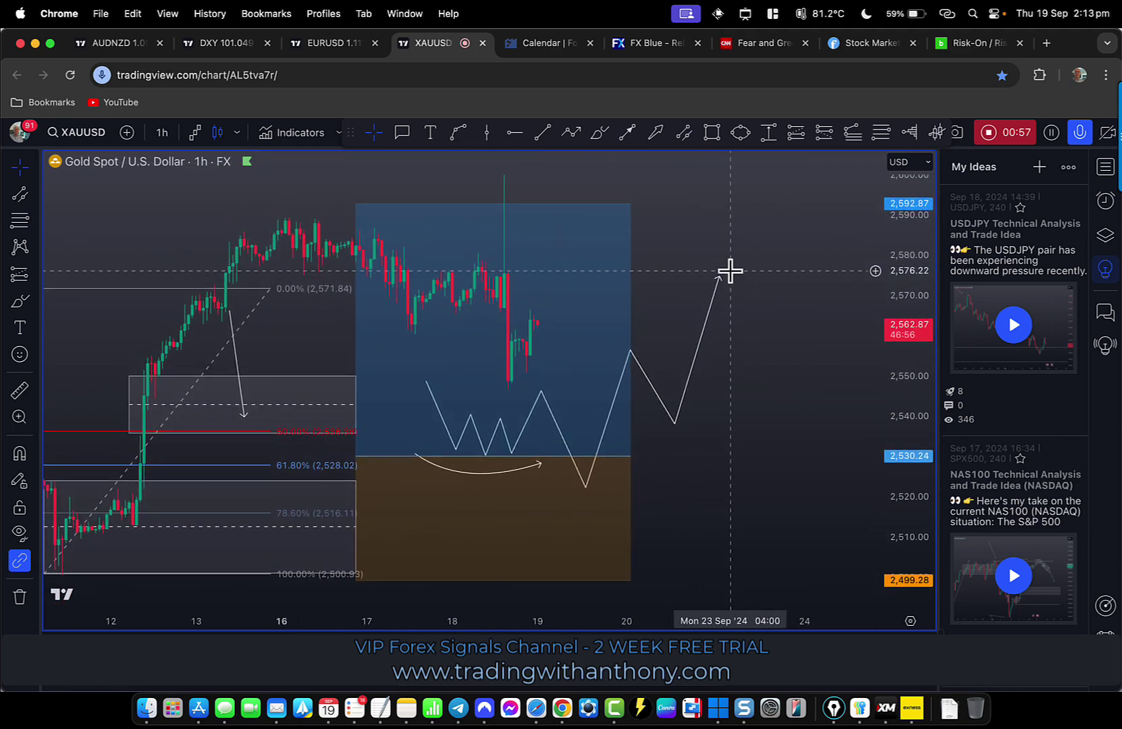
left_click(658, 398)
key("Delete")
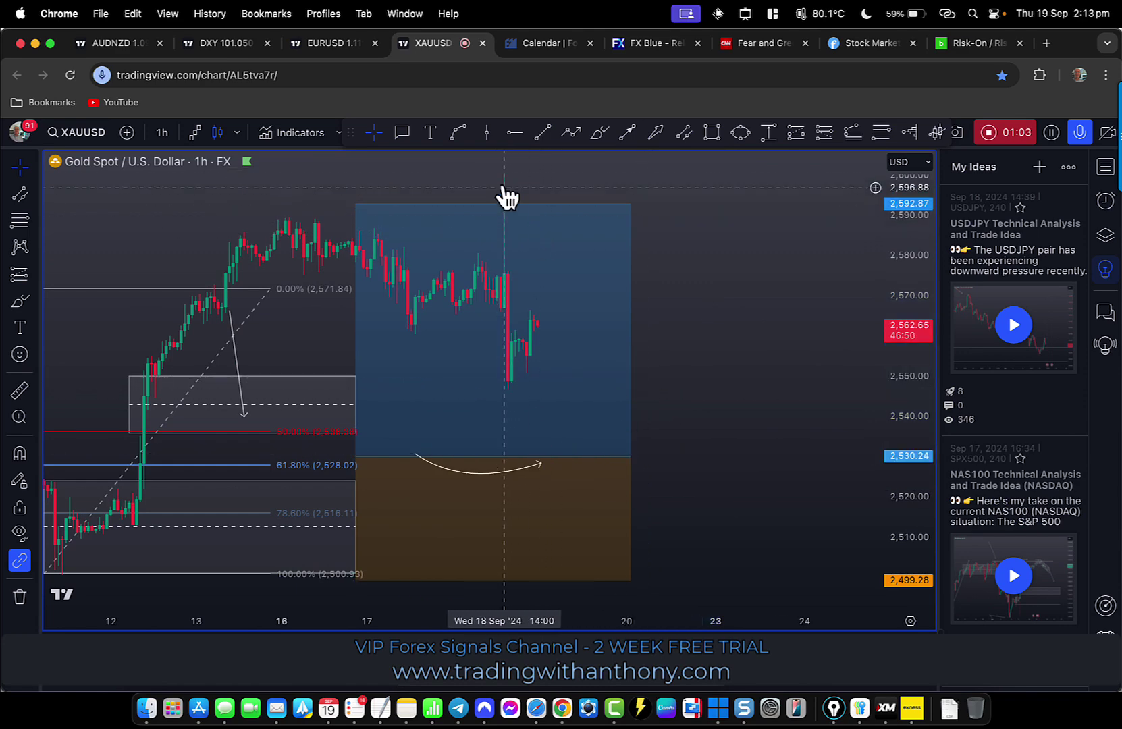
Draw a zigzag path from the current price down through 2,530, sideways near 2,520, down to about 2,508, and up to about 2,563
left_click(575, 134)
left_click(538, 320)
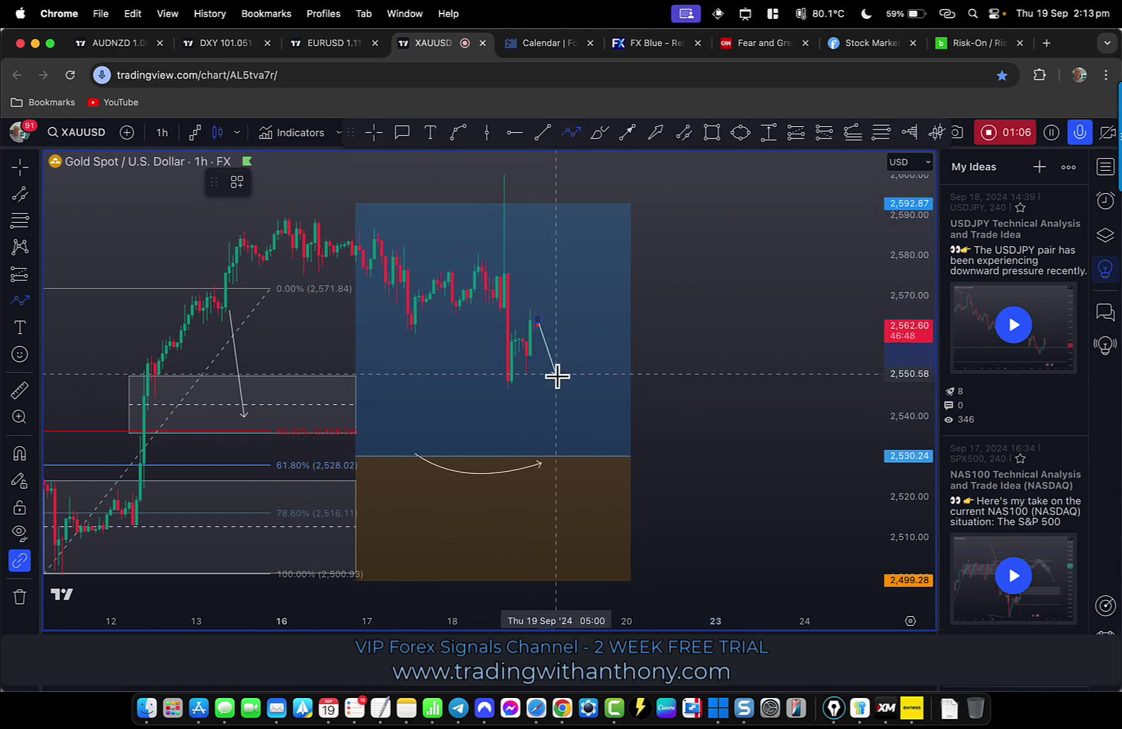
left_click(562, 422)
left_click(568, 373)
left_click(603, 409)
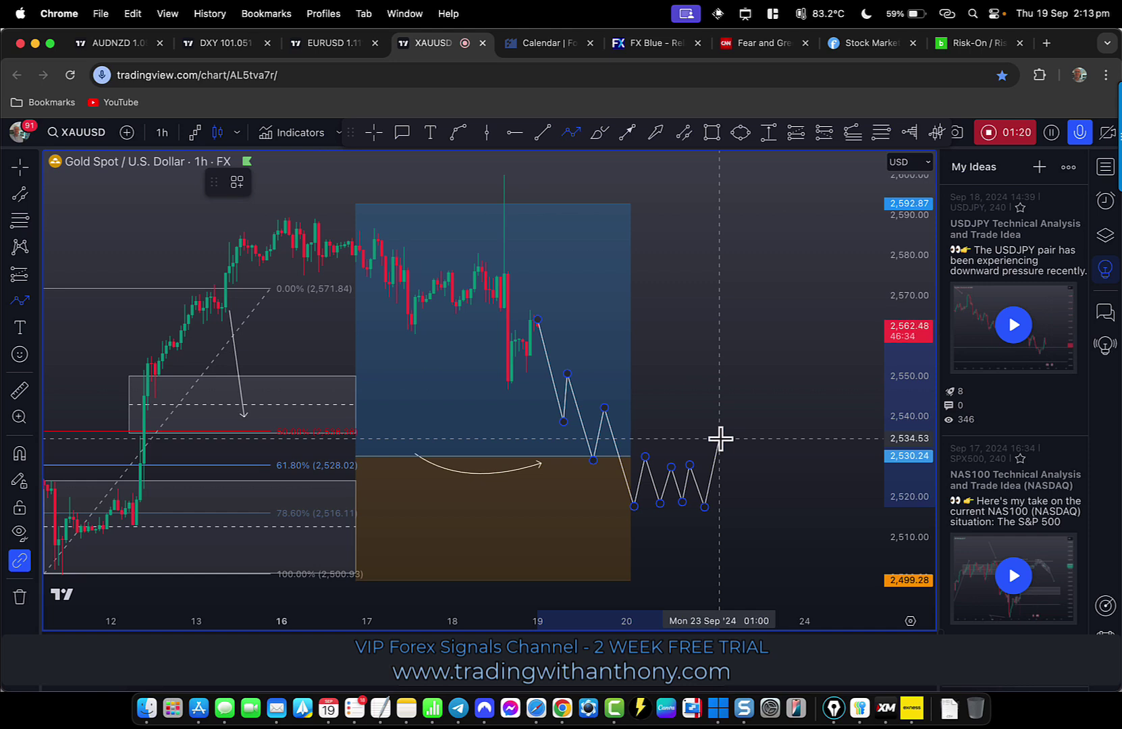
left_click(720, 439)
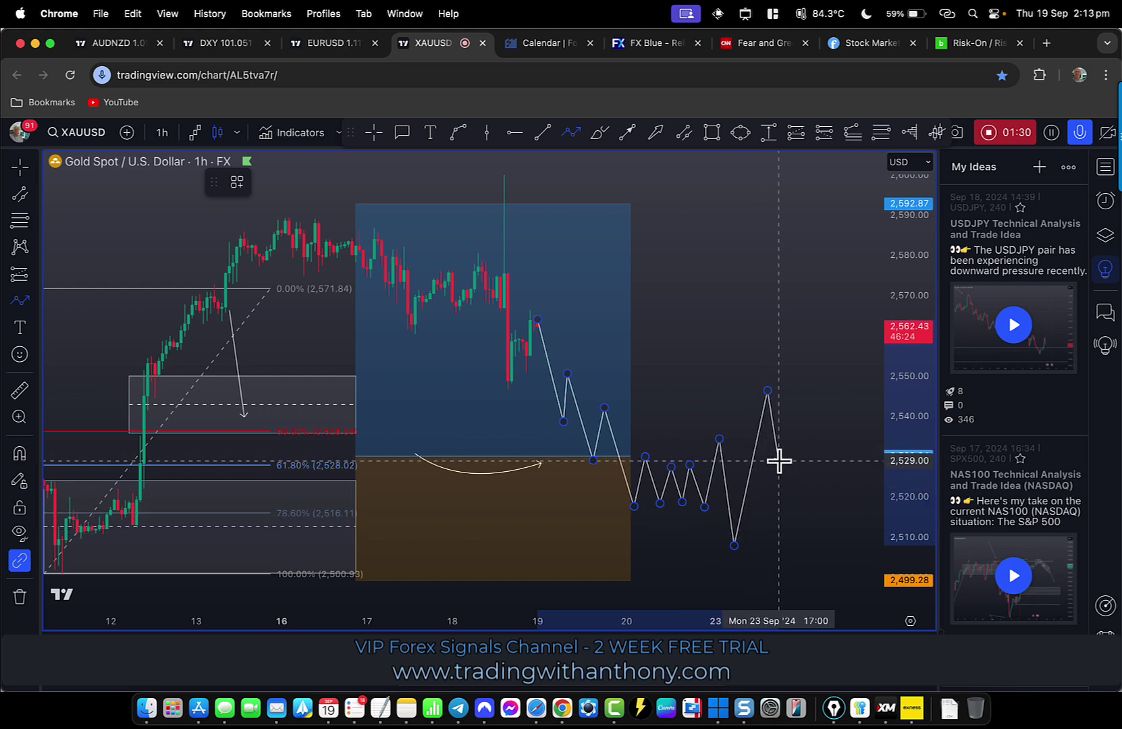
double_click(812, 323)
left_click(789, 258)
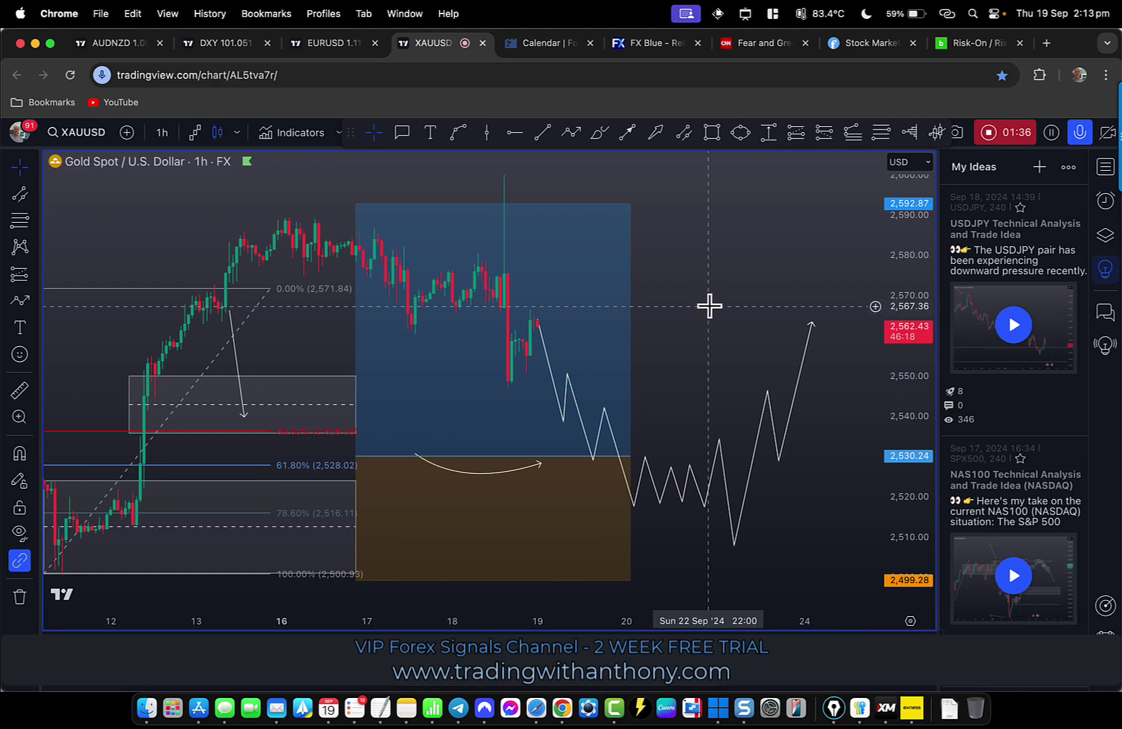
Draw a horizontal parallel channel around the consolidation from 30 August to 3 September, between about 2,504 and 2,491
left_click_drag(709, 306, 734, 303)
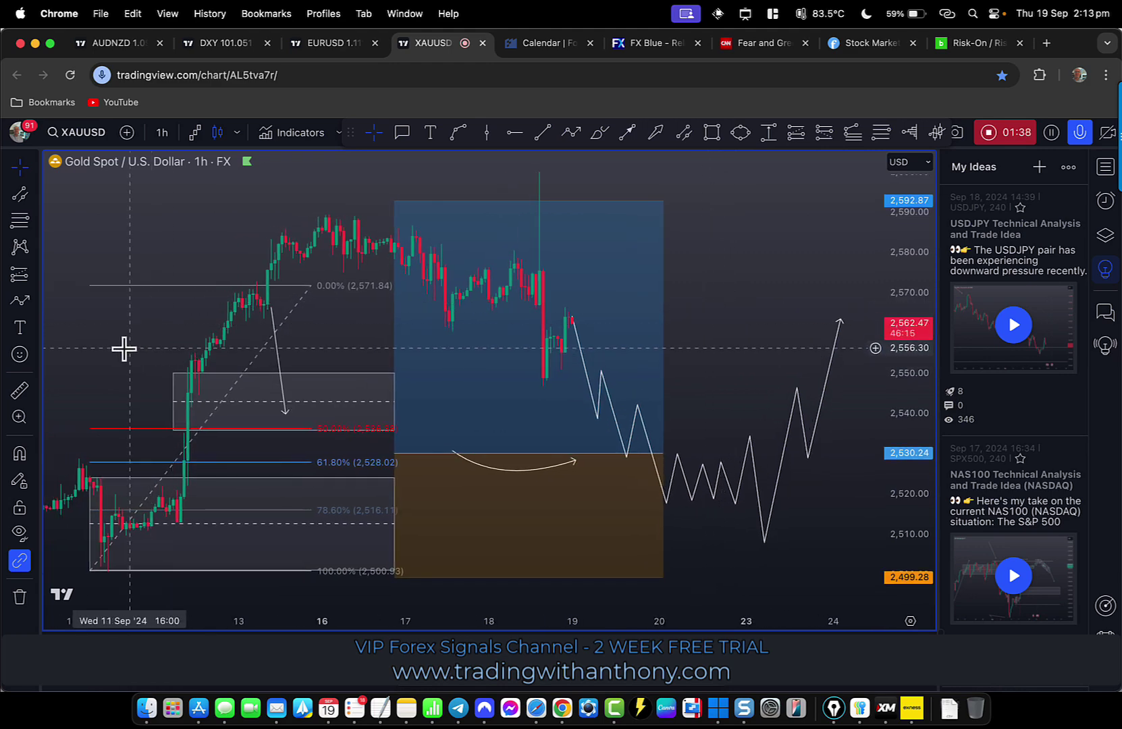
left_click_drag(123, 348, 426, 313)
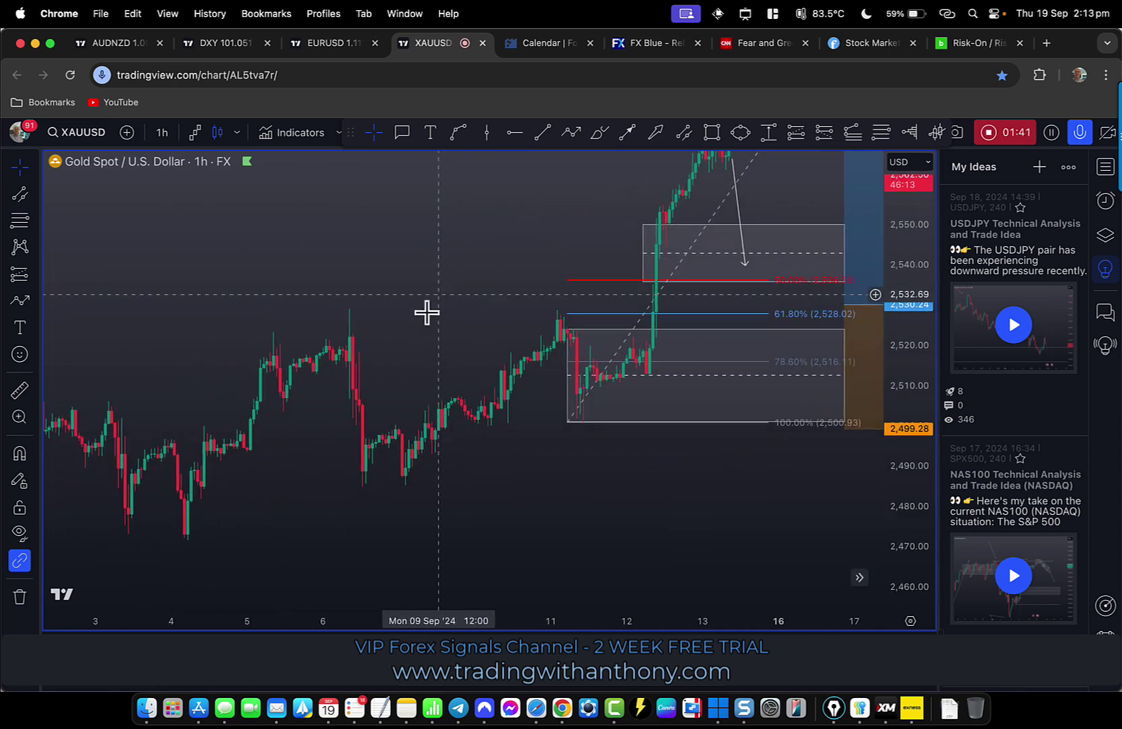
left_click_drag(268, 501, 513, 468)
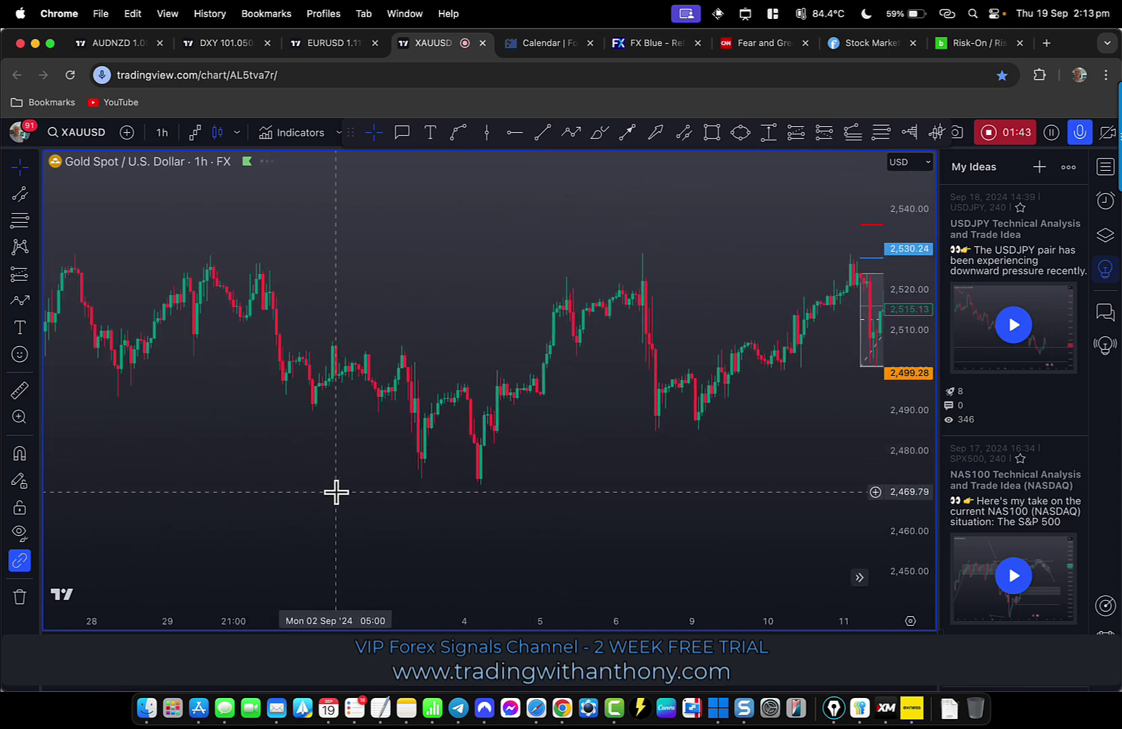
scroll(276, 469, "down", 4)
left_click_drag(439, 459, 476, 486)
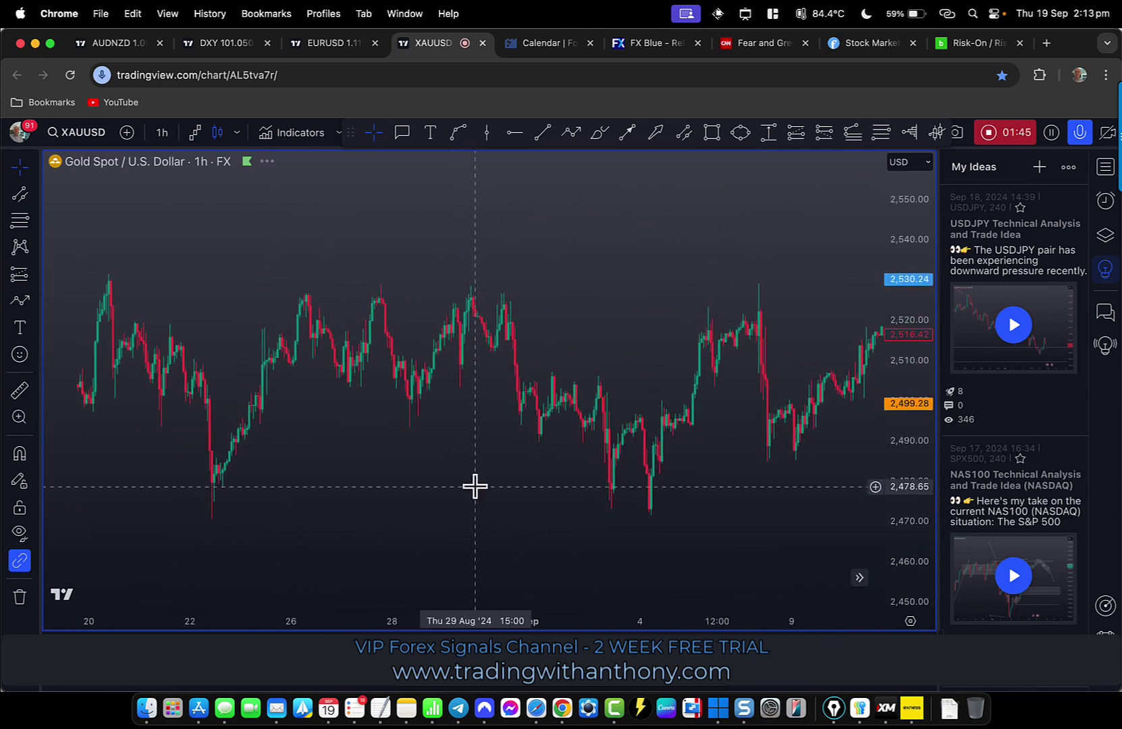
scroll(476, 486, "down", 4)
left_click_drag(606, 471, 418, 467)
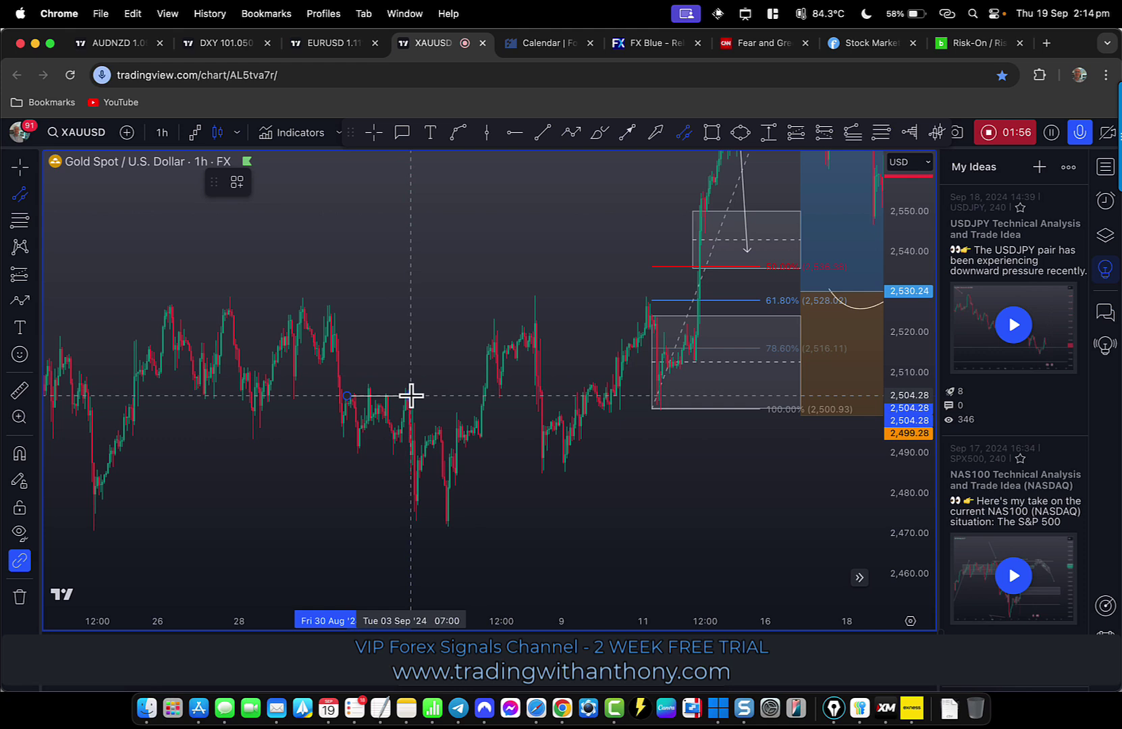
left_click(411, 396)
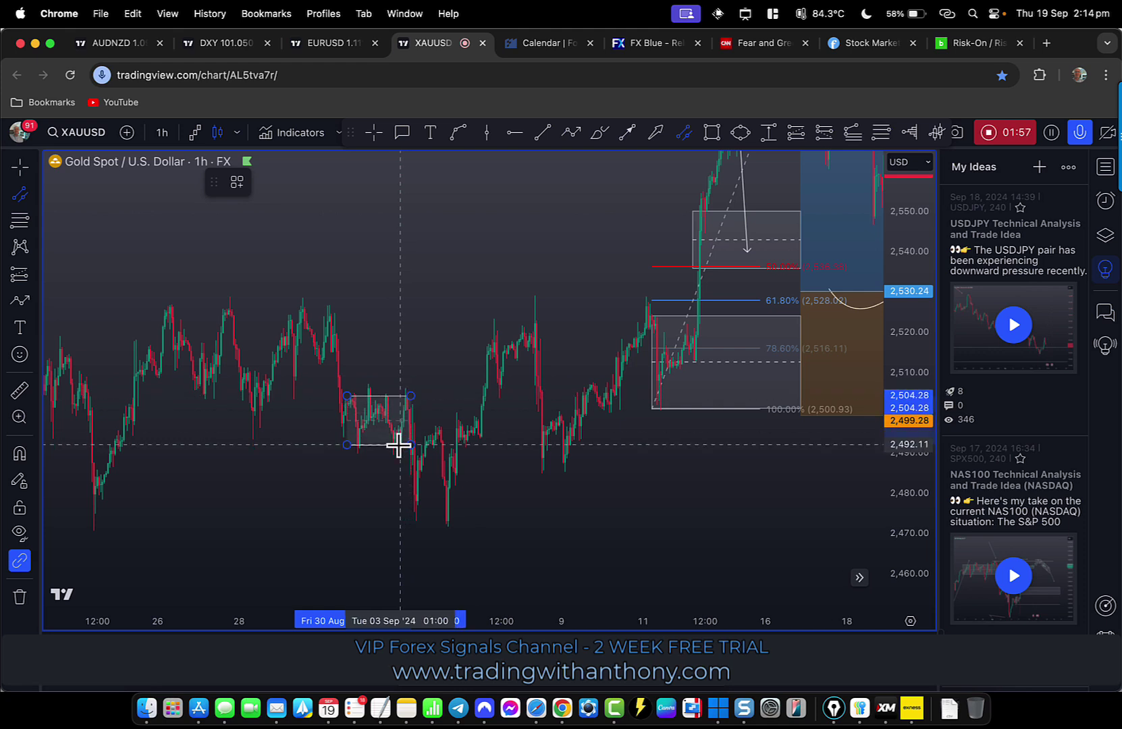
left_click(399, 448)
left_click(456, 498)
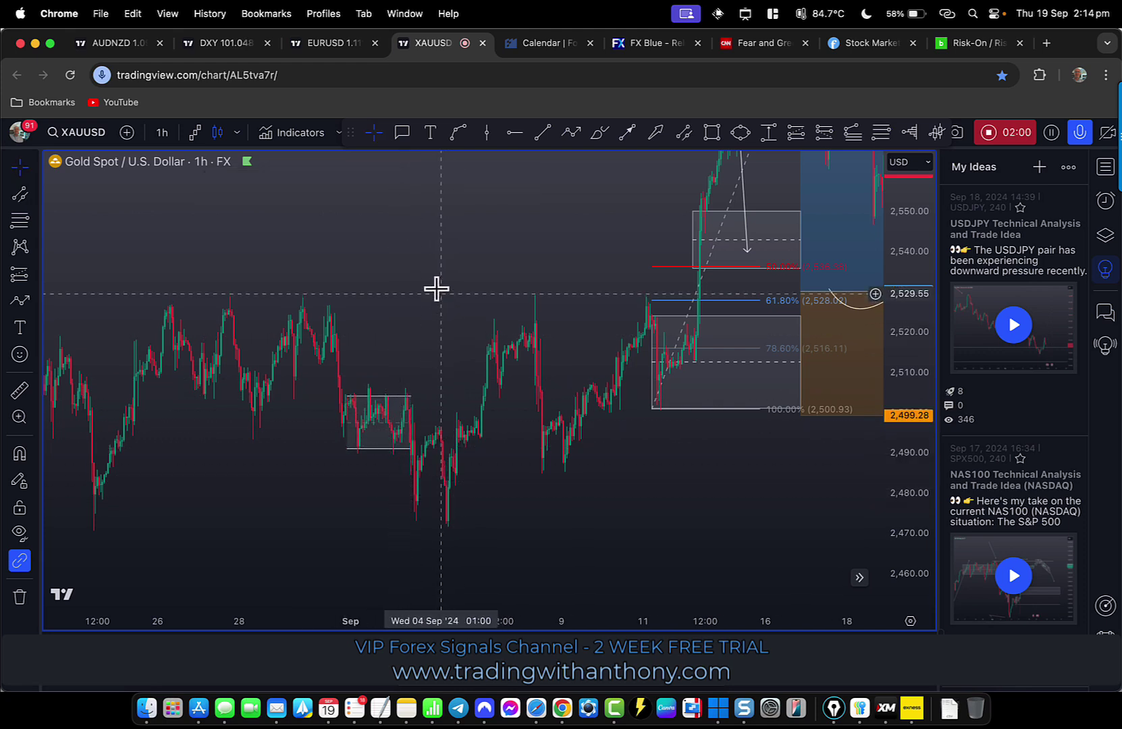
Draw a short horizontal trend line at about 2,489.71 just beneath the consolidation channel
left_click(544, 134)
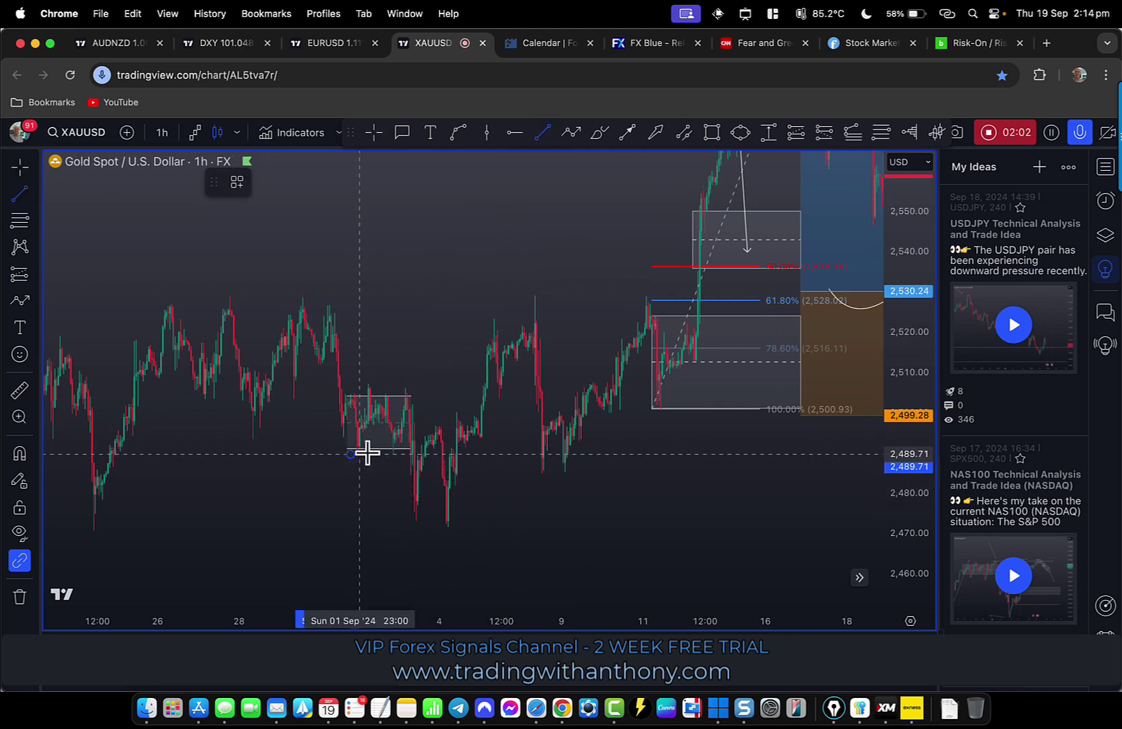
left_click(401, 455)
left_click_drag(533, 514, 474, 524)
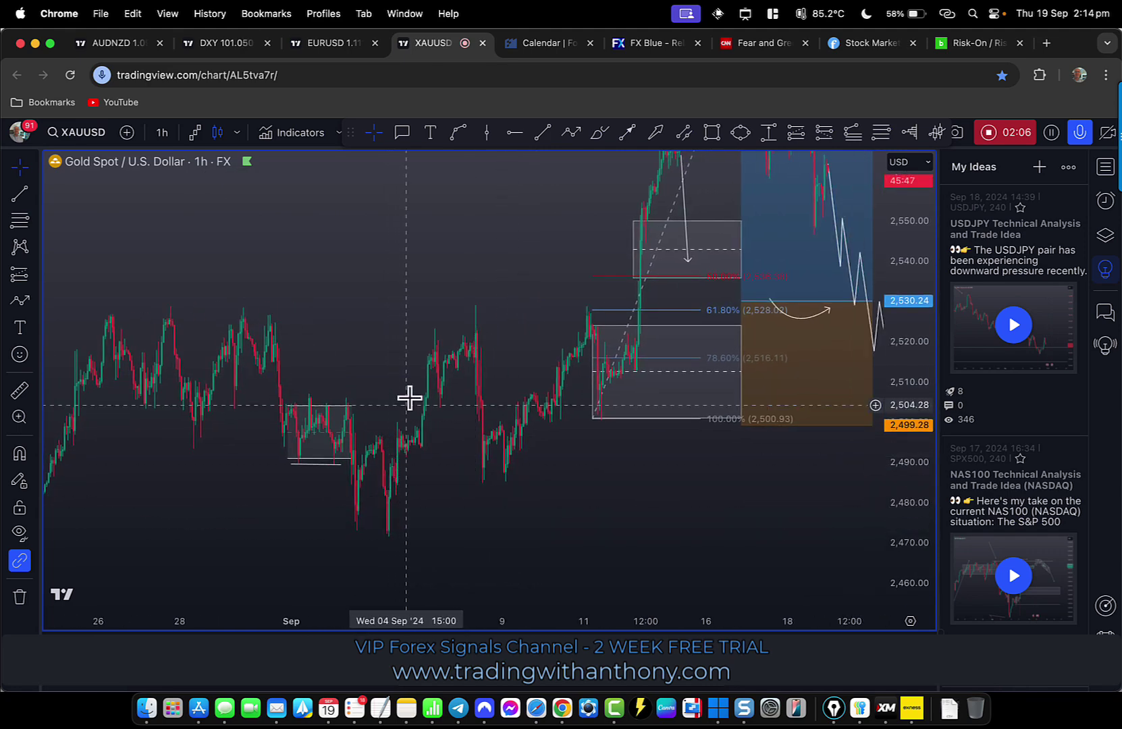
Draw a descending trend line from about 2,530.47 on 29 August to about 2,484.55 on 5 September
left_click(541, 136)
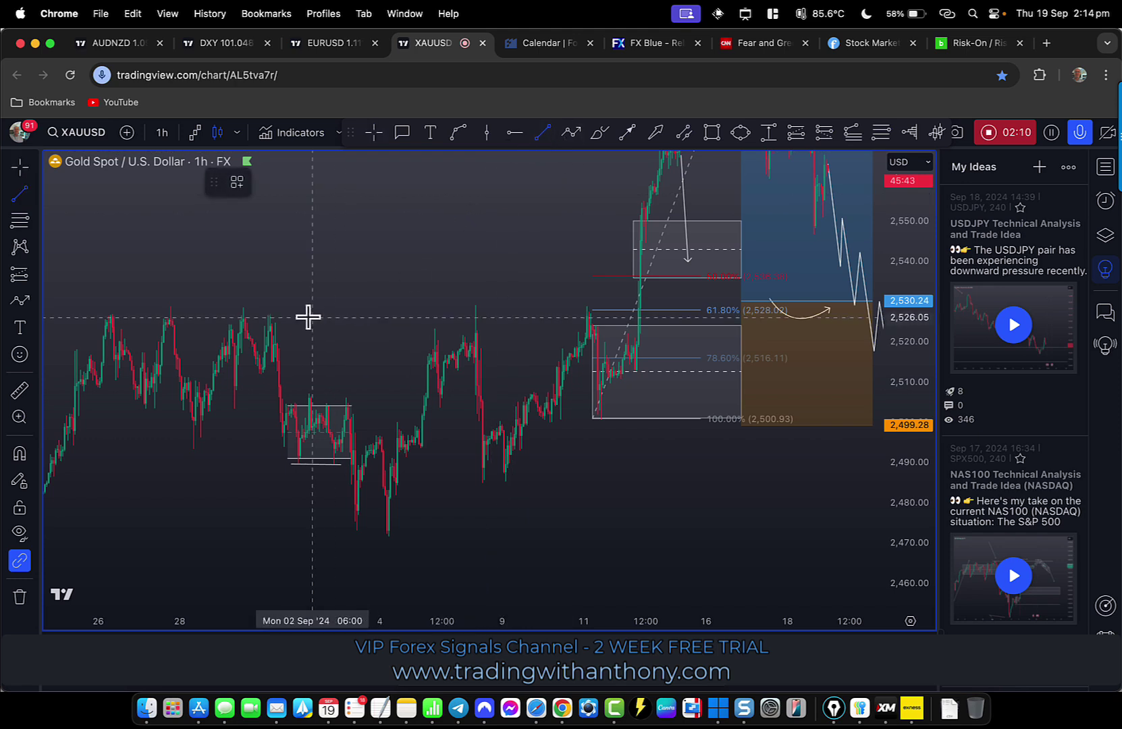
left_click(252, 299)
left_click(426, 484)
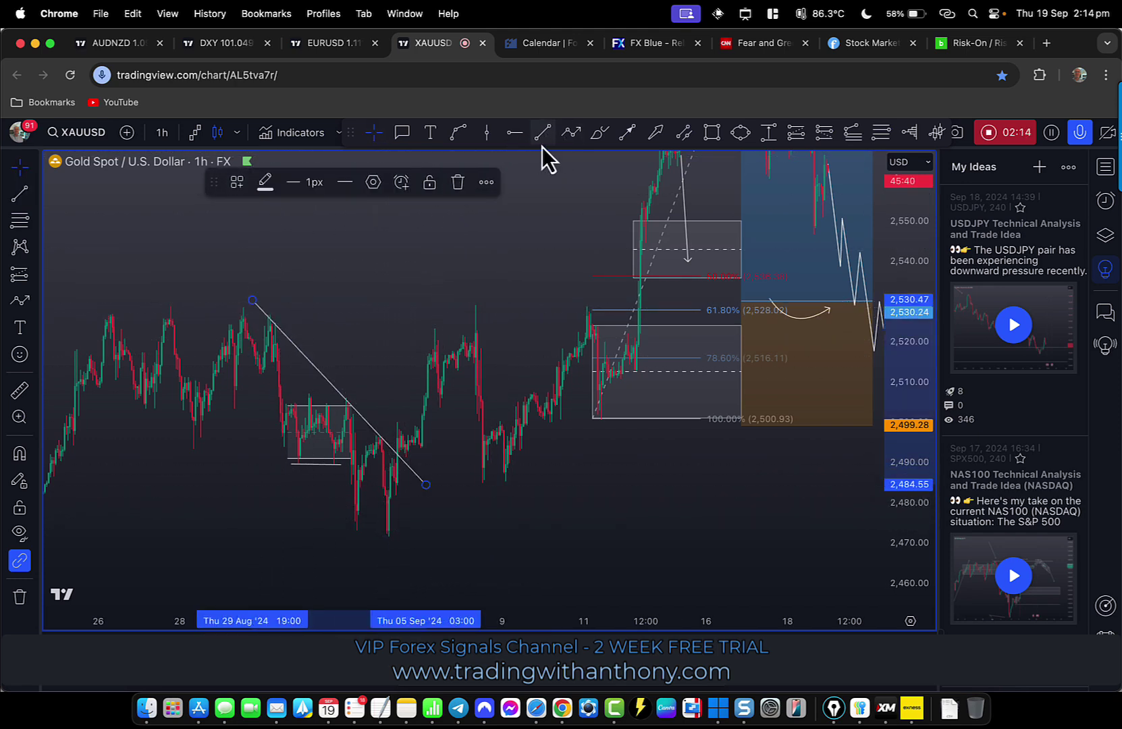
Draw a horizontal arrow at about 2,506 from 3 to 4 September and label it "ChoCh"
left_click(623, 136)
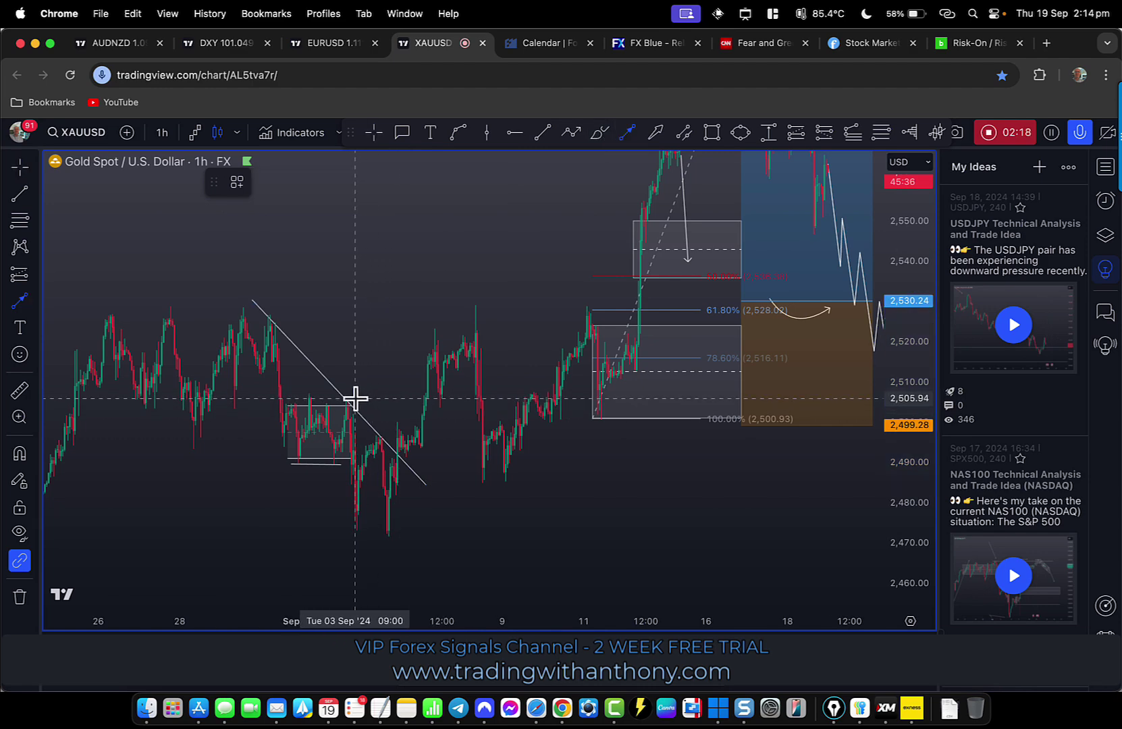
left_click(415, 399)
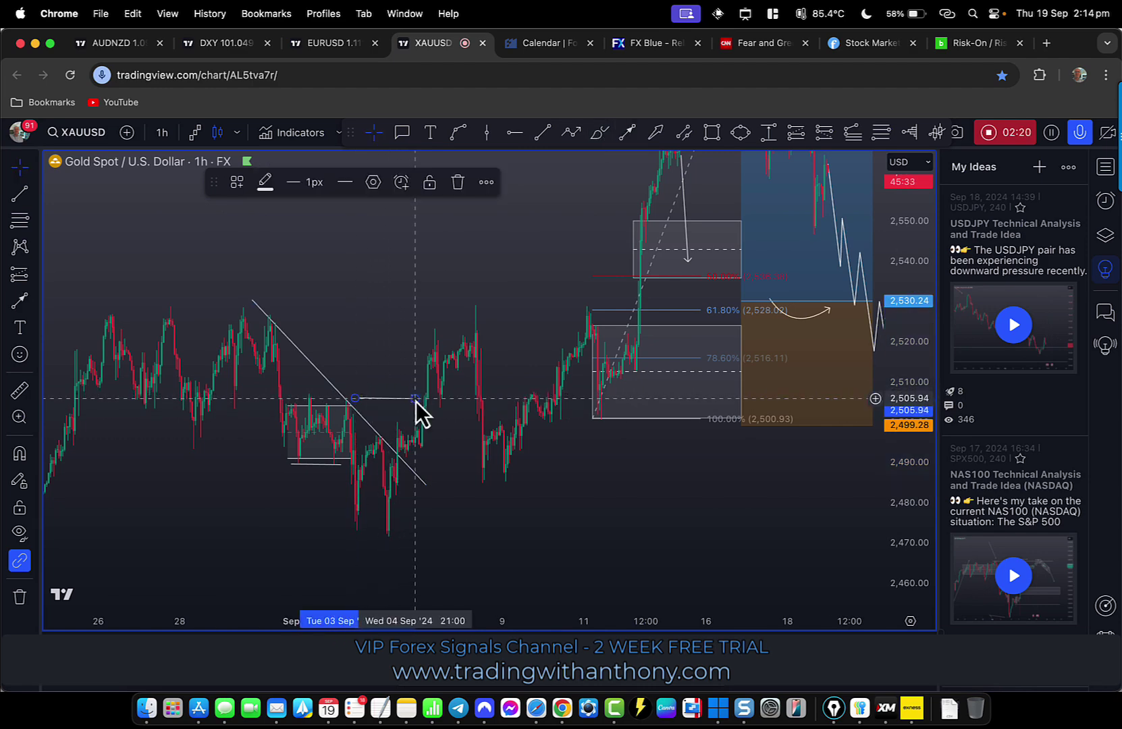
double_click(415, 399)
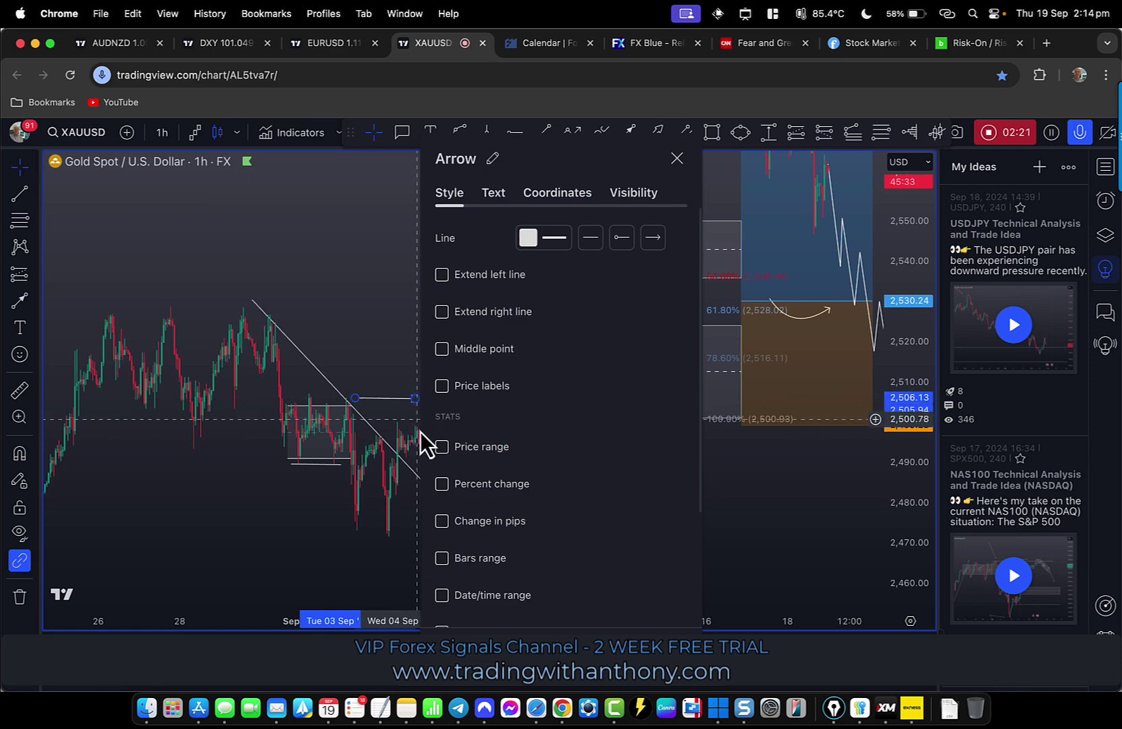
left_click(493, 196)
left_click(463, 414)
left_click(460, 465)
key("Return")
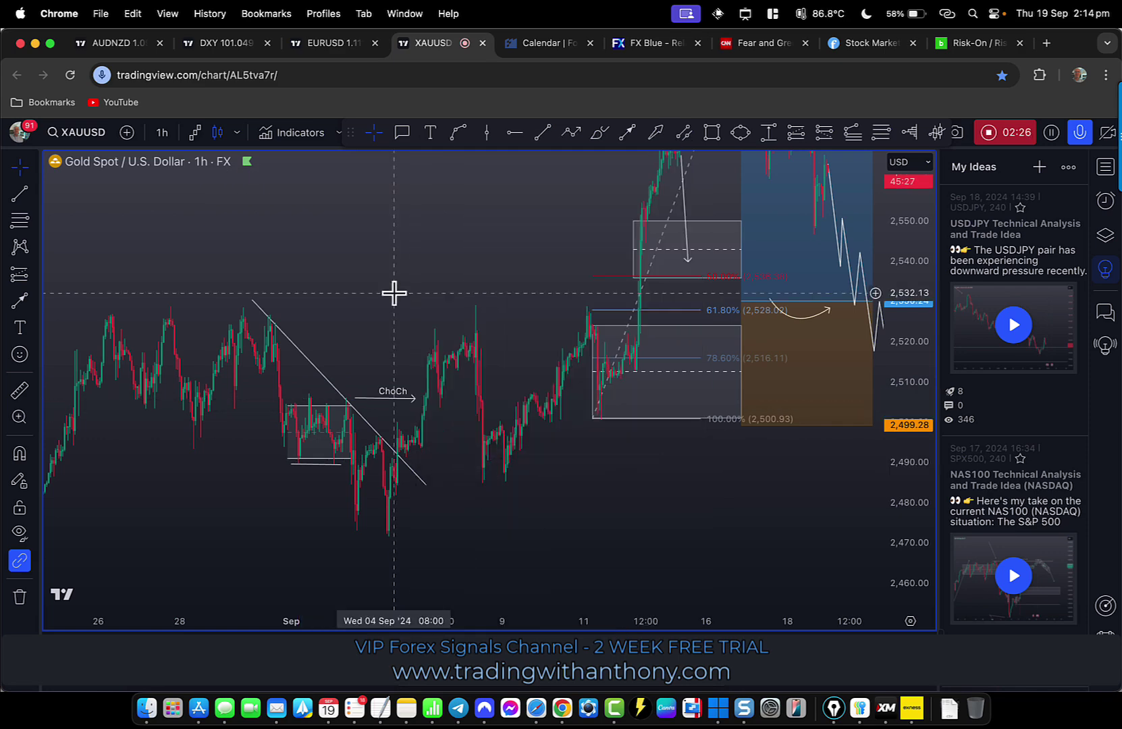
Draw a rising trend line from the 4 September low near 2,472 beneath the following lows to about 2,502
left_click_drag(393, 293, 375, 319)
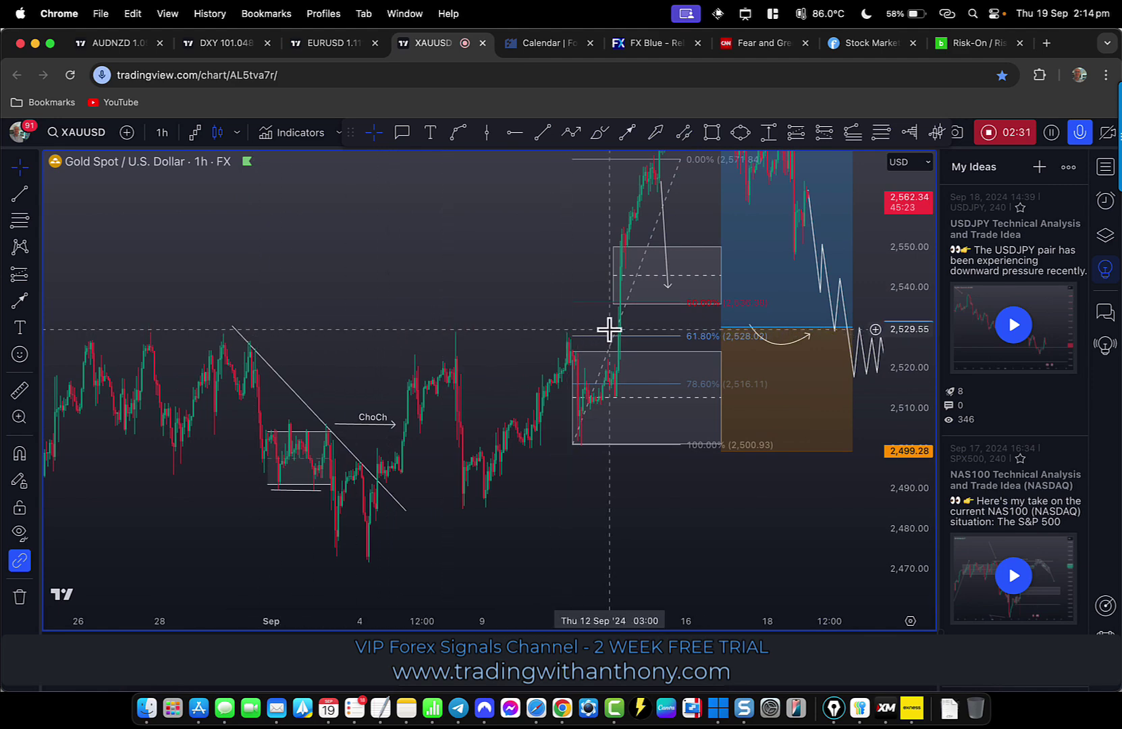
left_click(544, 135)
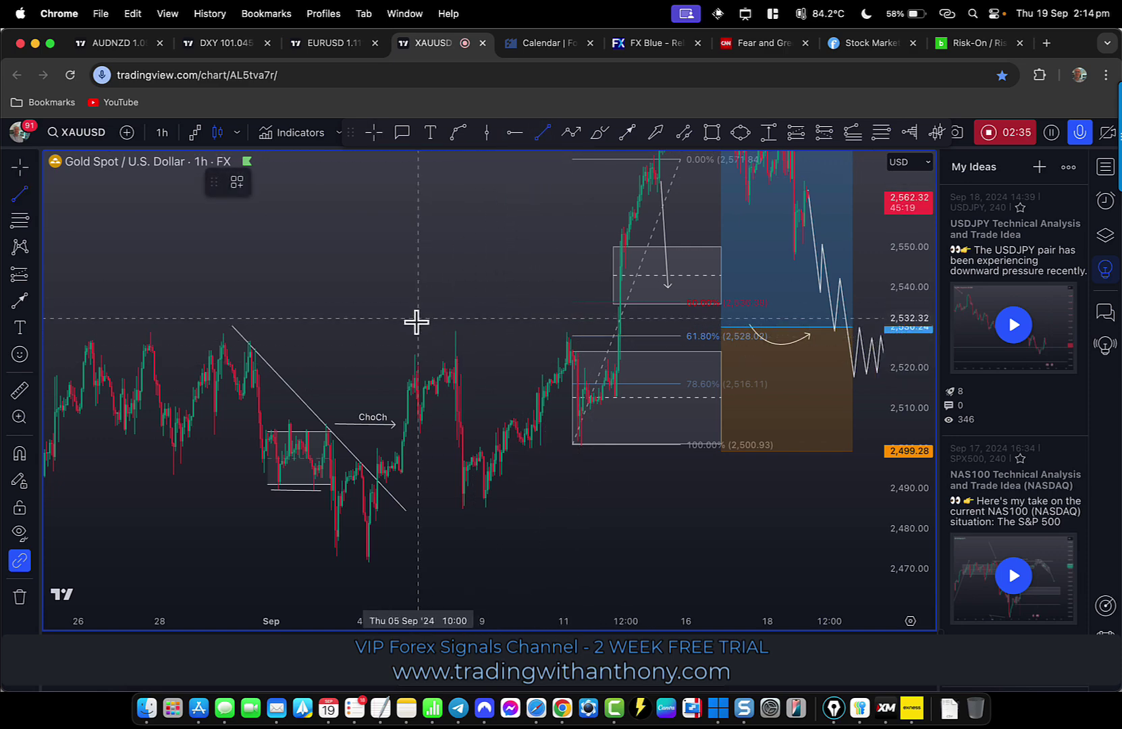
left_click(372, 562)
left_click(597, 438)
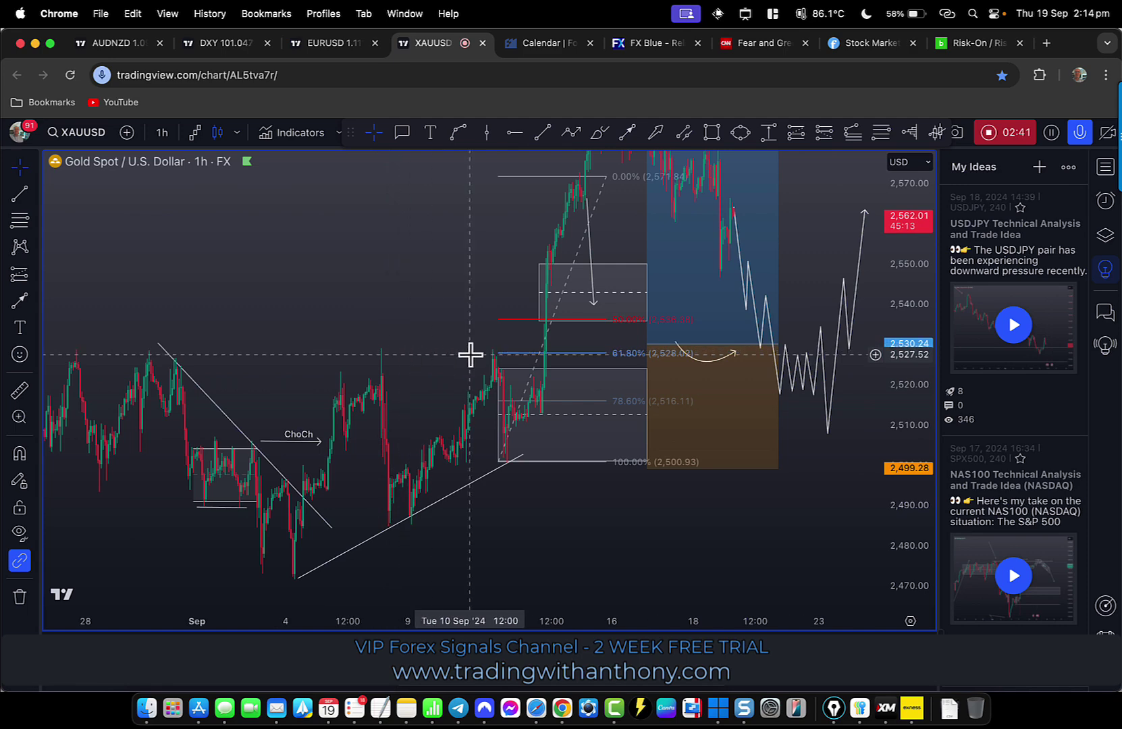
scroll(366, 278, "up", 2)
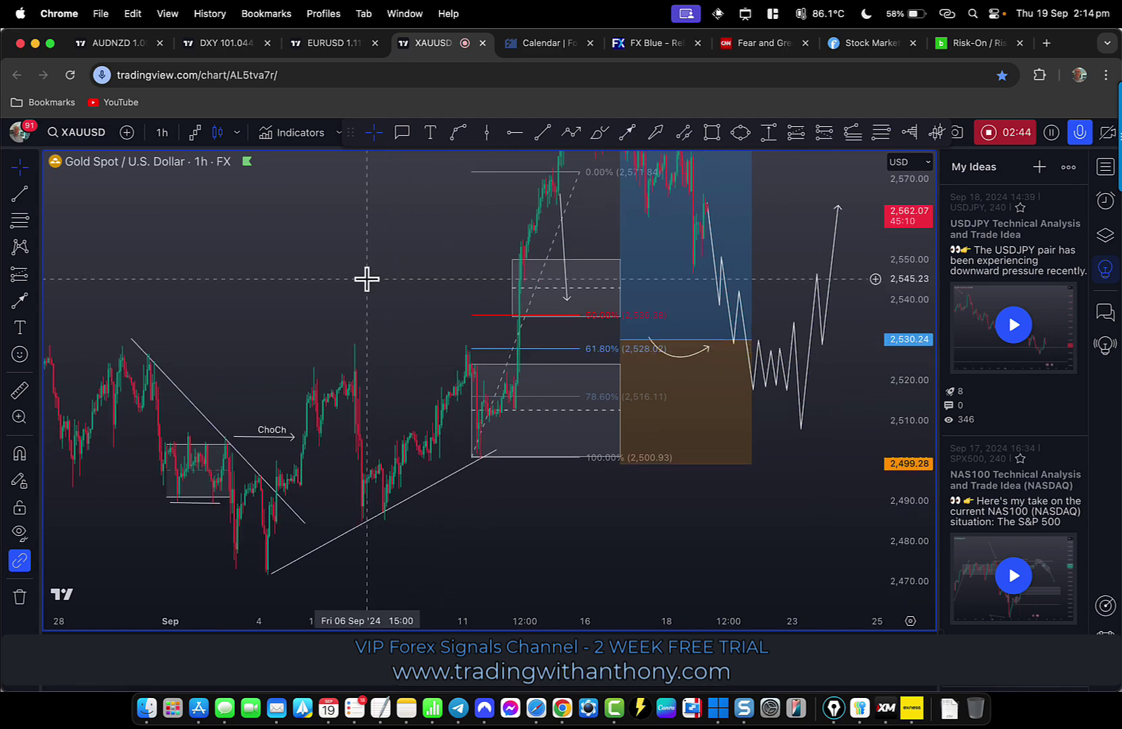
left_click_drag(285, 275, 210, 320)
scroll(96, 322, "up", 5)
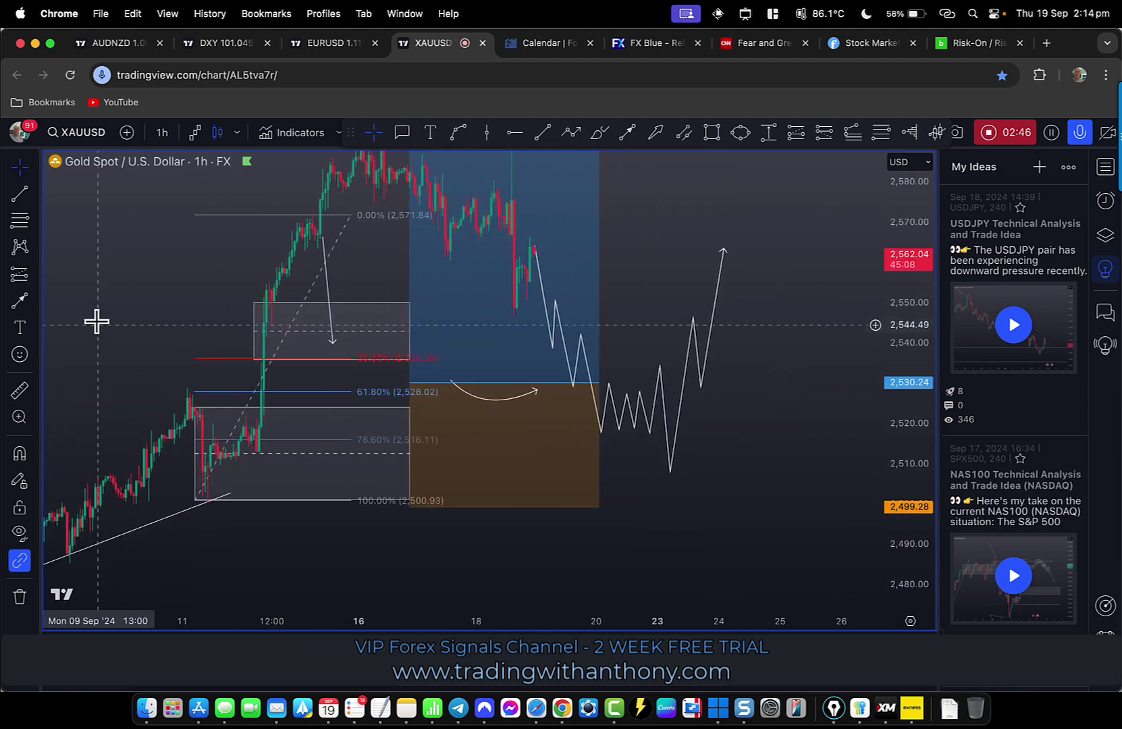
Switch the XAUUSD chart to the 4-hour timeframe
left_click_drag(436, 230, 716, 297)
scroll(764, 316, "down", 3)
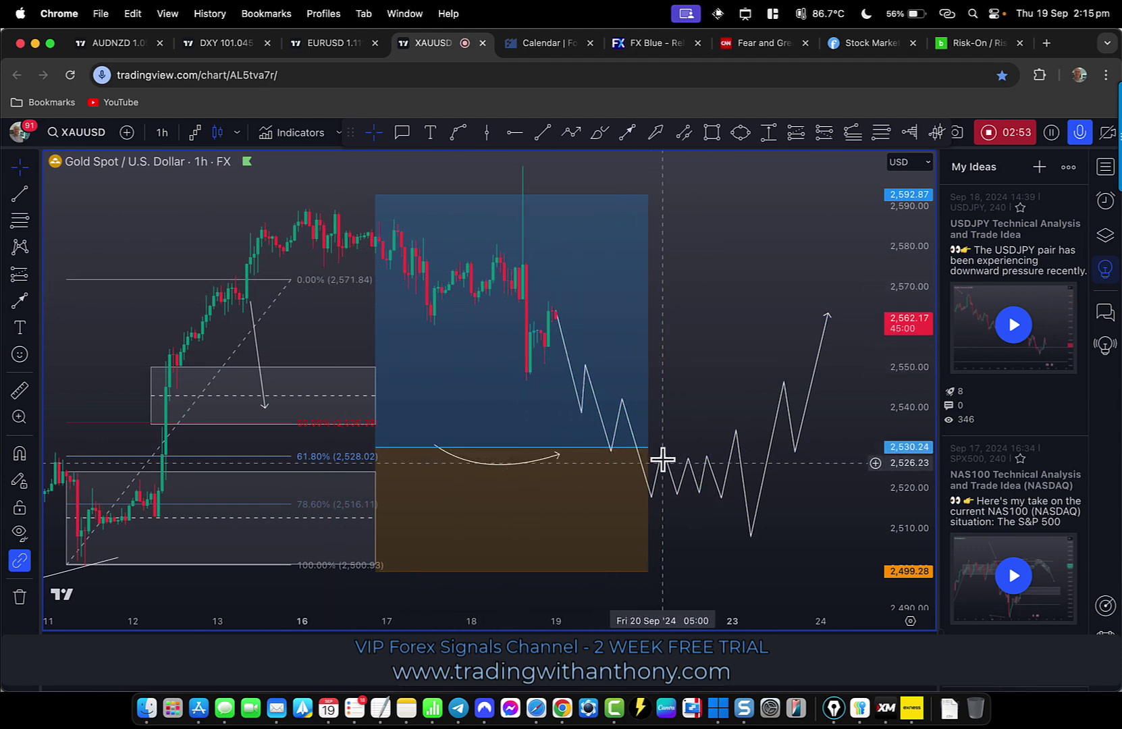
left_click_drag(674, 349, 737, 327)
scroll(738, 328, "down", 2)
left_click_drag(805, 308, 742, 300)
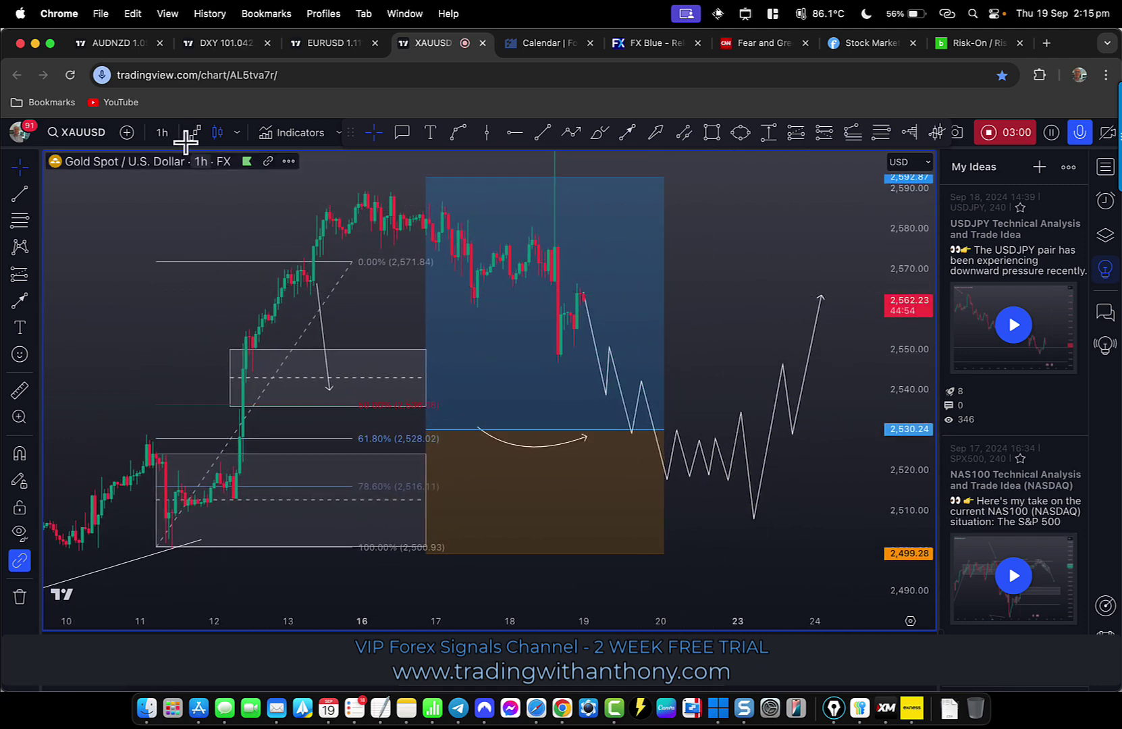
left_click(162, 133)
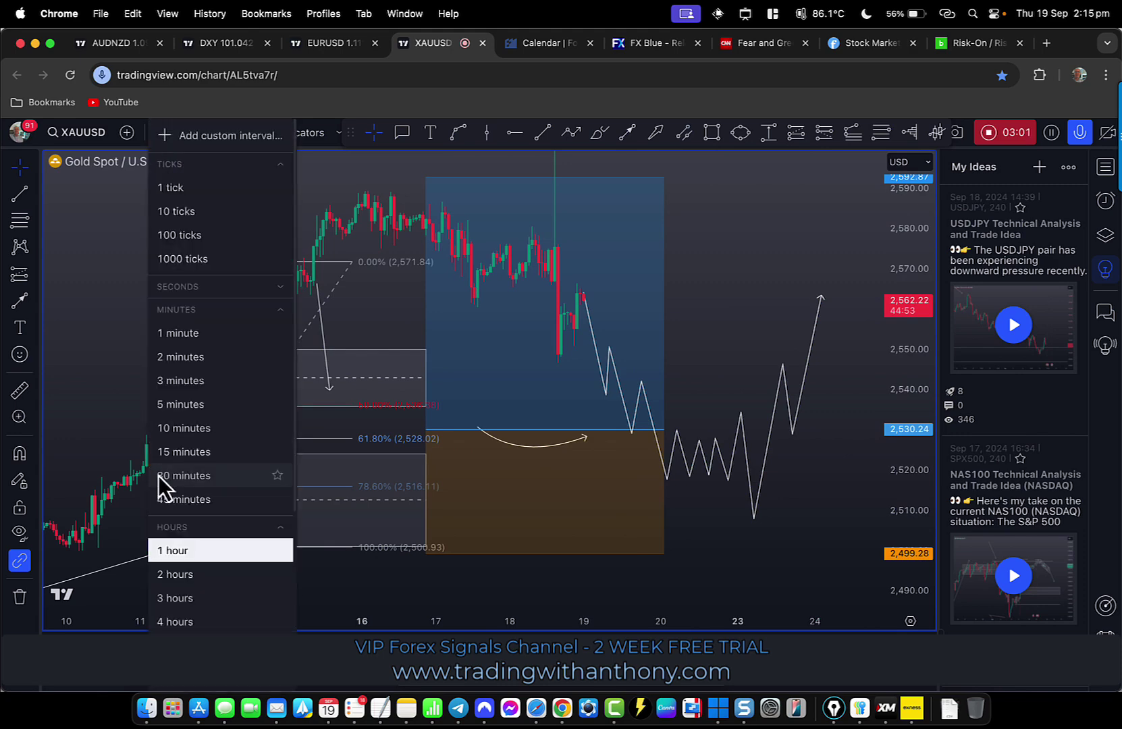
left_click(177, 622)
Draw a parallel channel around the consolidation at the highs from 13 to 17 September, between about 2,587 and 2,575
left_click_drag(589, 354, 727, 413)
scroll(676, 445, "up", 2)
left_click_drag(675, 446, 730, 464)
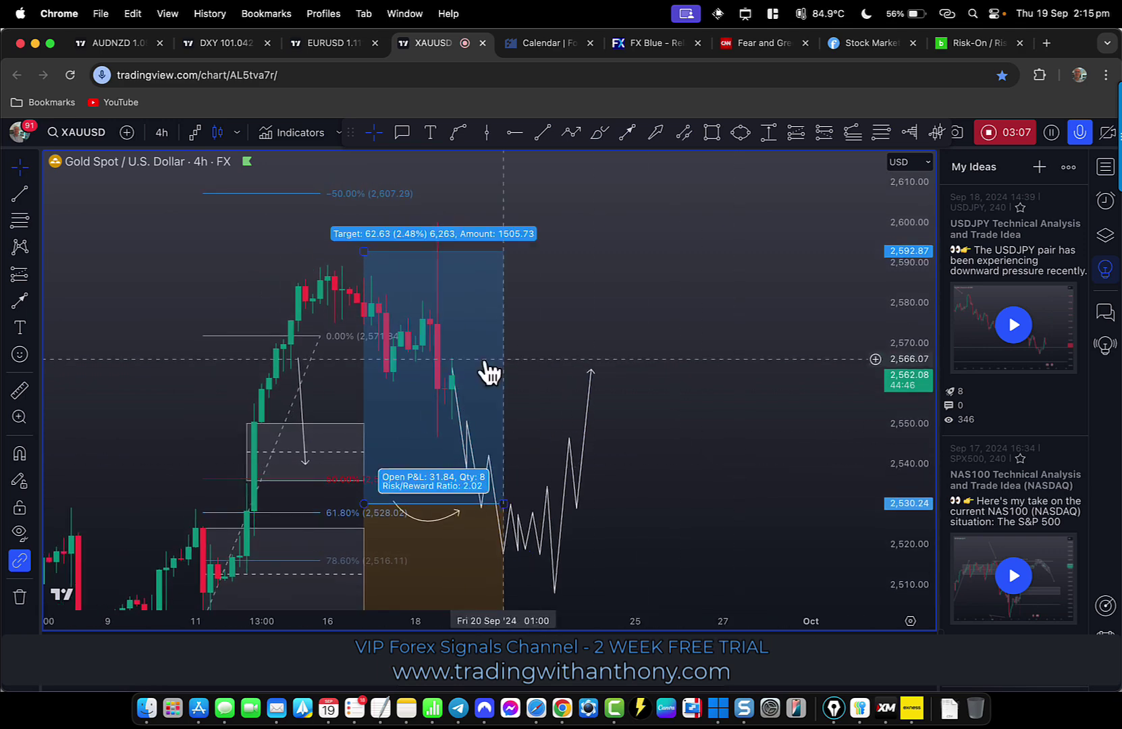
scroll(580, 306, "up", 1)
scroll(580, 306, "up", 1)
left_click_drag(588, 291, 718, 292)
scroll(641, 254, "up", 2)
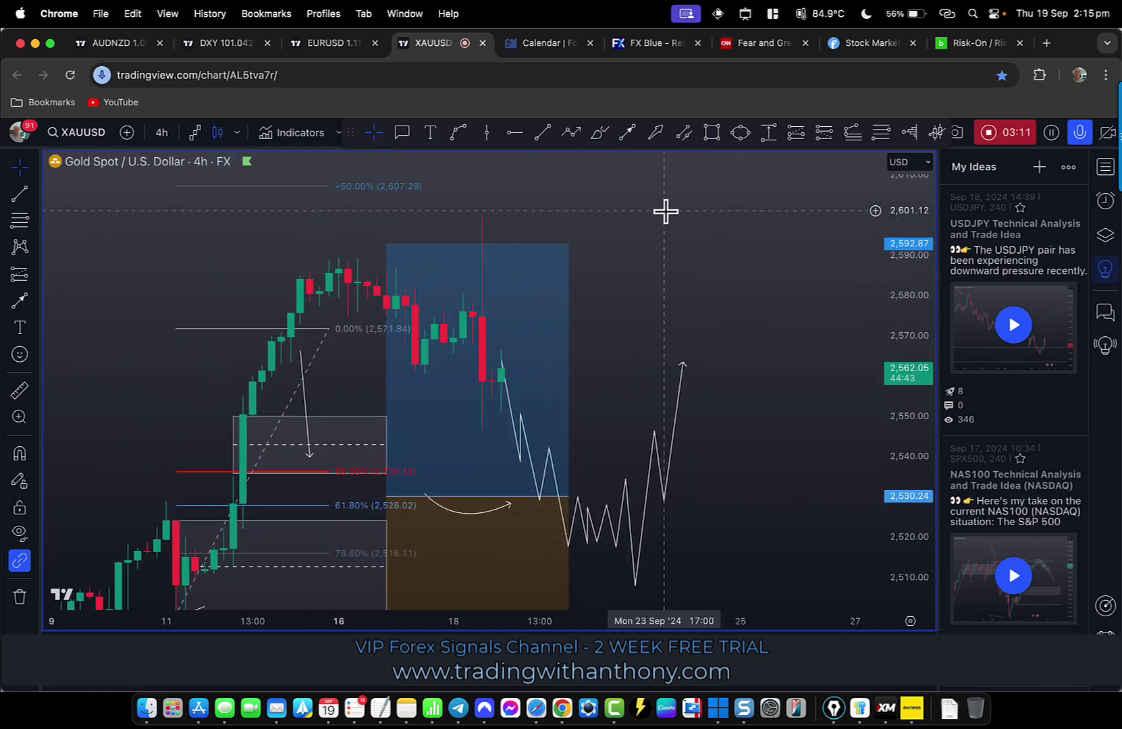
left_click(684, 134)
left_click(402, 268)
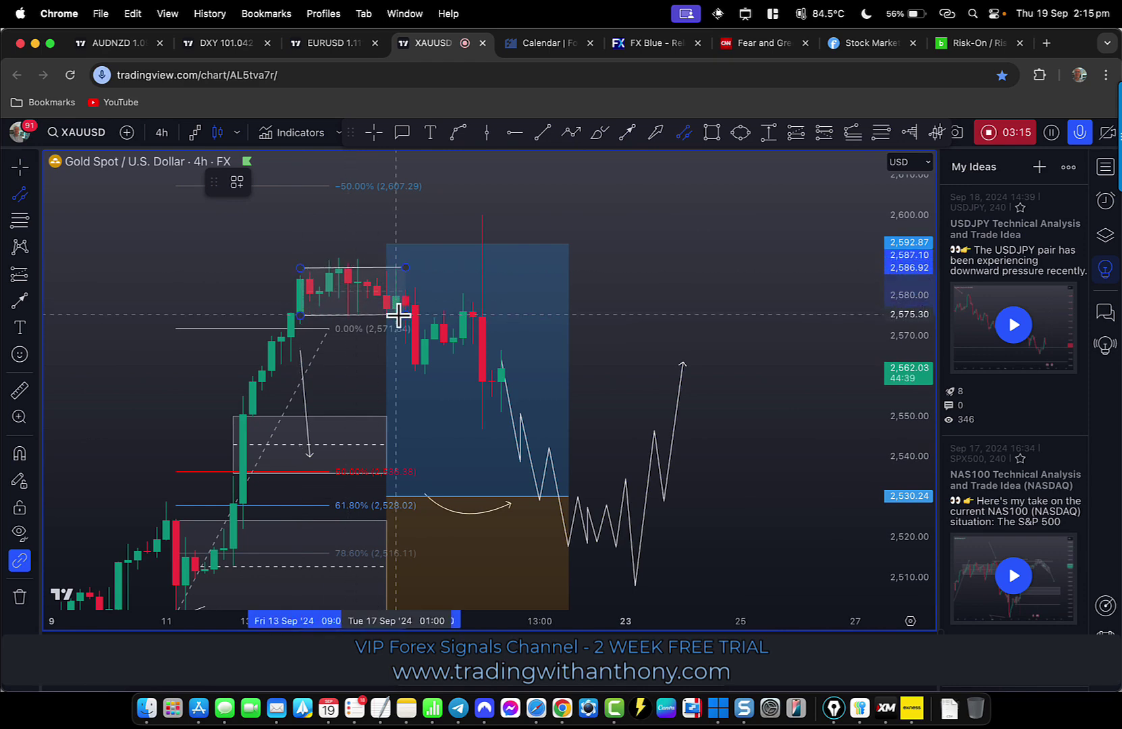
left_click(402, 314)
left_click(644, 243)
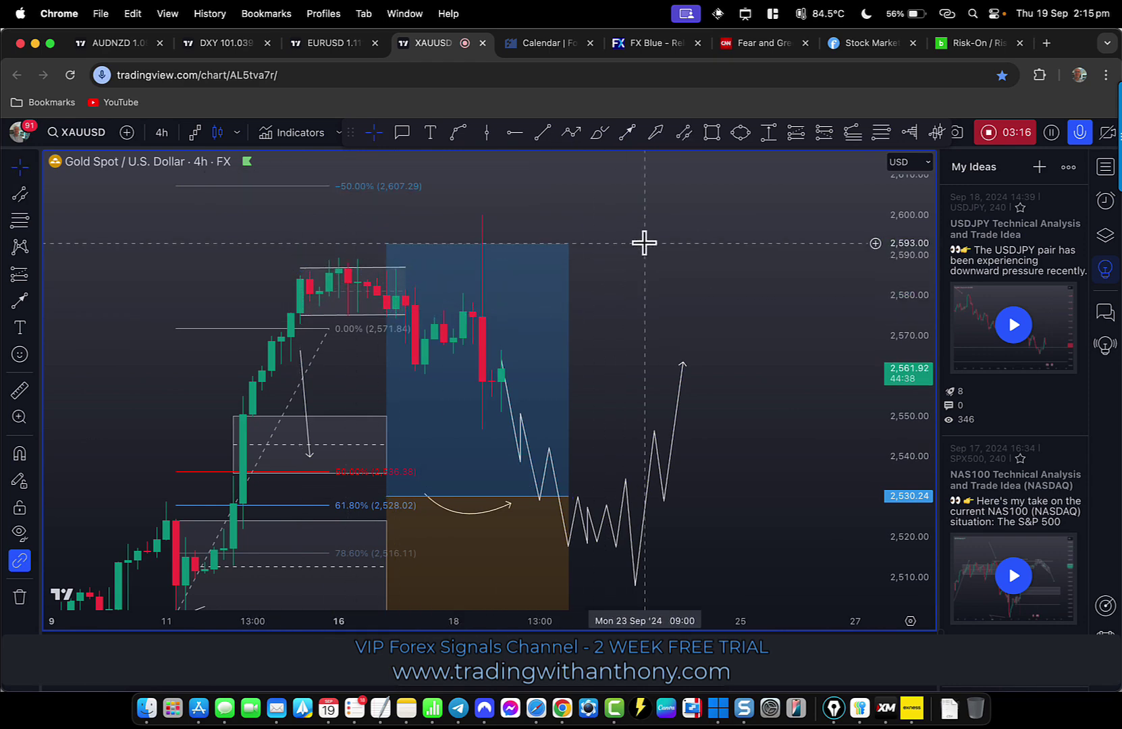
Draw a down arrow below the channel from about 2,573 to 2,562 and an up arrow from about 2,579.5 to 2,599
left_click(625, 135)
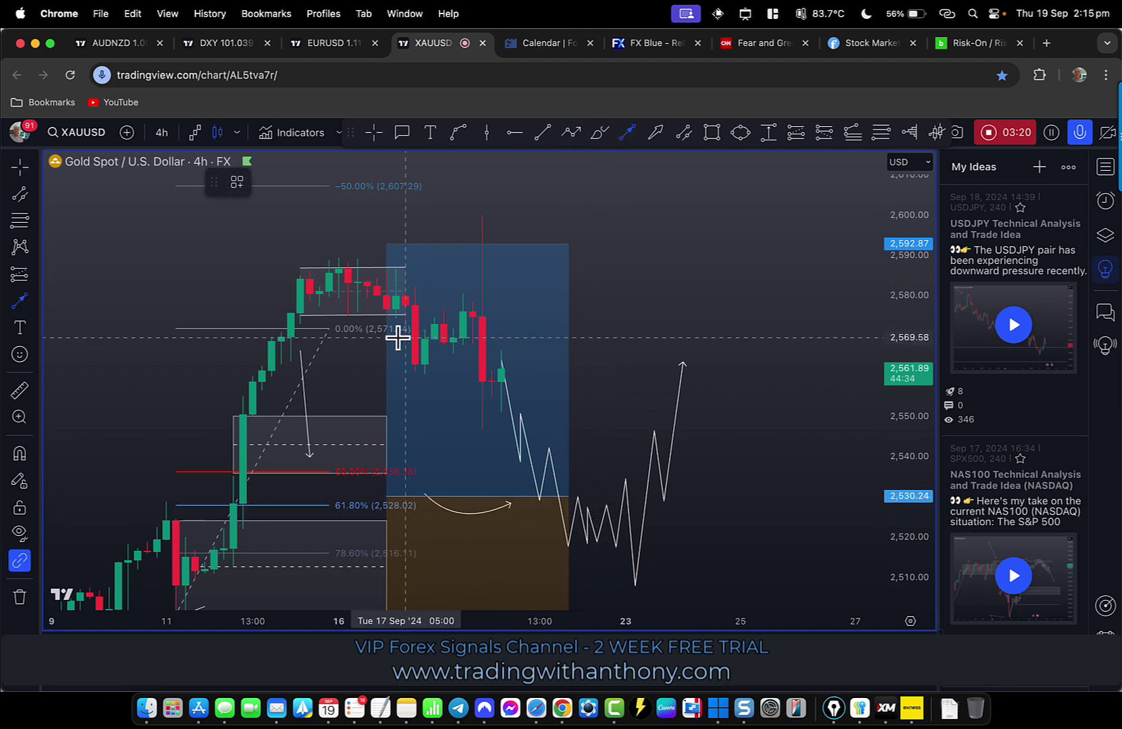
left_click_drag(376, 324, 406, 368)
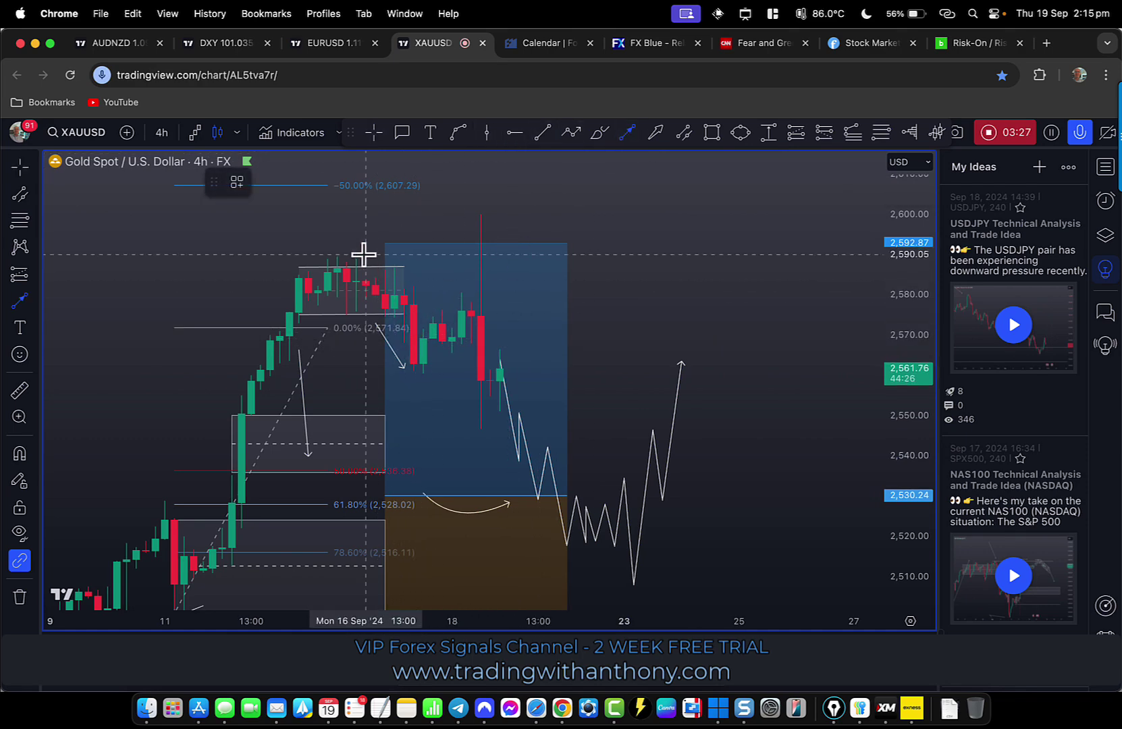
left_click_drag(434, 297, 465, 233)
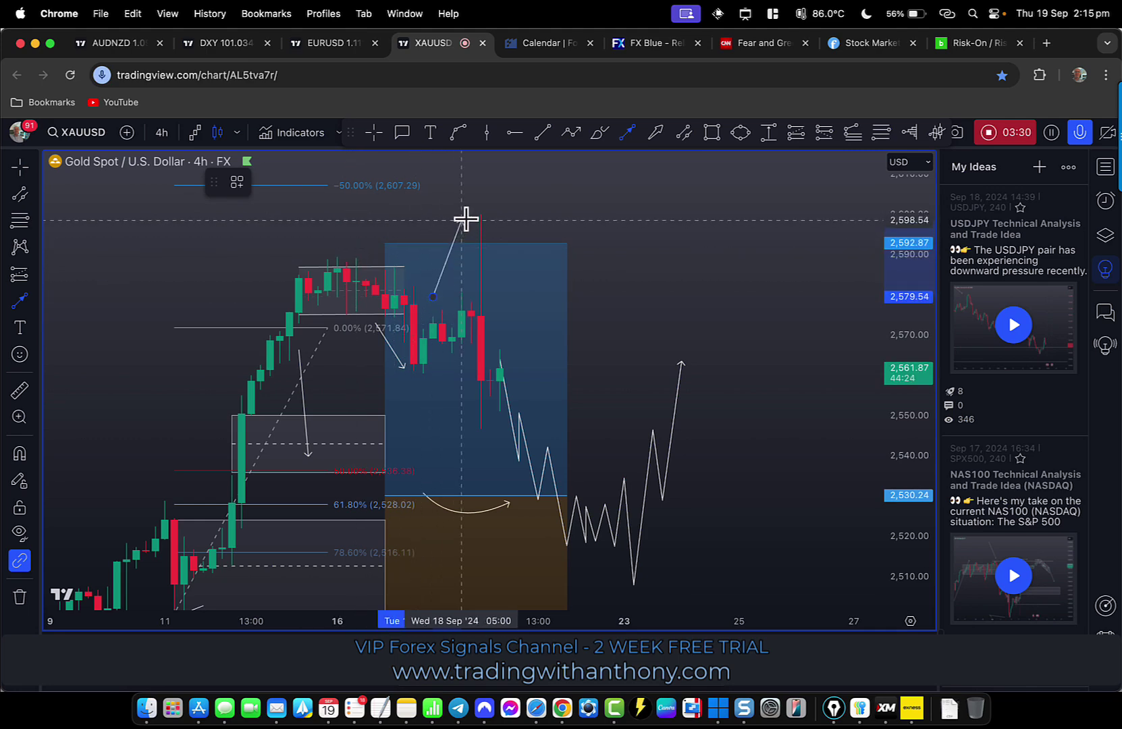
left_click(513, 263)
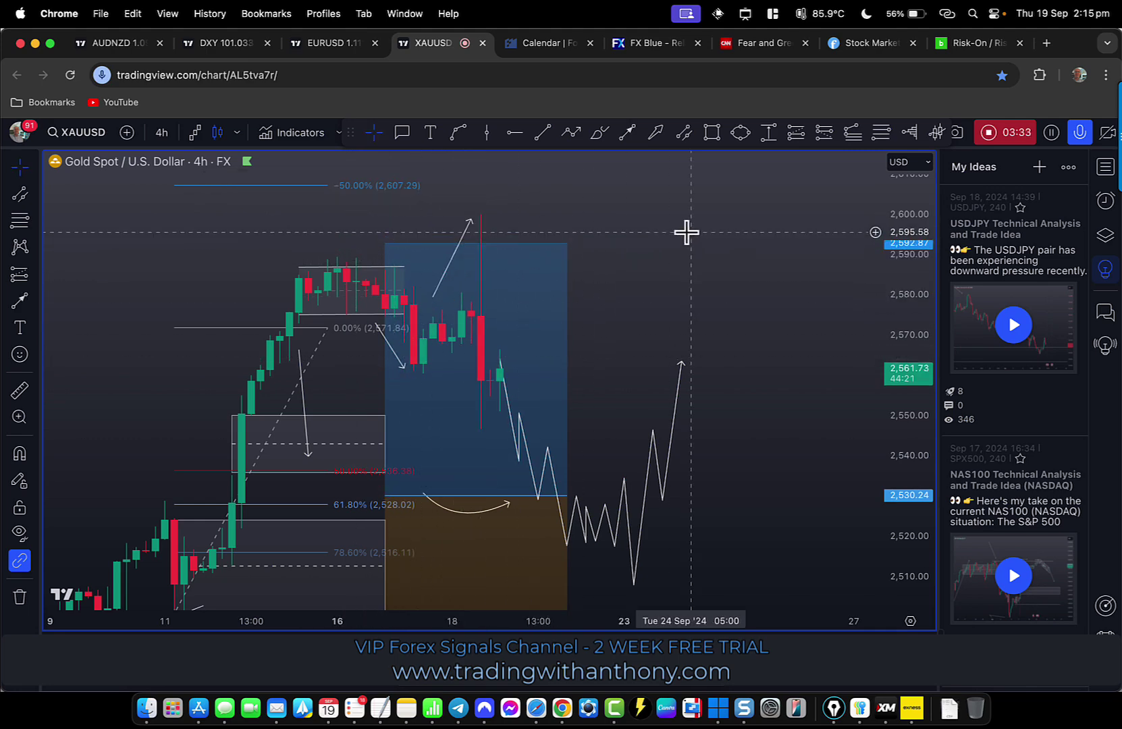
Draw a parallel channel around the 12 to 13 August consolidation, between about 2,473 and 2,461
scroll(723, 300, "up", 2)
scroll(699, 289, "up", 2)
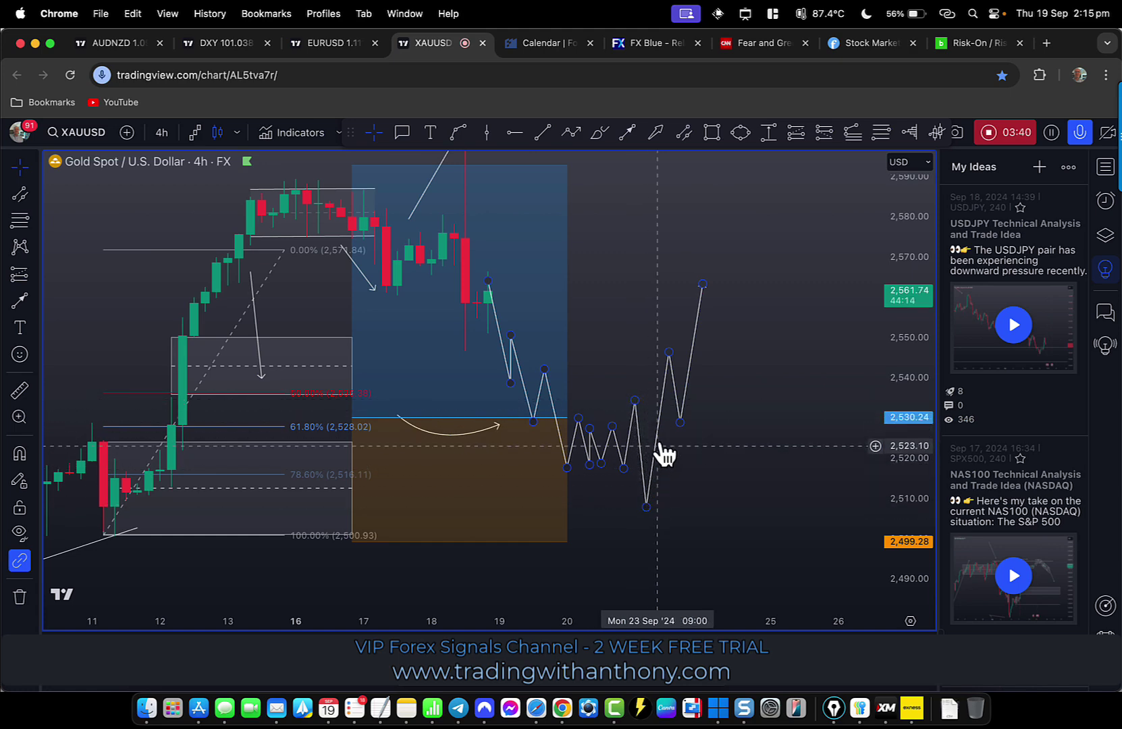
scroll(601, 303, "left", 2)
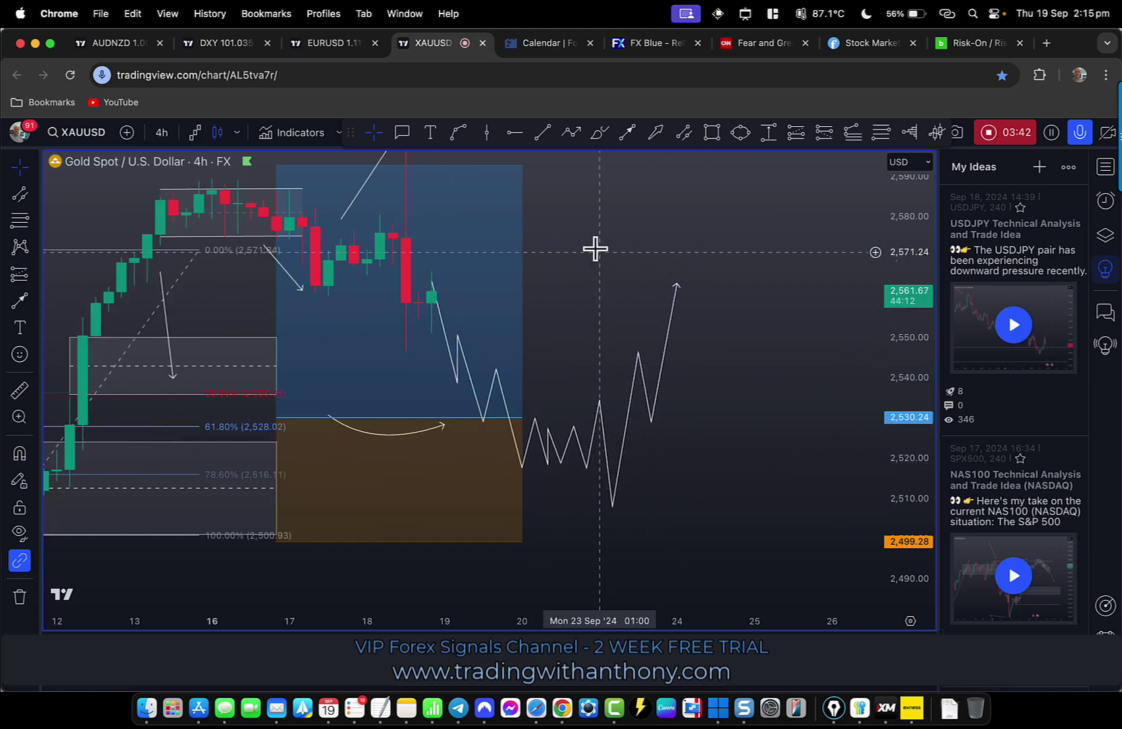
scroll(647, 263, "left", 10)
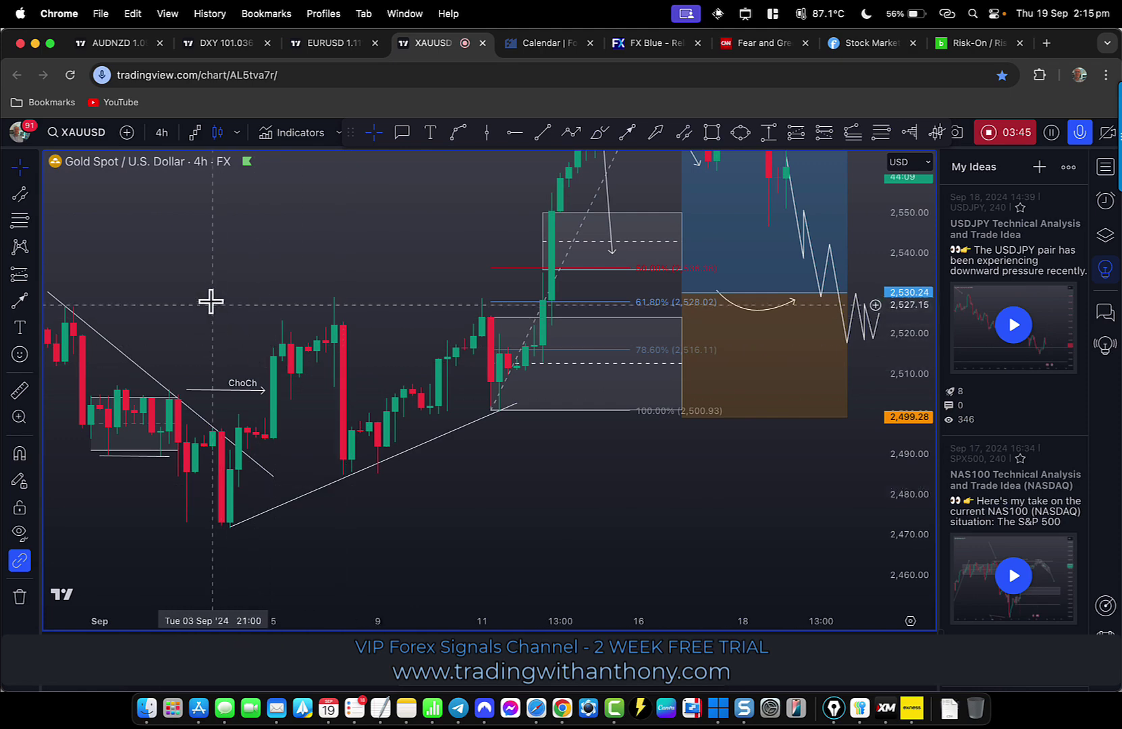
left_click_drag(211, 300, 331, 292)
scroll(345, 338, "left", 3)
scroll(380, 265, "left", 10)
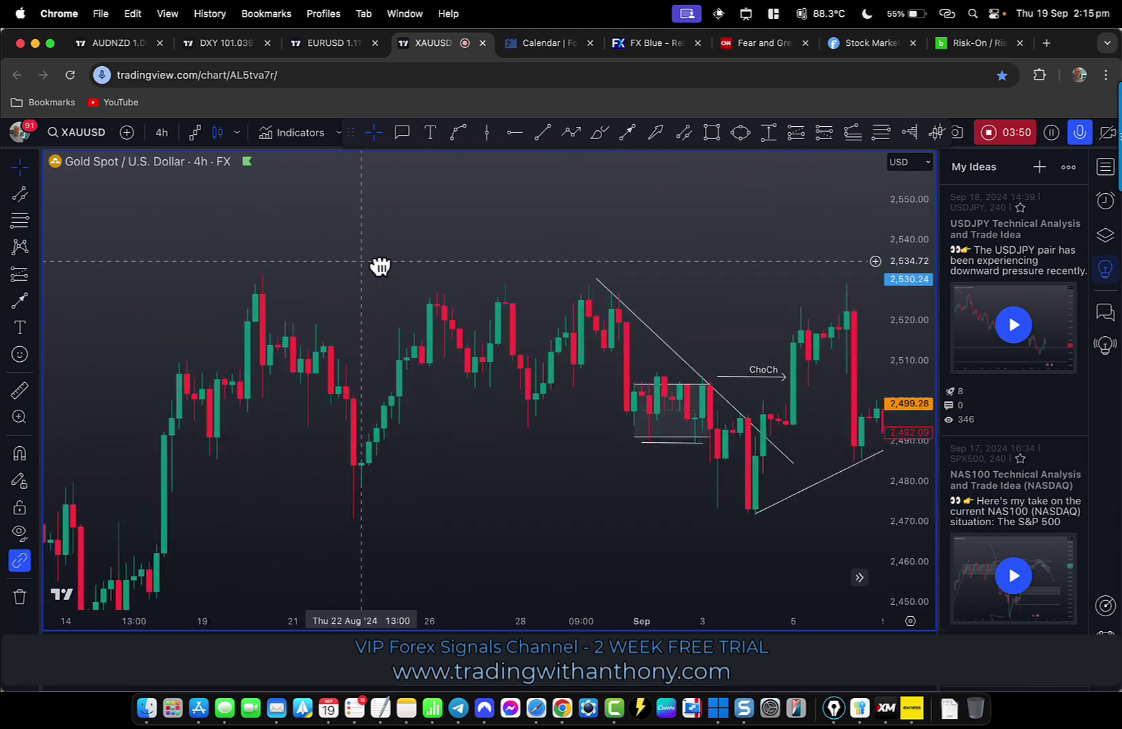
left_click_drag(337, 472, 548, 319)
scroll(509, 473, "up", 2)
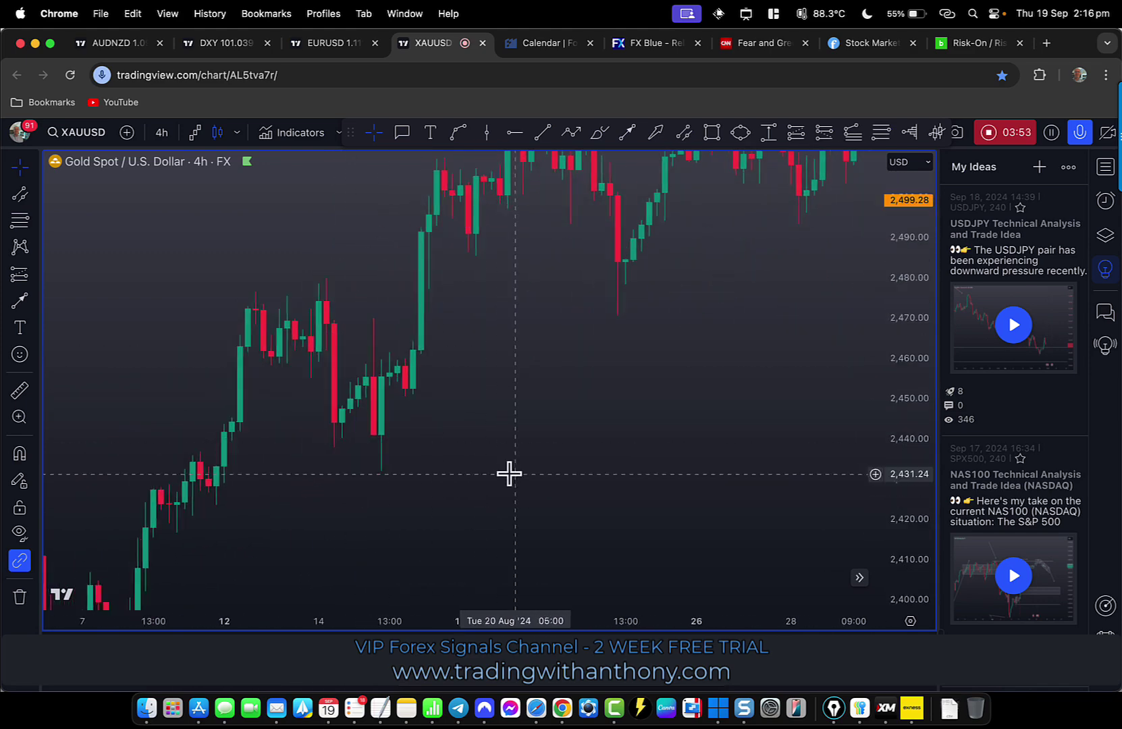
left_click_drag(476, 441, 652, 473)
left_click_drag(907, 466, 911, 419)
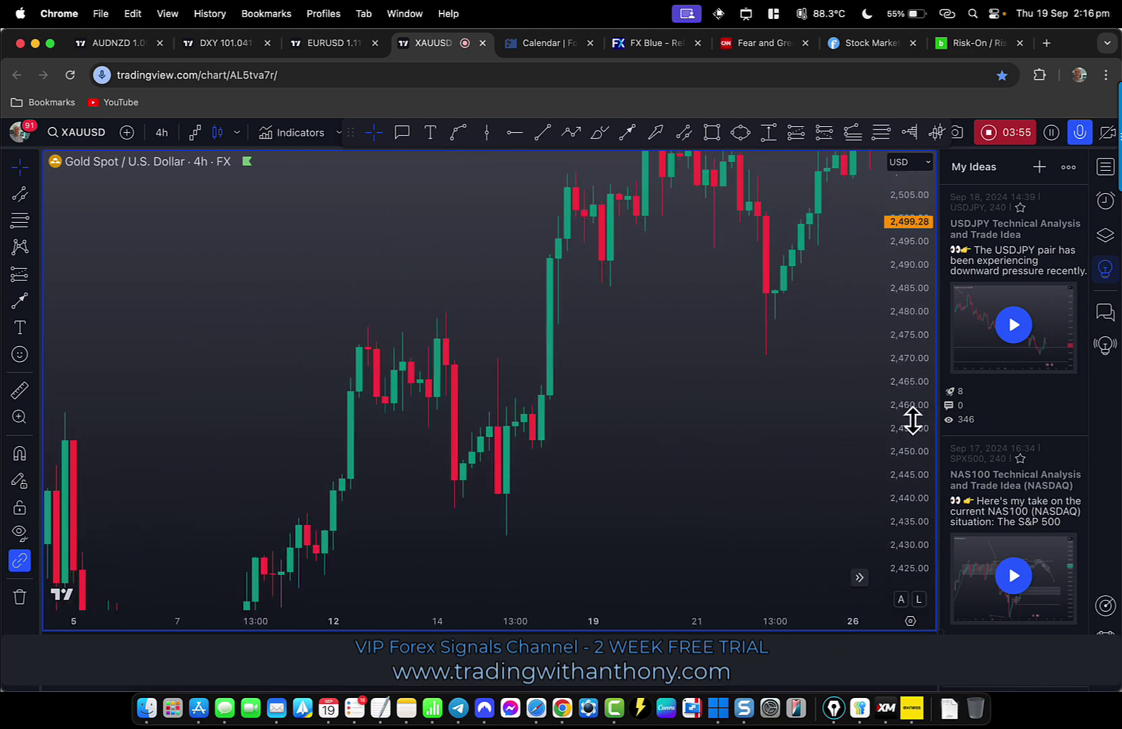
scroll(378, 227, "up", 1)
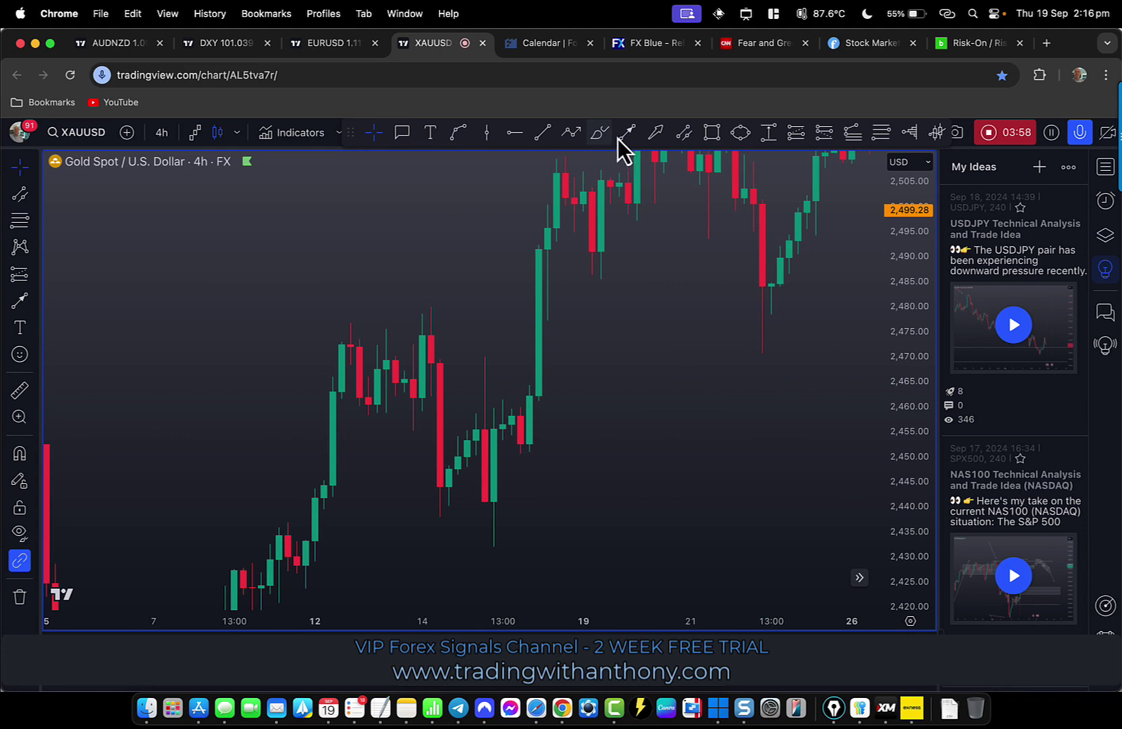
left_click(684, 133)
left_click(324, 343)
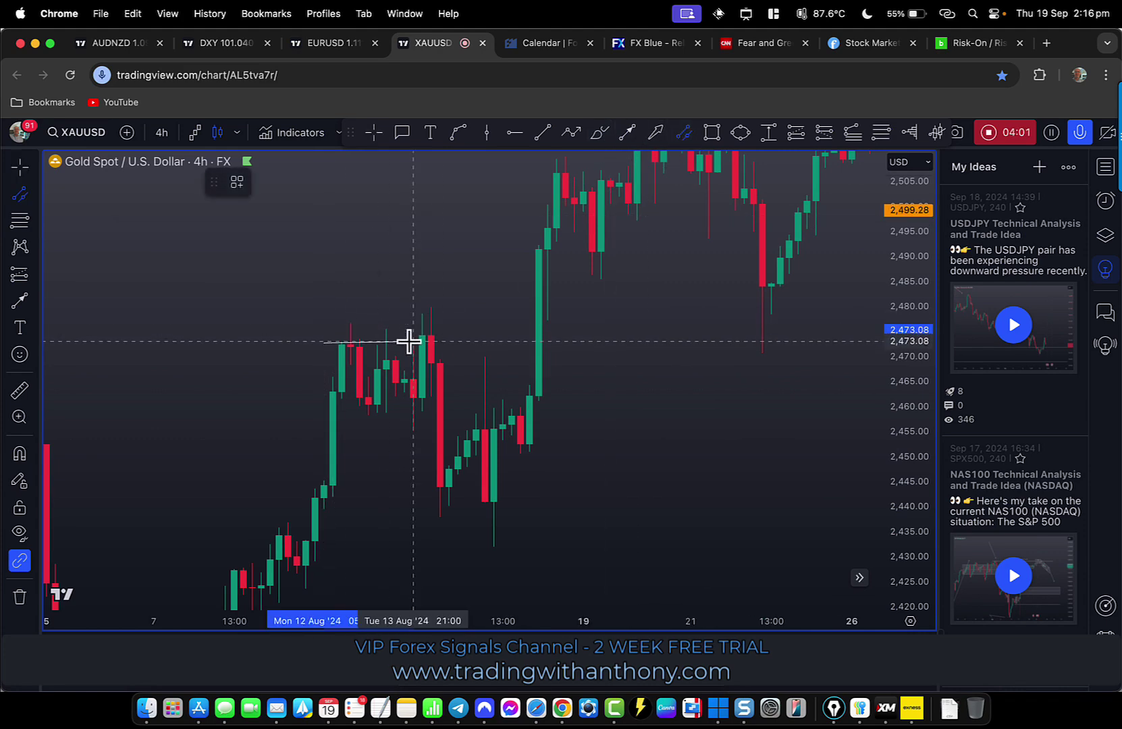
left_click(405, 397)
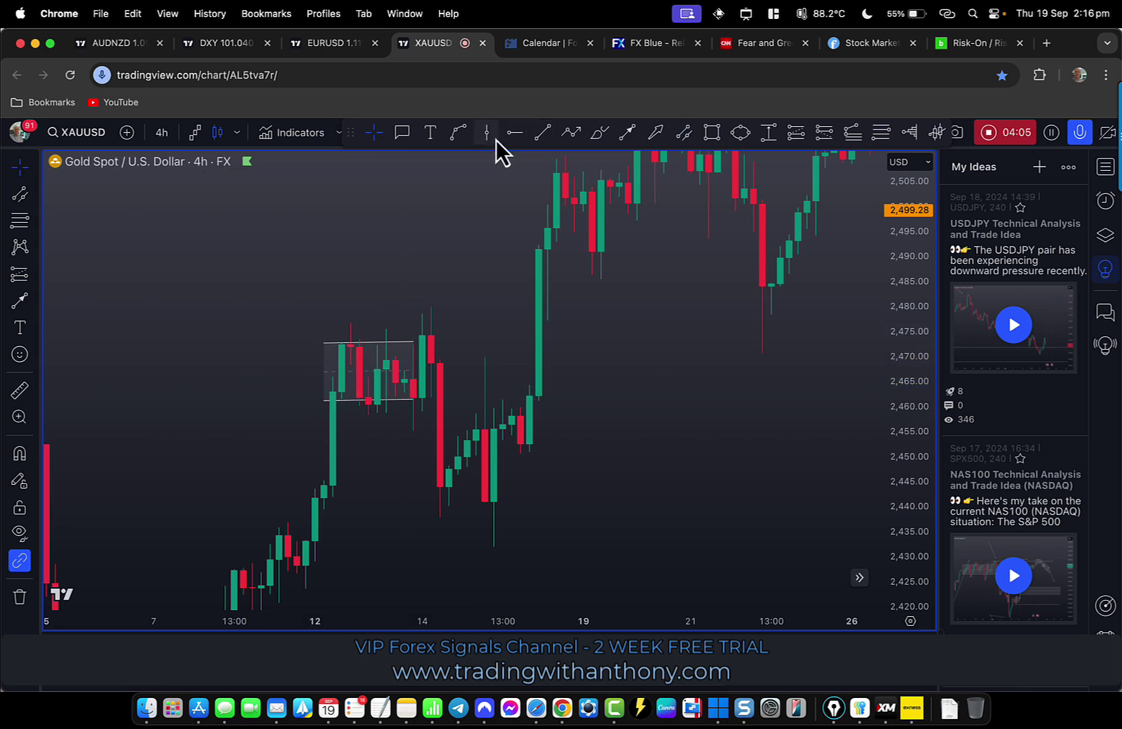
Draw an arrow-ended path from about 2,461 down to 2,455, up to 2,481, then zigzagging down to about 2,433 after 14 August
left_click(573, 133)
left_click(386, 398)
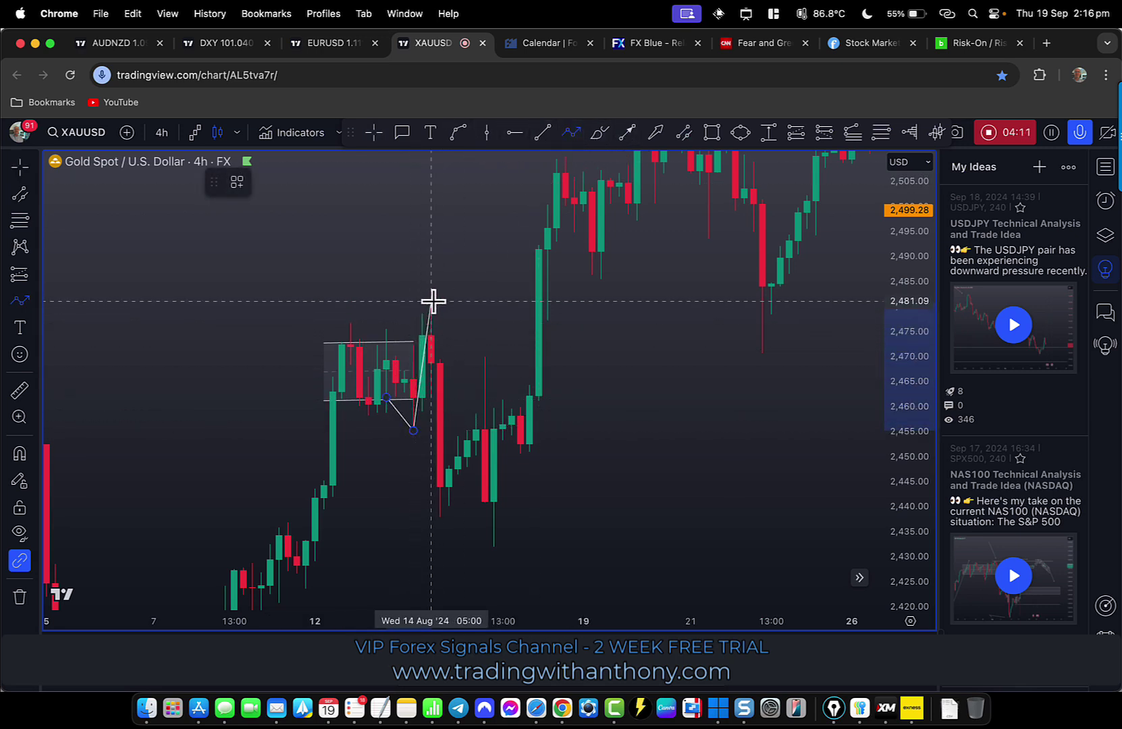
left_click(459, 513)
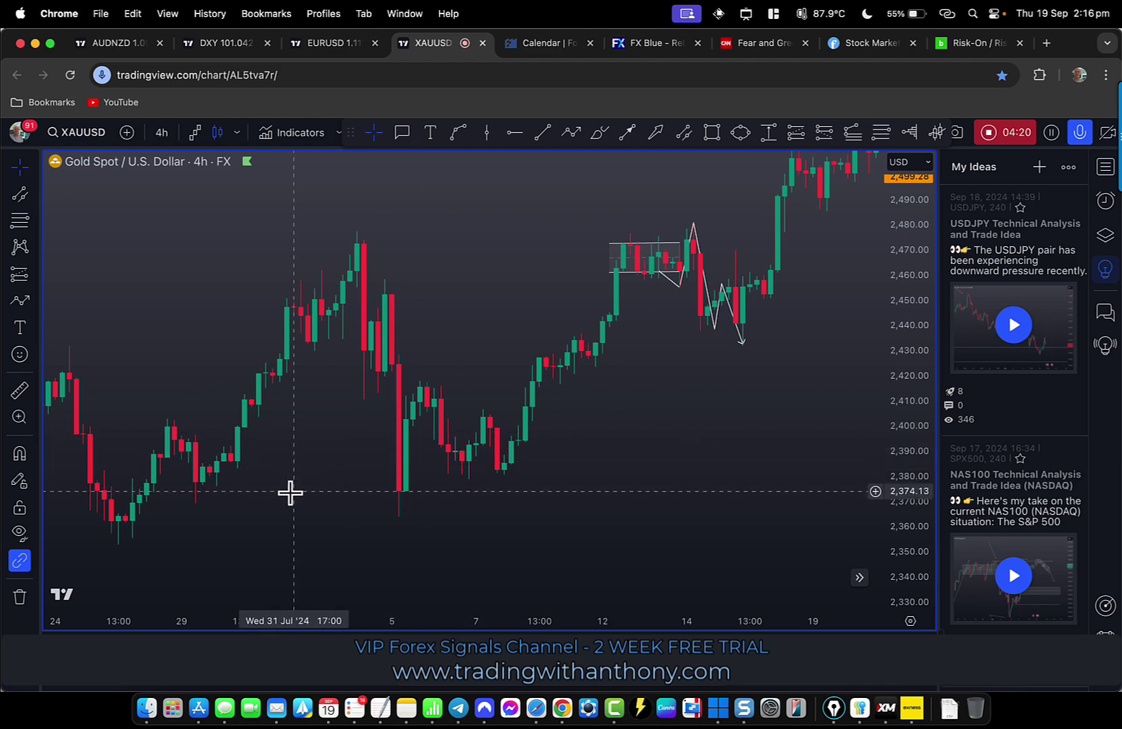
Draw a short horizontal trend line at about 2,316 beneath the lows from 21 to 25 June
left_click_drag(290, 493, 473, 453)
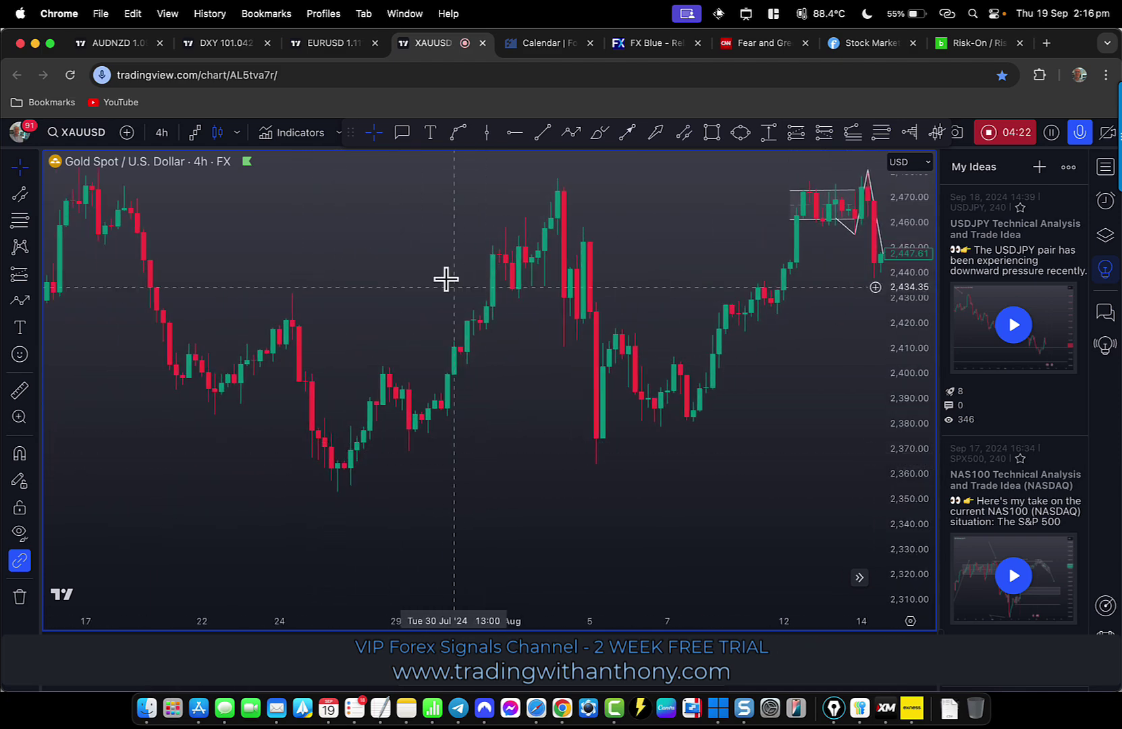
left_click_drag(445, 278, 503, 335)
left_click_drag(425, 282, 333, 303)
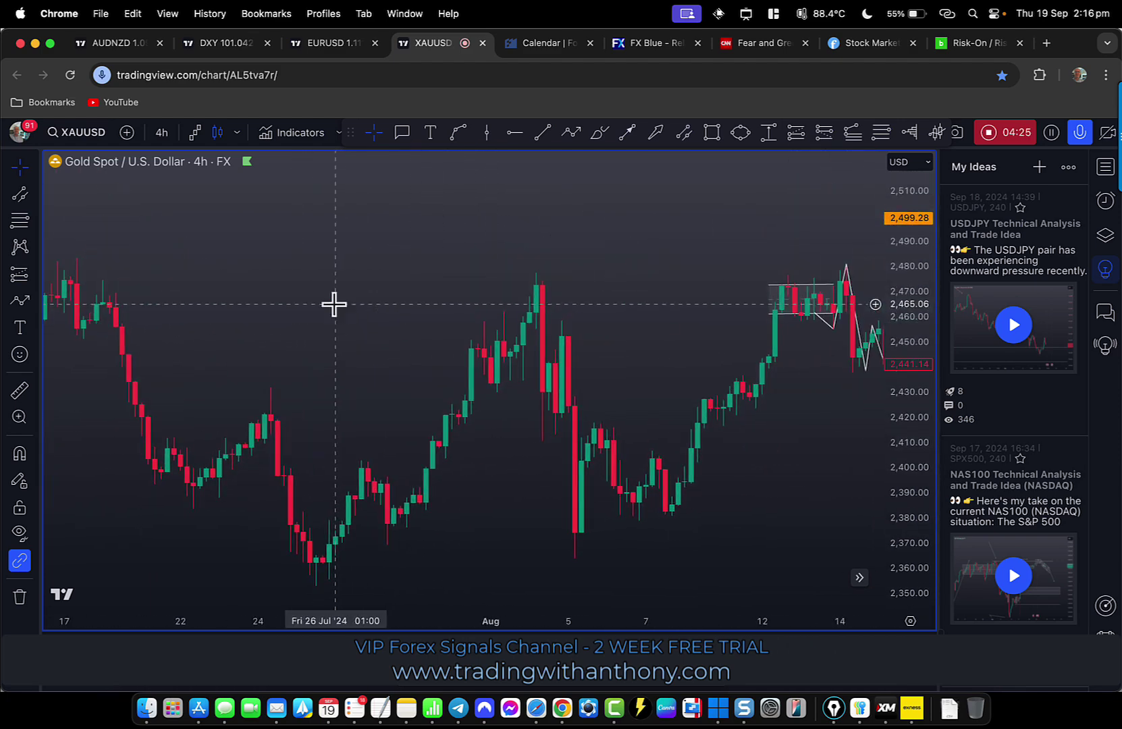
scroll(297, 304, "up", 2)
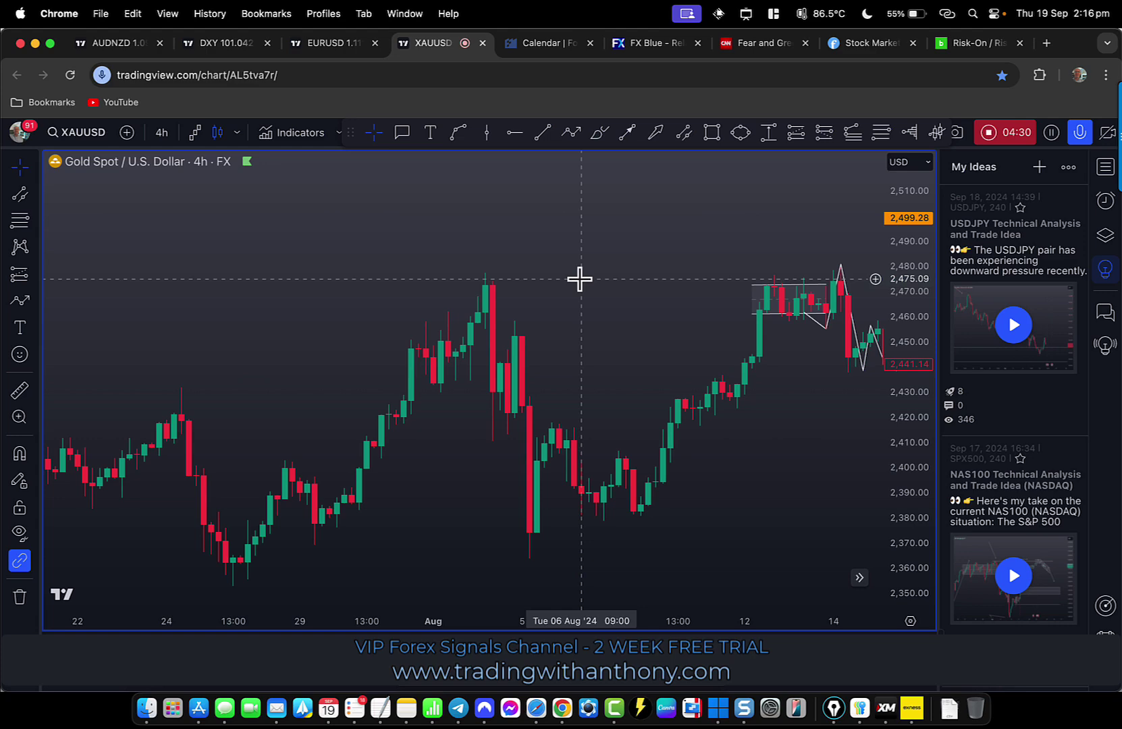
scroll(268, 315, "left", 10)
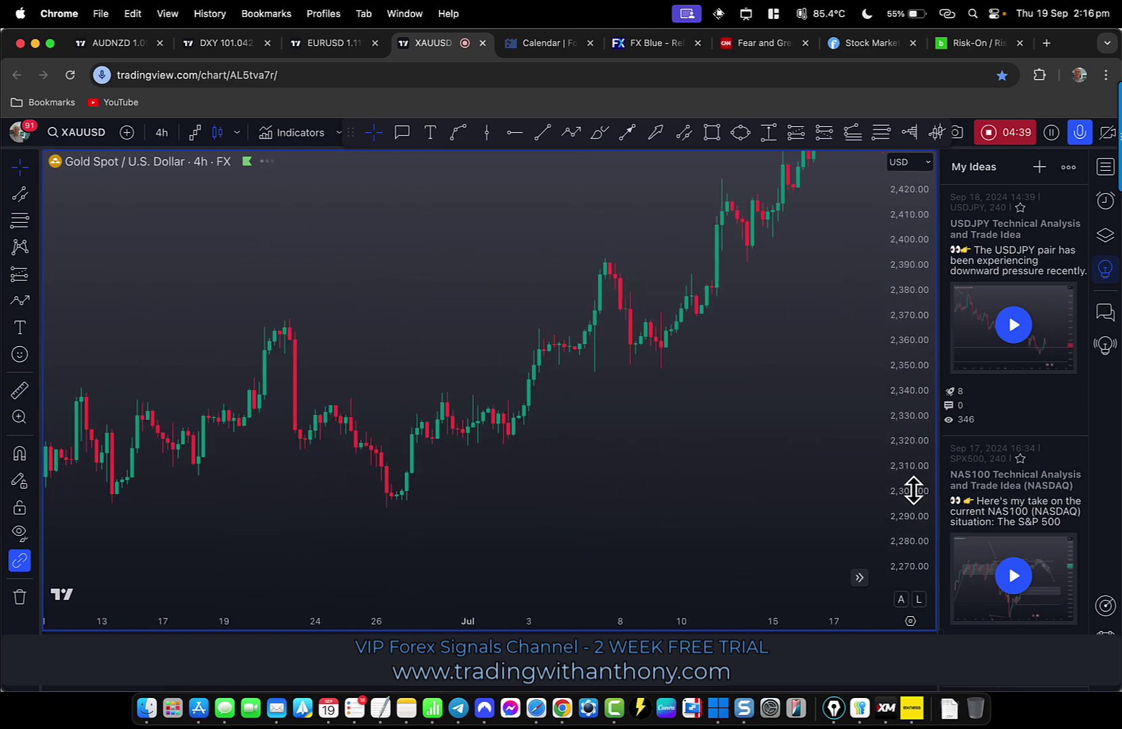
scroll(786, 494, "left", 8)
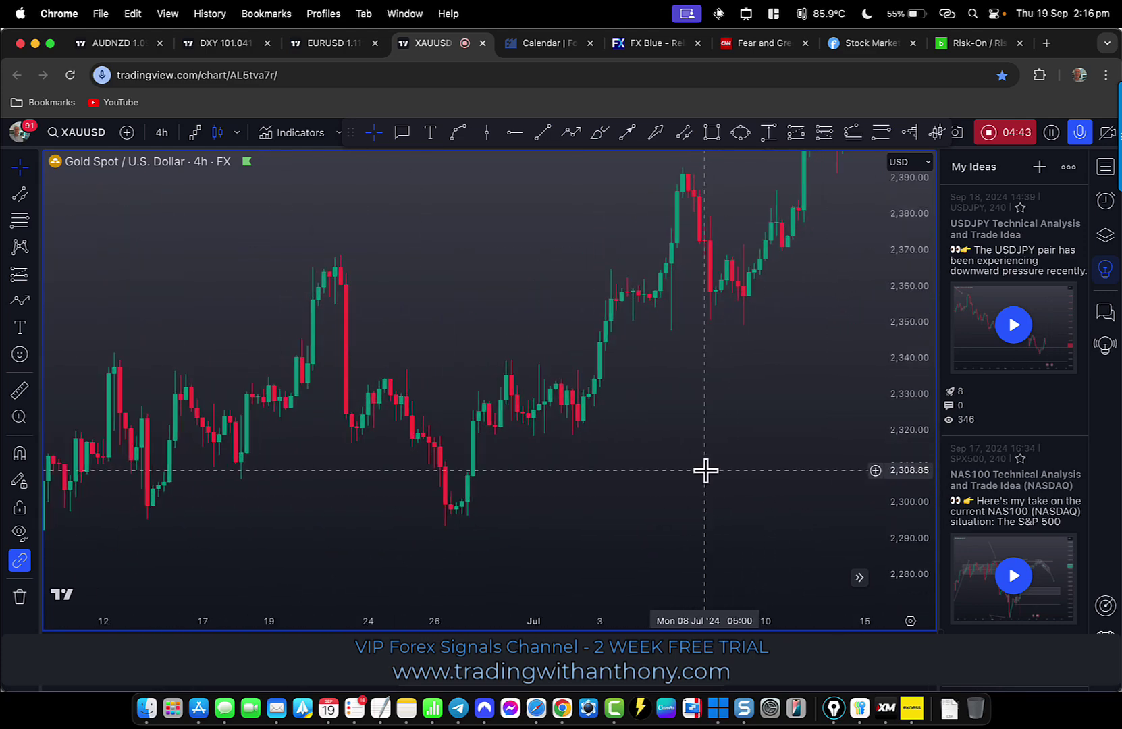
scroll(668, 476, "up", 2)
left_click_drag(594, 475, 690, 483)
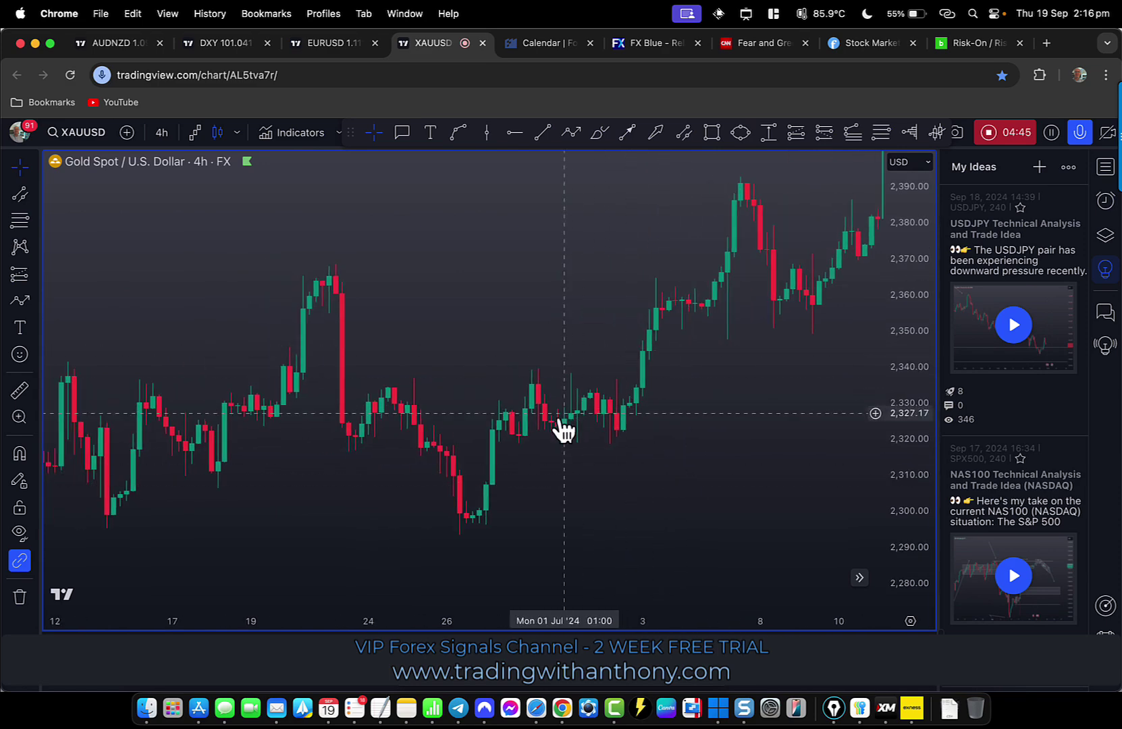
left_click_drag(569, 255, 569, 220)
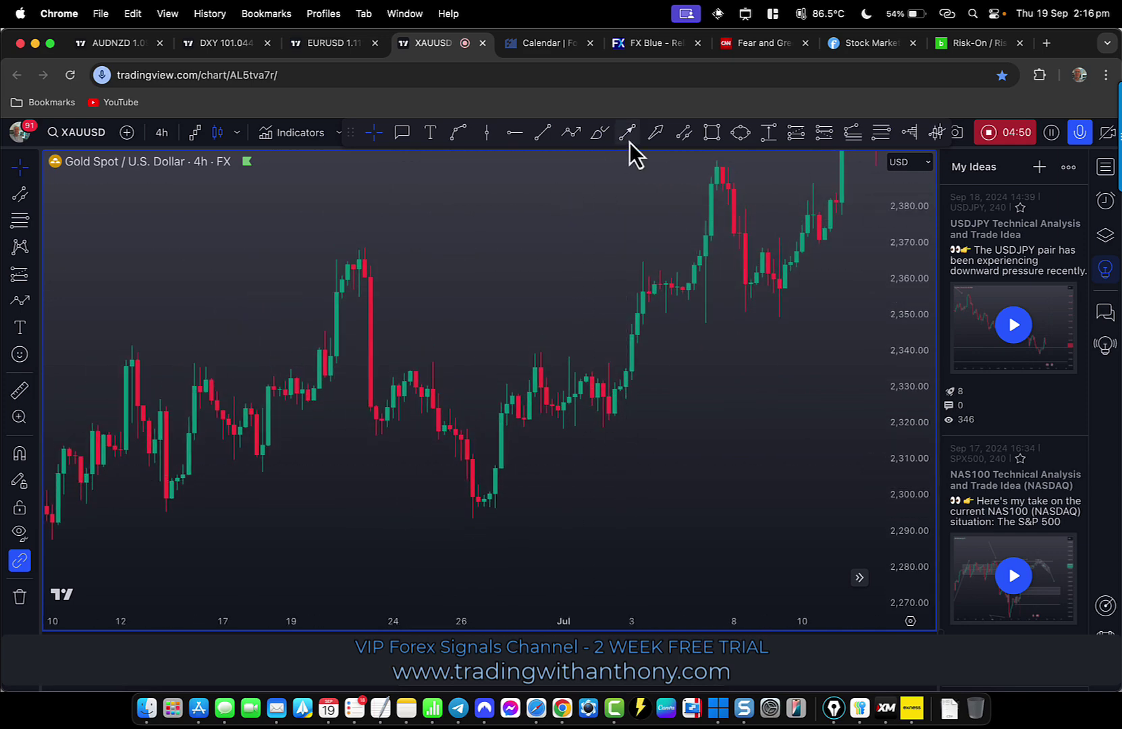
left_click(544, 133)
left_click(365, 437)
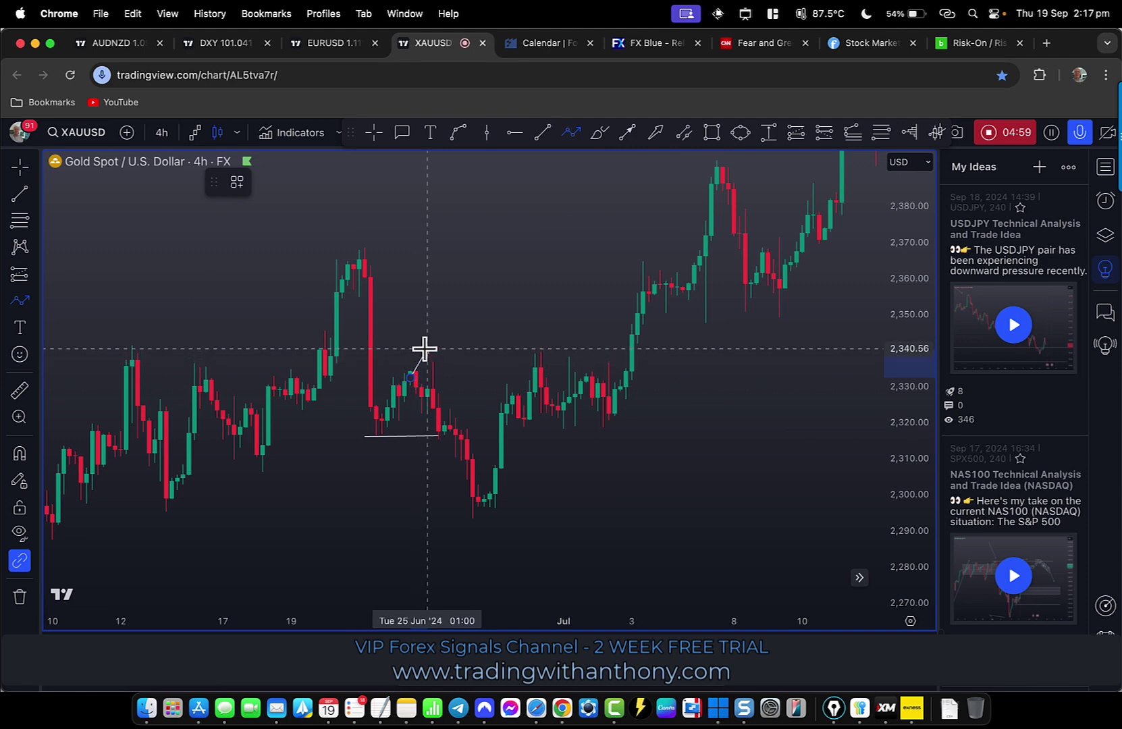
Draw a path from above the June support line to about 2,340.5, down to about 2,292 and up to about 2,371
left_click(426, 349)
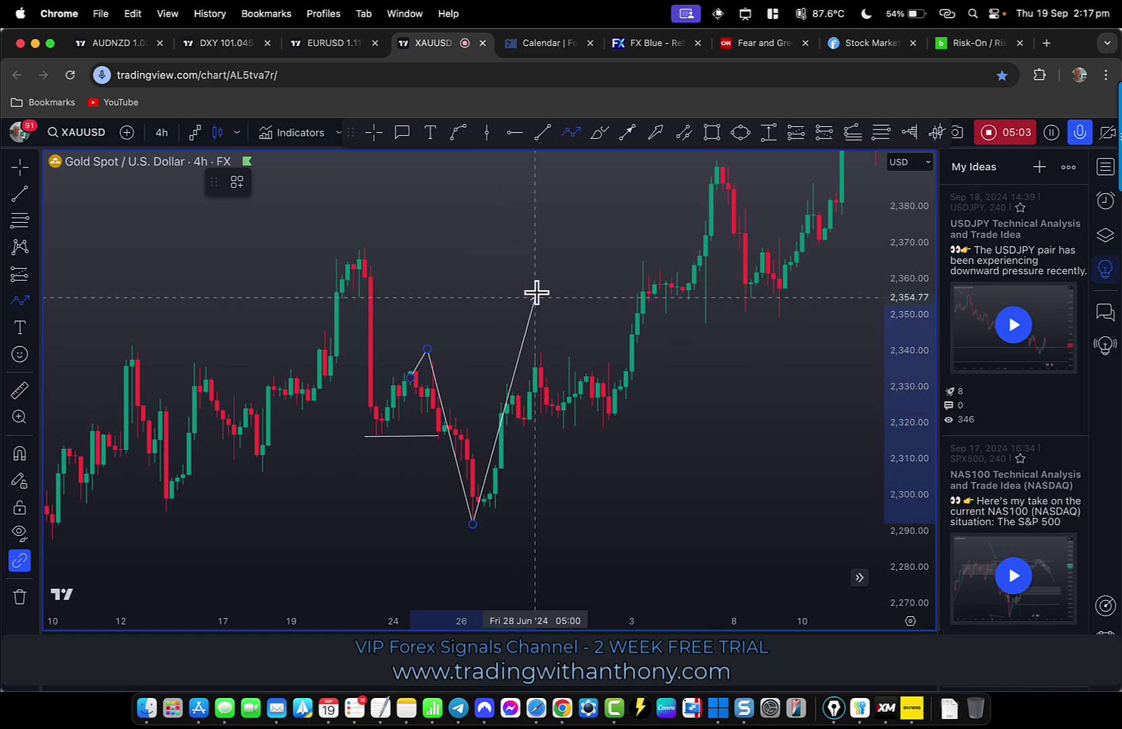
left_click(547, 237)
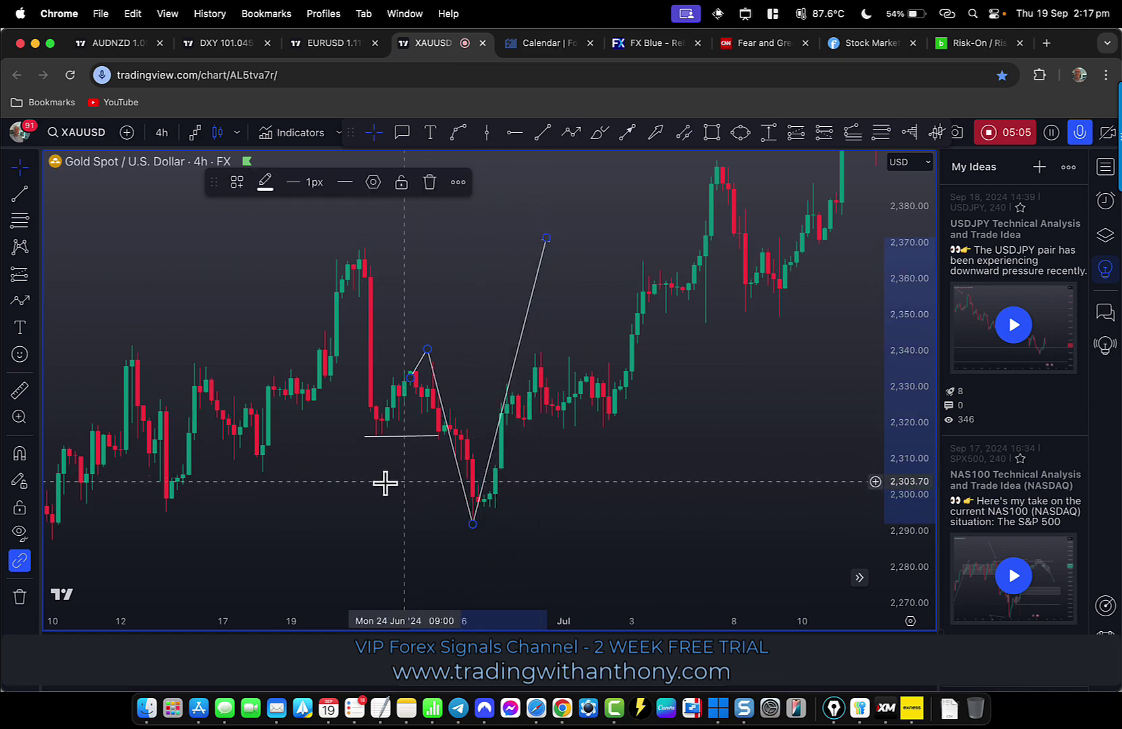
Return to the September price action to view the earlier ChoCh example alongside the projected path
scroll(399, 477, "down", 2)
left_click_drag(705, 451, 463, 426)
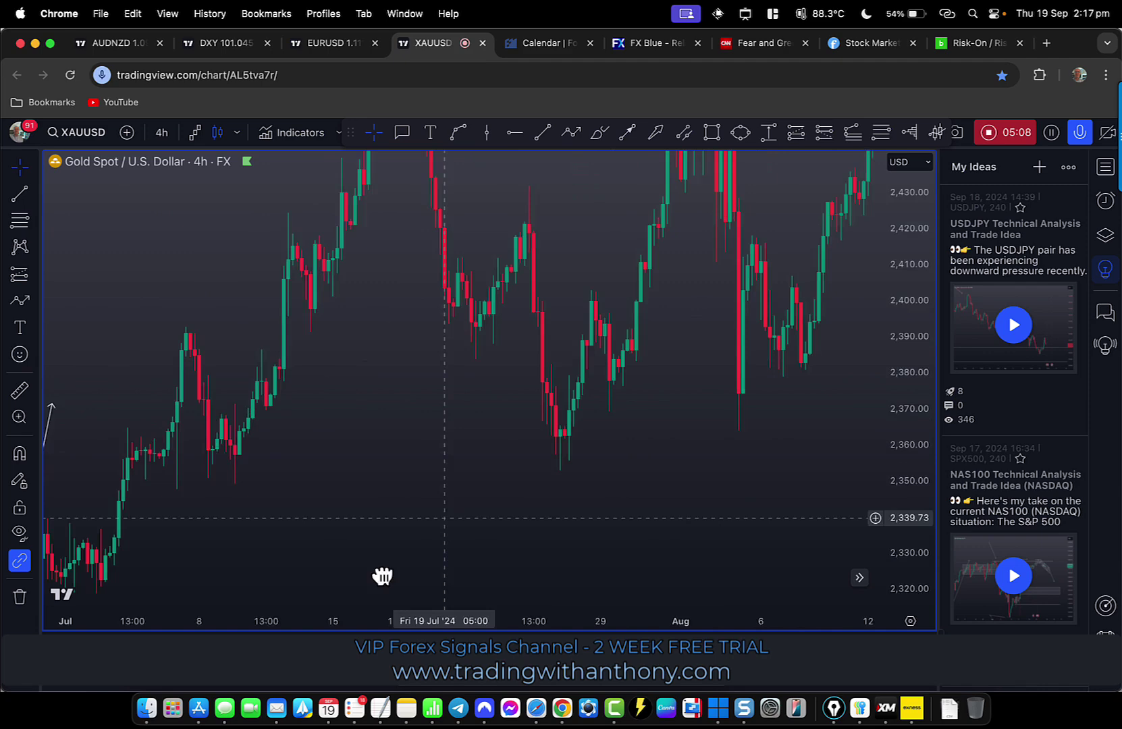
left_click_drag(383, 576, 266, 611)
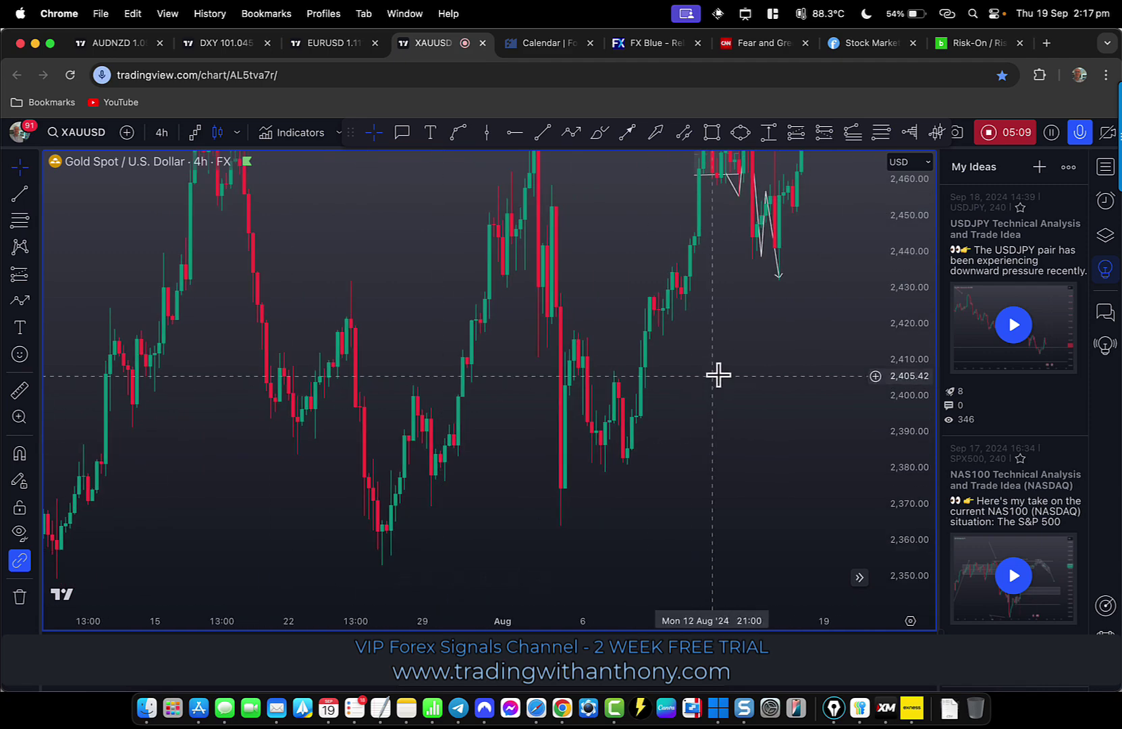
left_click_drag(720, 375, 431, 577)
left_click_drag(716, 405, 320, 535)
left_click_drag(681, 482, 469, 620)
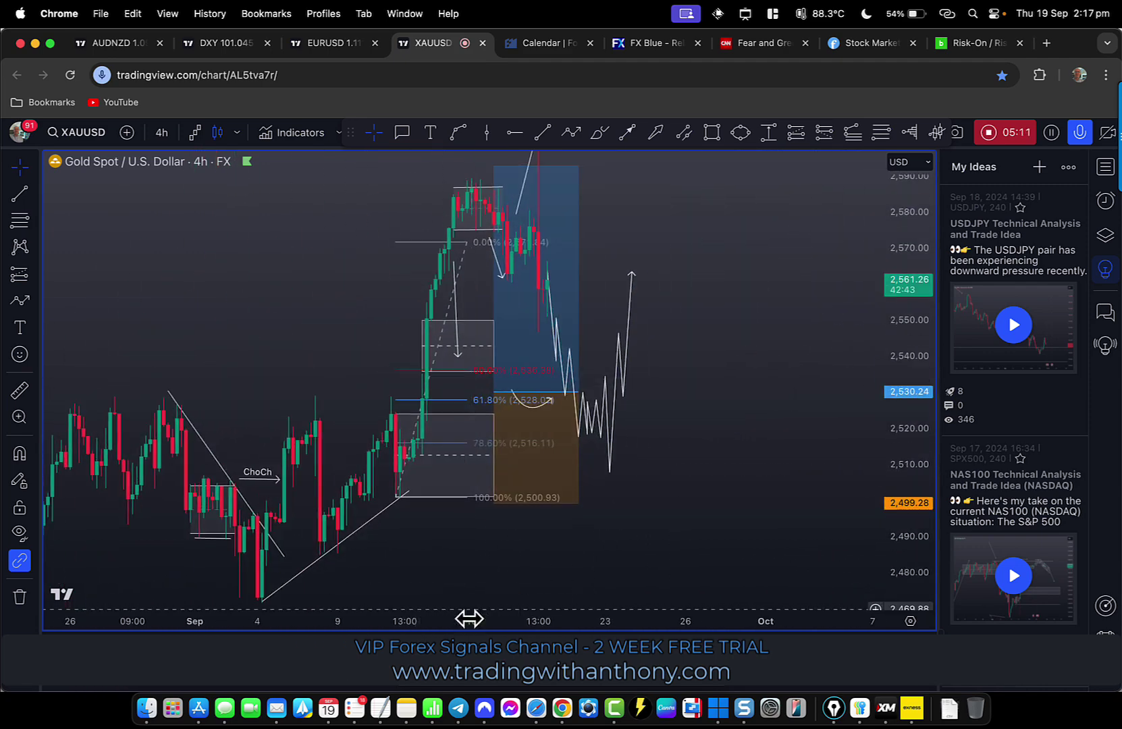
Draw a short horizontal trend line at about 2,518 beneath the lows of the projected consolidation from 20 September
scroll(531, 549, "up", 5)
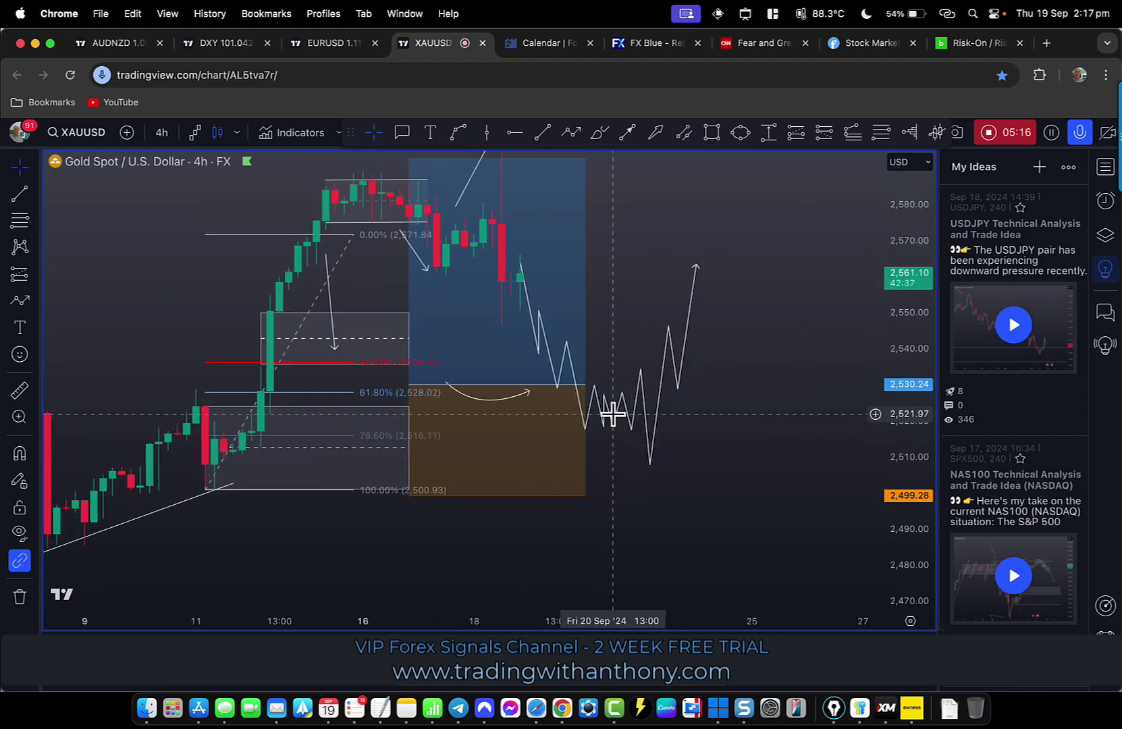
scroll(577, 406, "up", 3)
left_click_drag(554, 405, 574, 476)
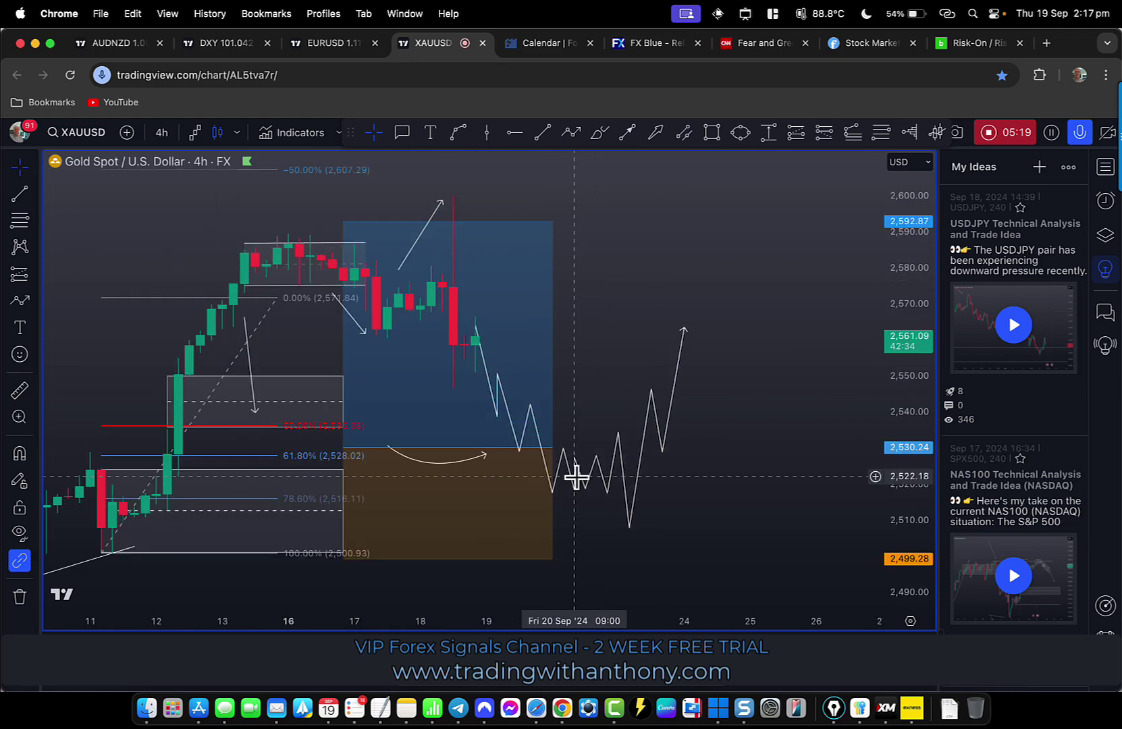
left_click_drag(605, 265, 610, 271)
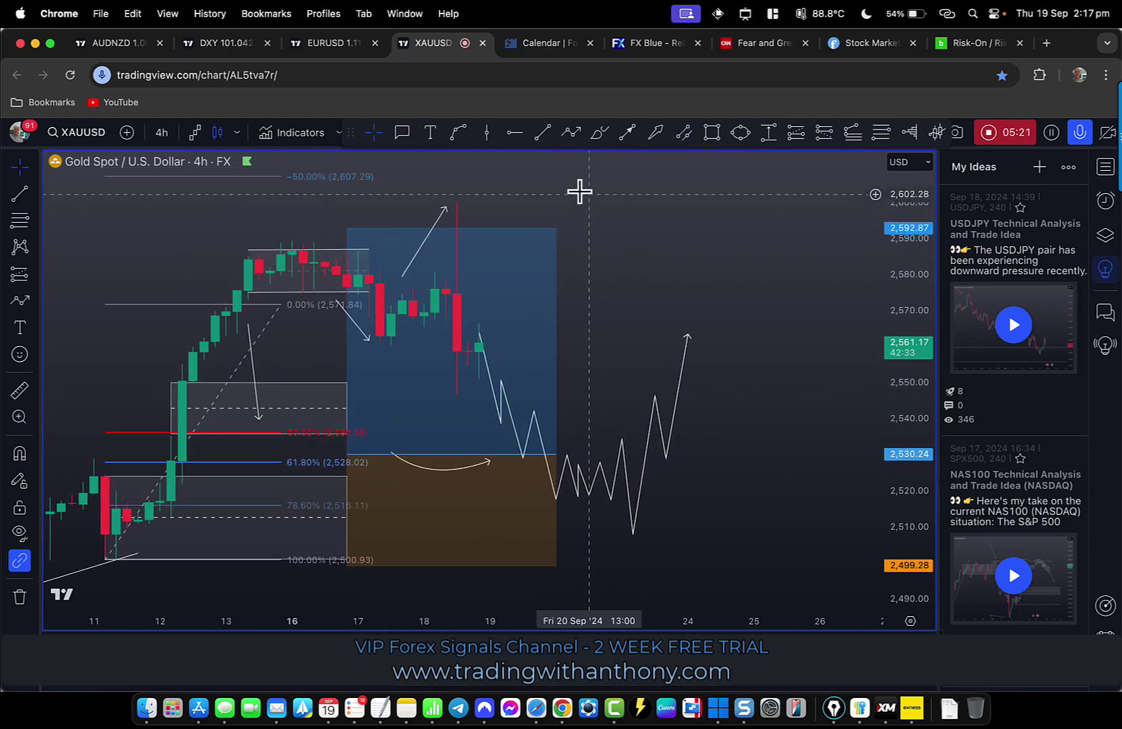
left_click(543, 133)
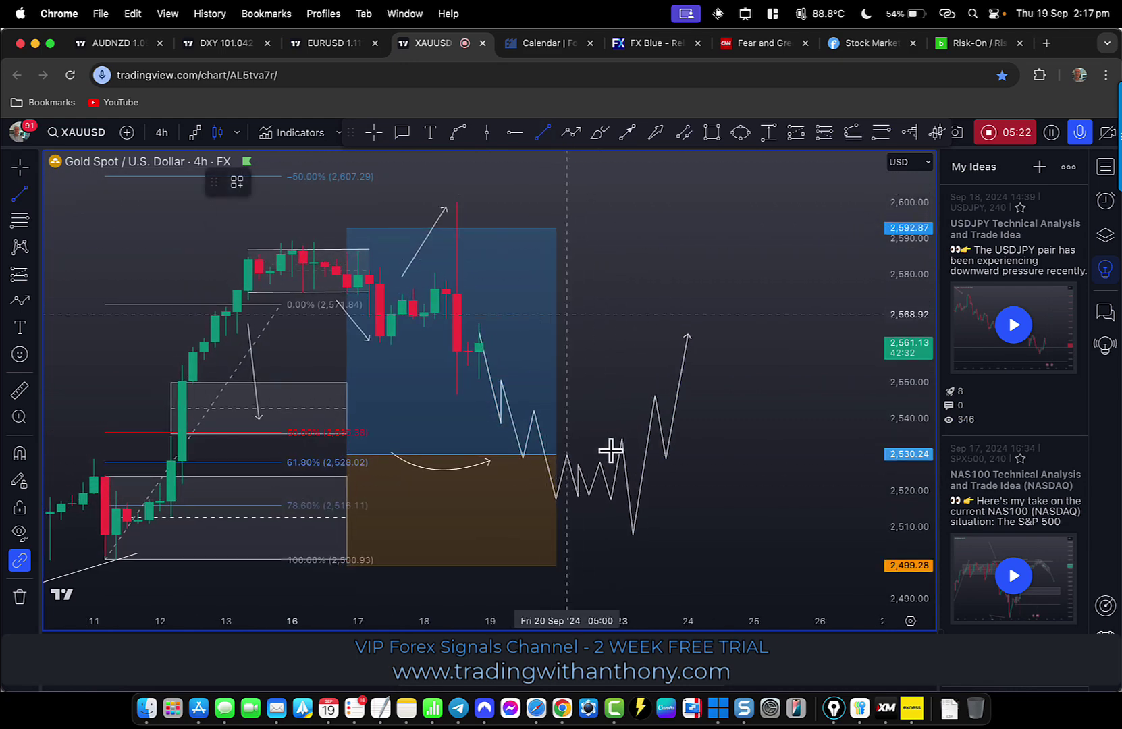
left_click(611, 499)
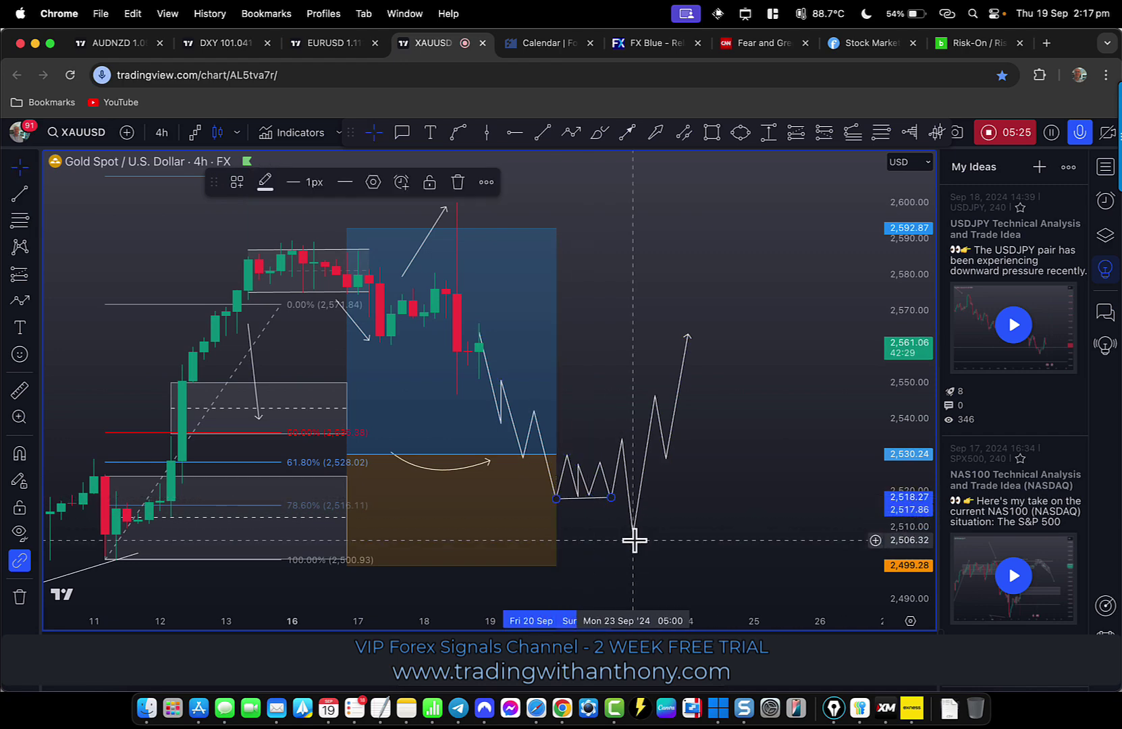
Draw a rising parallel channel around the projected rally, upper edge about 2,539 to 2,575 and lower edge about 2,508 to 2,544
left_click_drag(617, 239, 647, 233)
scroll(646, 233, "up", 4)
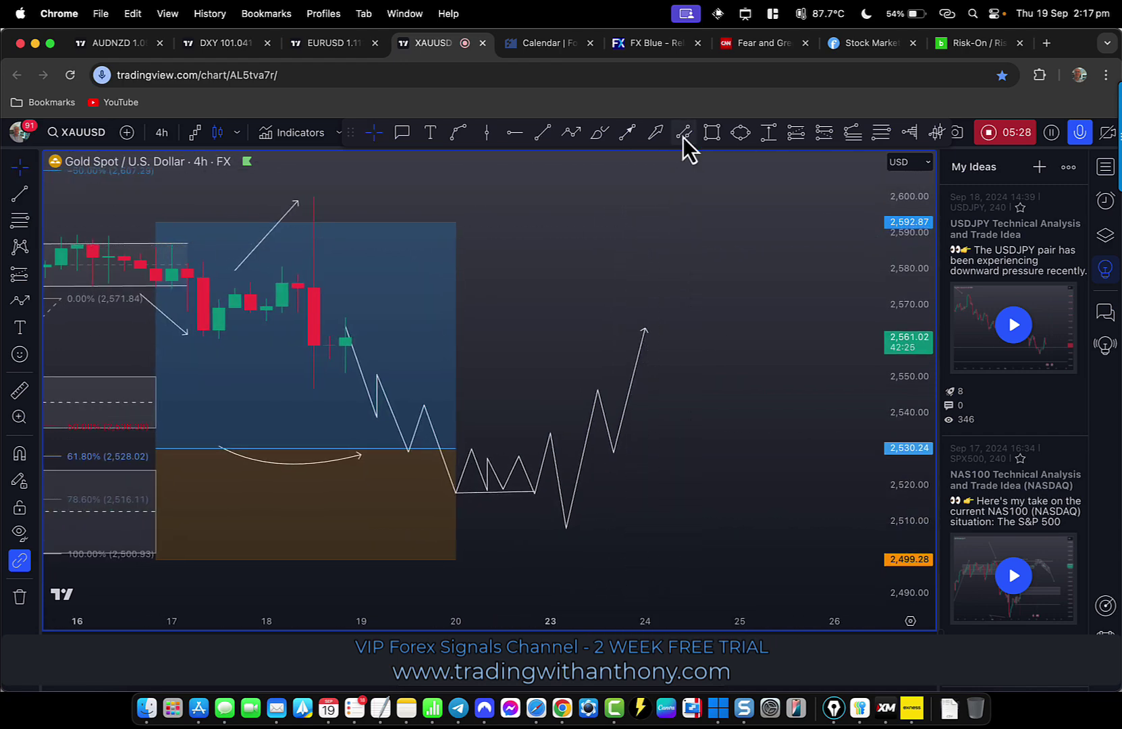
left_click(684, 133)
left_click(535, 442)
left_click(613, 310)
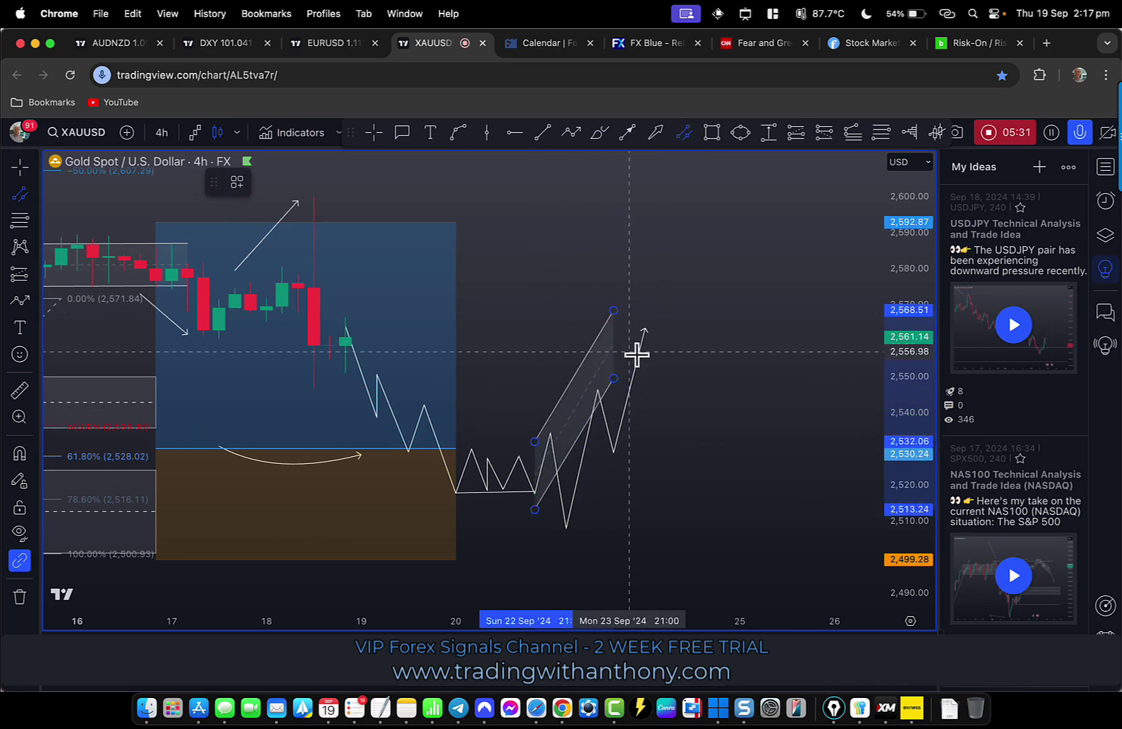
left_click(645, 368)
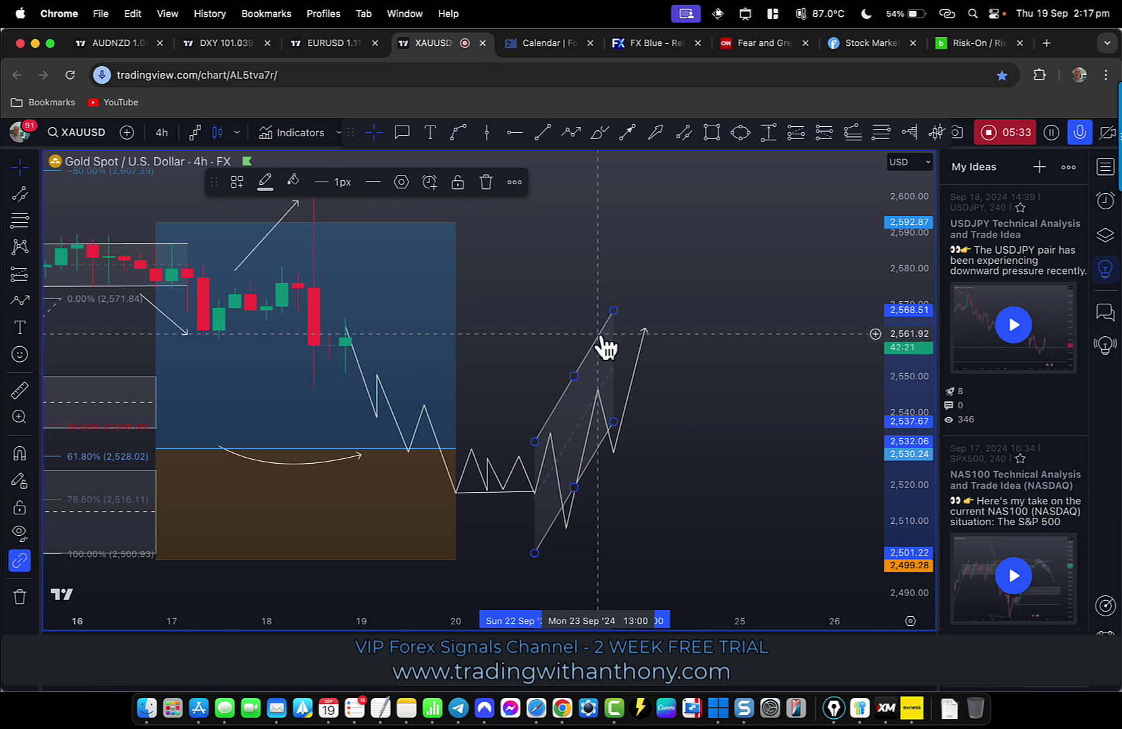
left_click_drag(607, 347, 621, 318)
left_click(559, 243)
left_click_drag(644, 237, 680, 245)
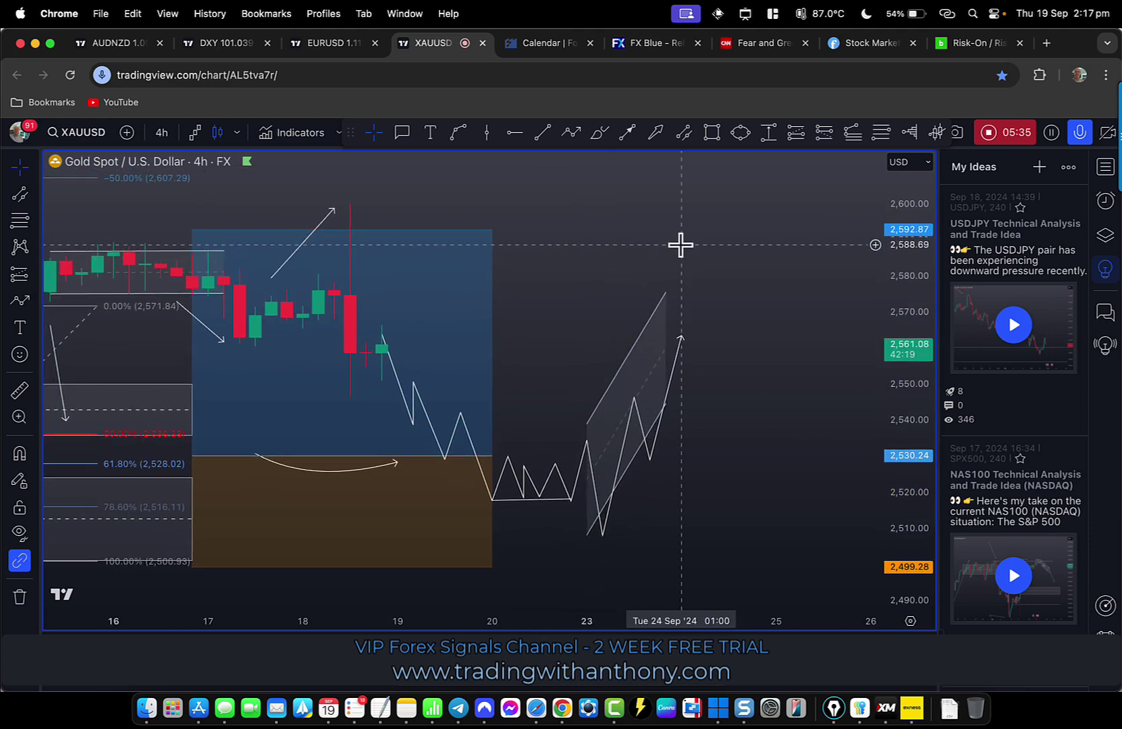
Draw a curved arrow dipping beneath the projected consolidation, with both ends at about 2,513, from 19 to 23 September
scroll(672, 230, "down", 1)
left_click(458, 132)
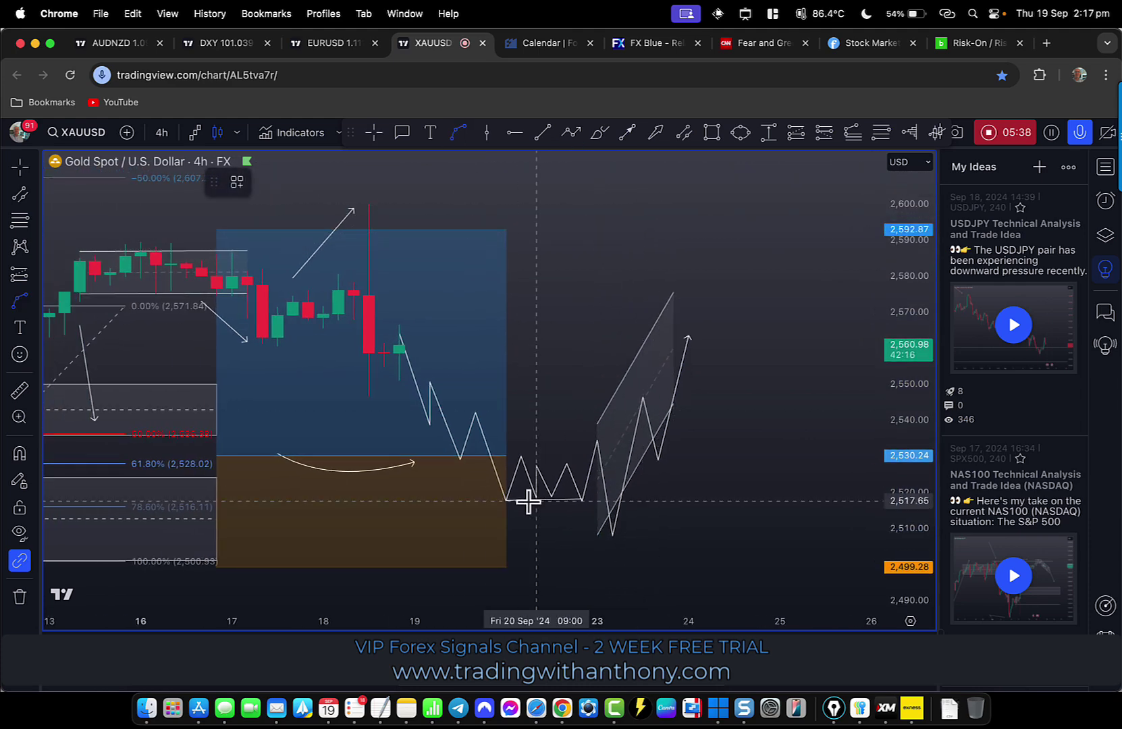
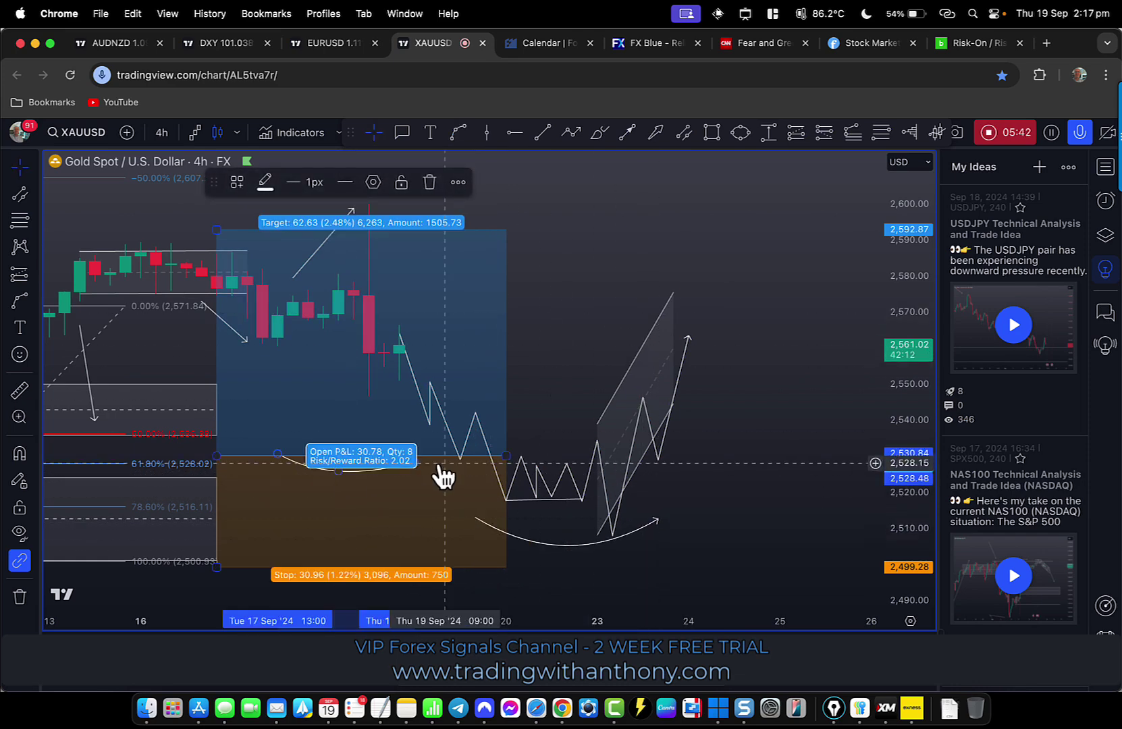
Draw a nearly horizontal trend line at about 2,473 beneath the lows around 4 September
scroll(462, 469, "down", 2)
scroll(473, 457, "down", 4)
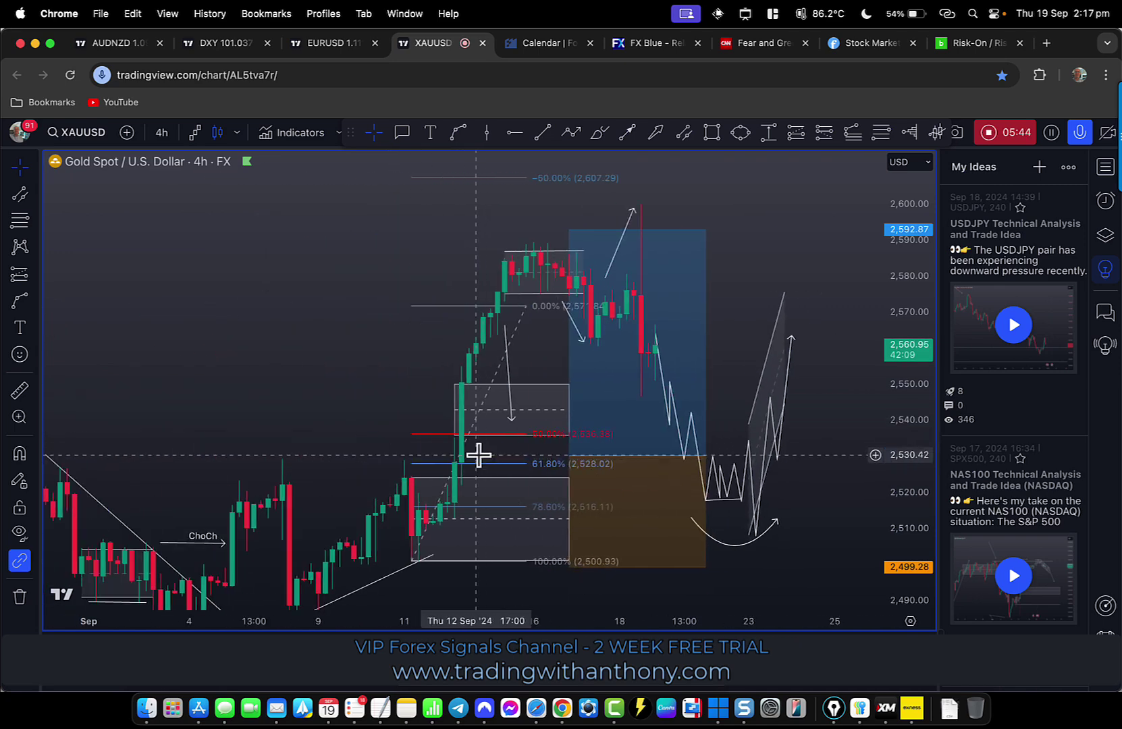
left_click_drag(892, 267, 893, 398)
scroll(398, 331, "down", 1)
left_click_drag(397, 334, 300, 306)
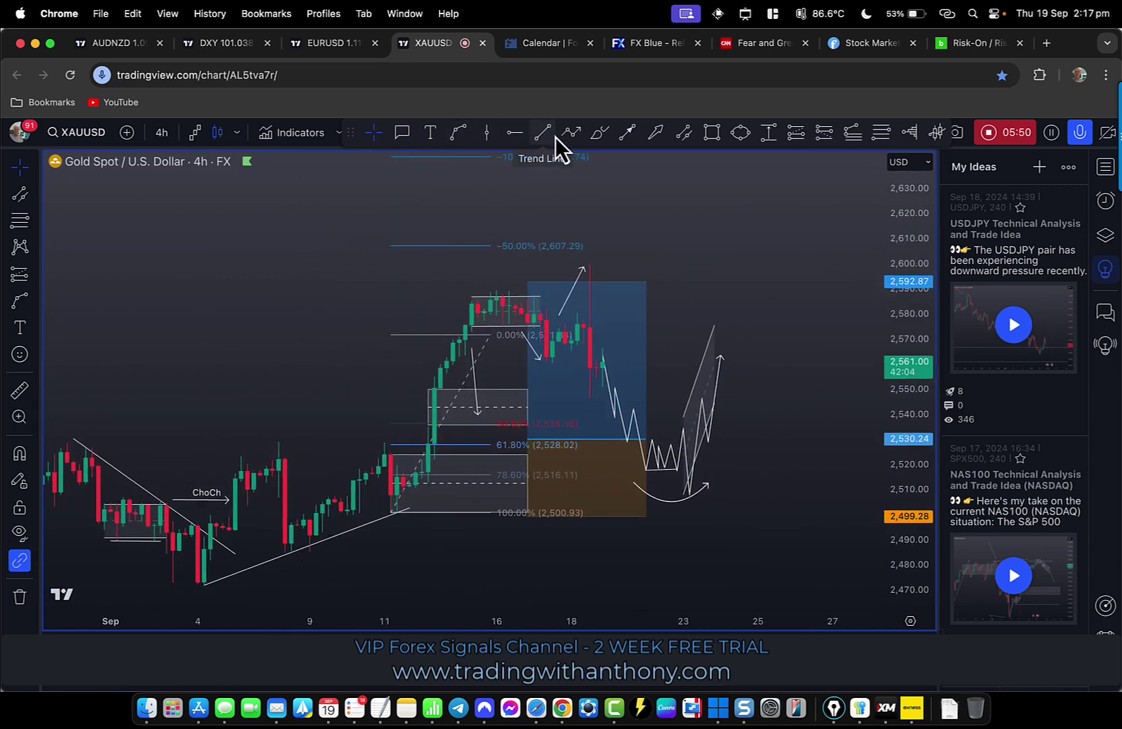
left_click(631, 133)
scroll(300, 426, "down", 3)
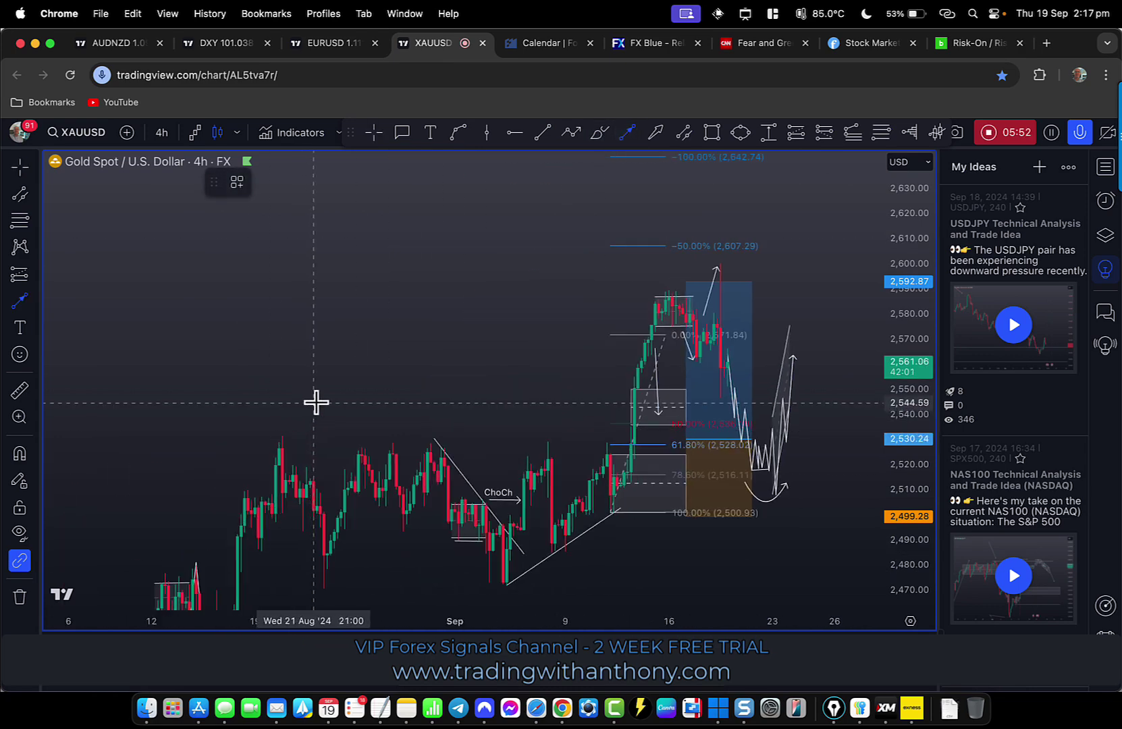
scroll(477, 382, "up", 2)
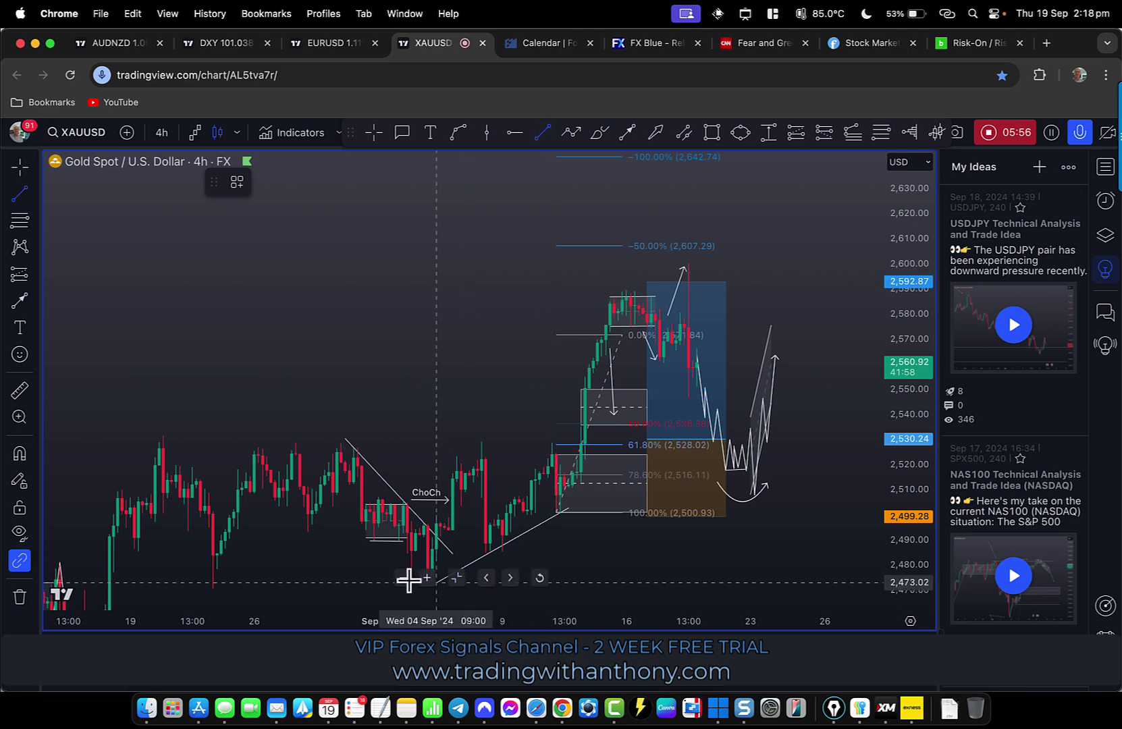
left_click(391, 583)
left_click(523, 579)
Draw a horizontal trend line at about 2,589 above the mid-September highs, from 11 to 18 September
left_click_drag(574, 326, 553, 279)
left_click(543, 133)
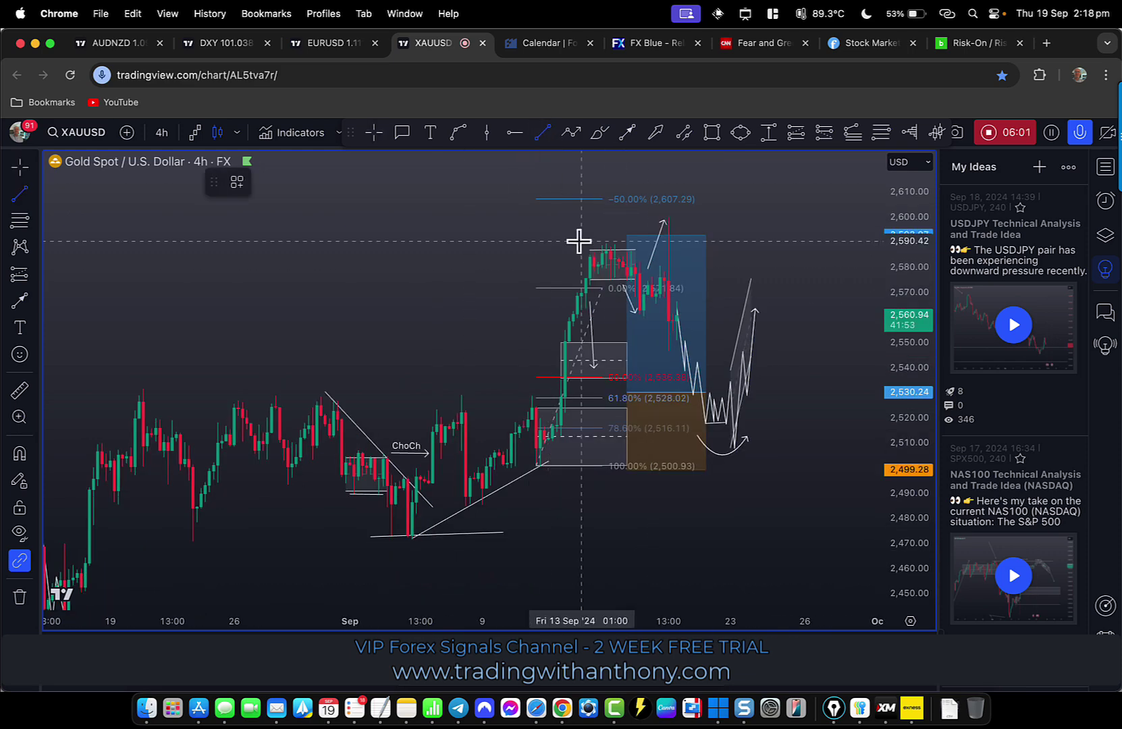
left_click(545, 243)
left_click(672, 243)
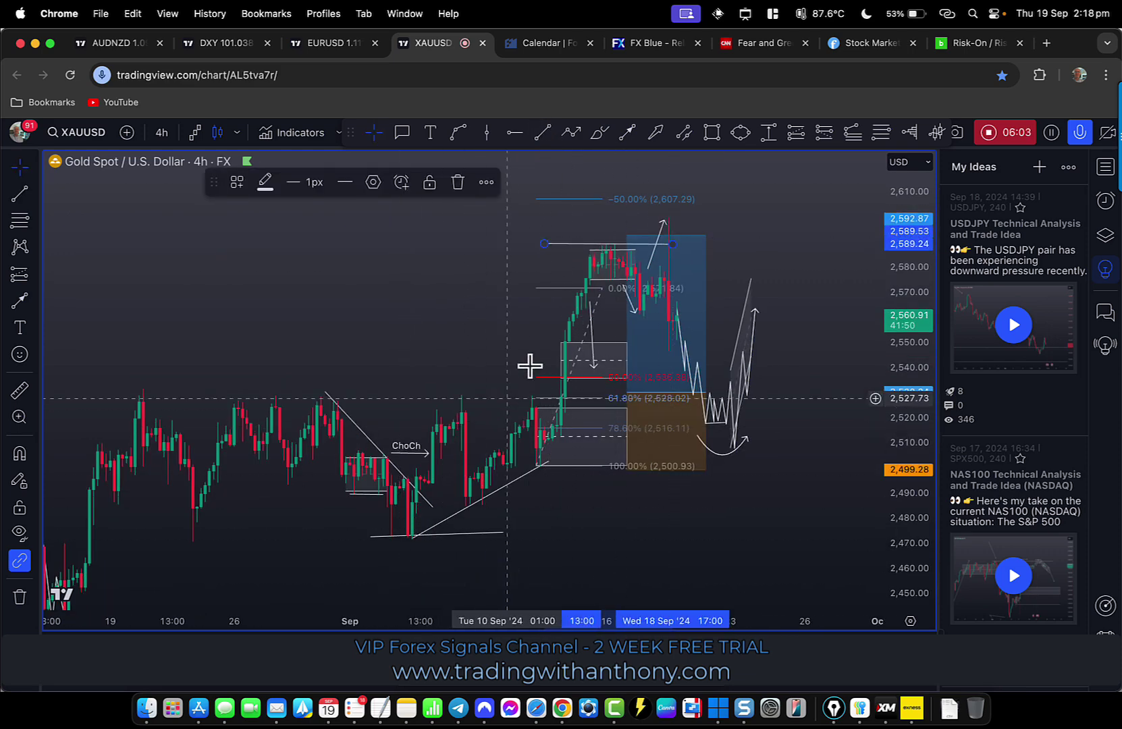
Draw a nearly horizontal trend line at about 2,485 beneath the lows starting on 6 September
scroll(451, 470, "up", 3)
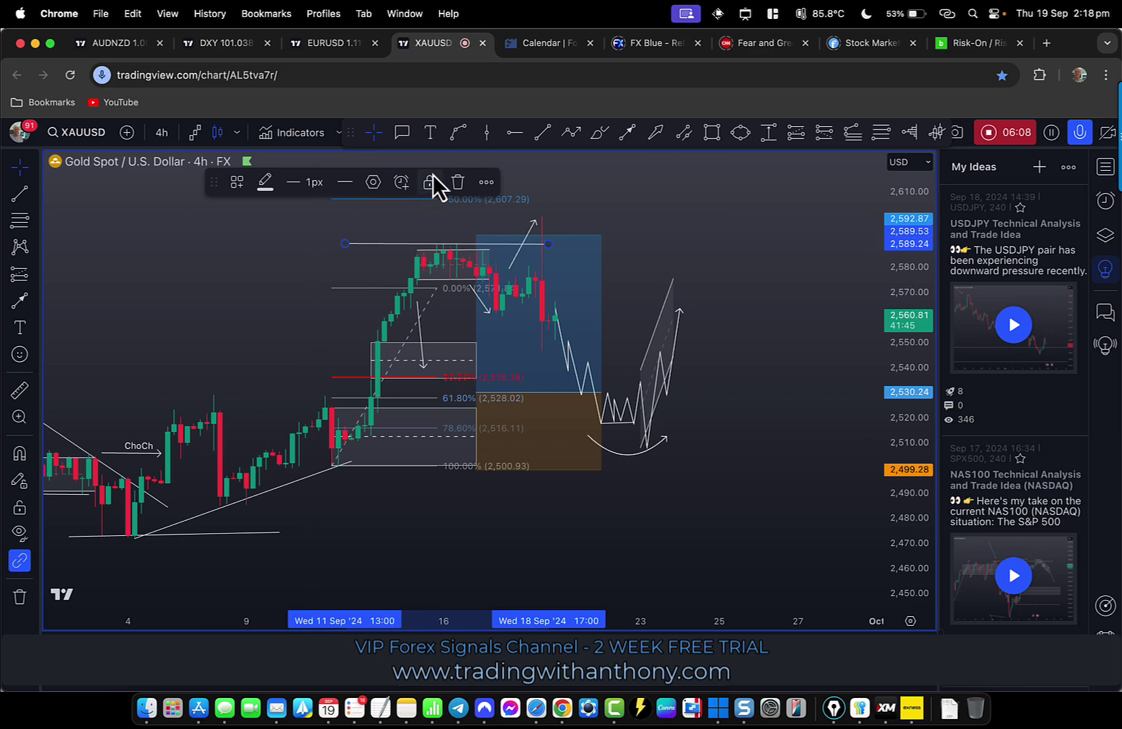
left_click(543, 133)
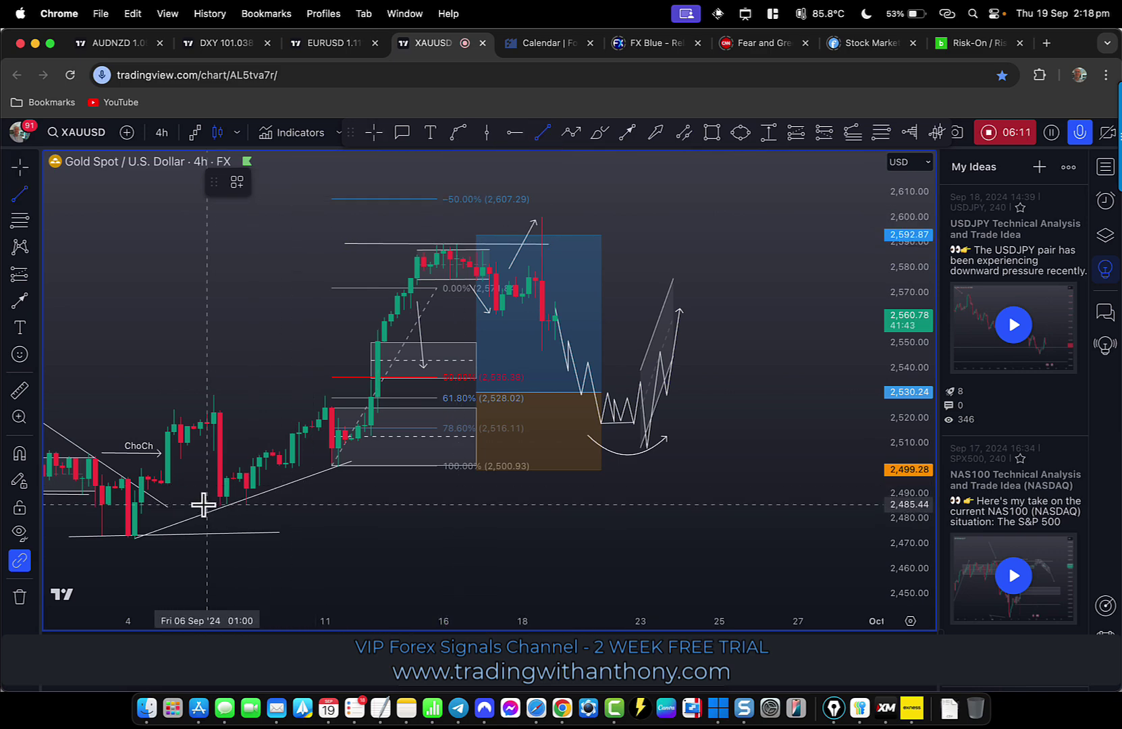
left_click(207, 505)
left_click(392, 502)
Draw an arrow-ended path from the early-September low at about 2,486 up to about 2,596 and down to about 2,544
left_click_drag(519, 509, 619, 511)
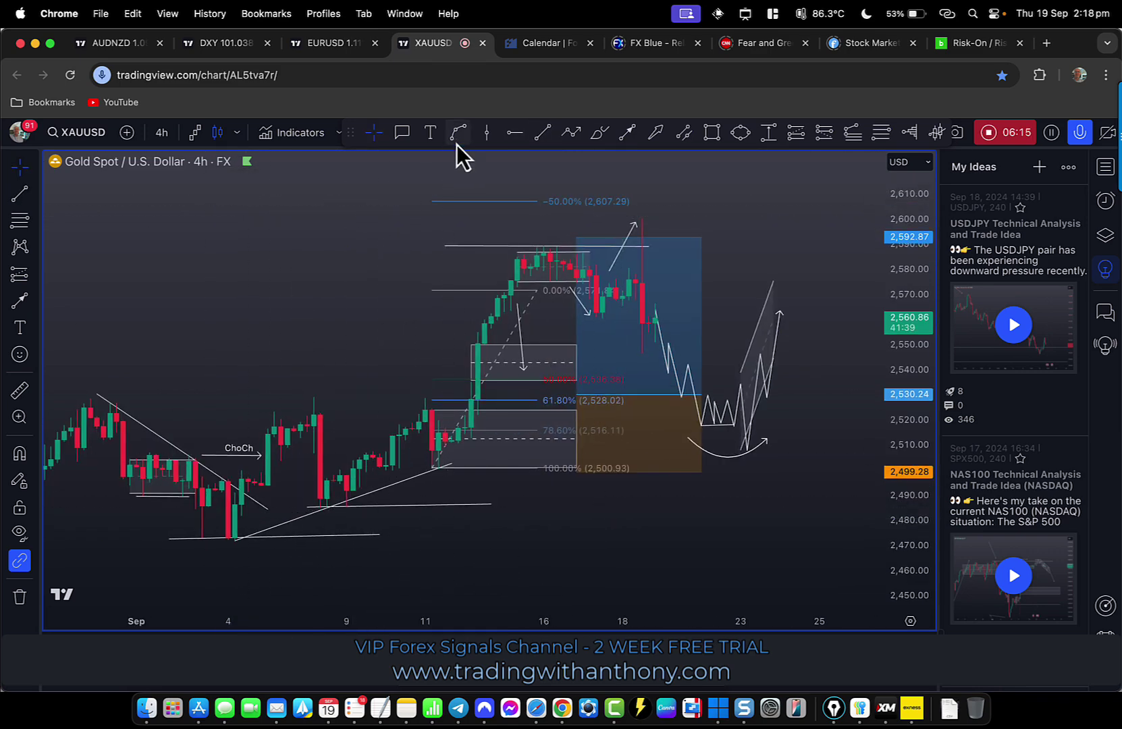
left_click(571, 132)
left_click(331, 503)
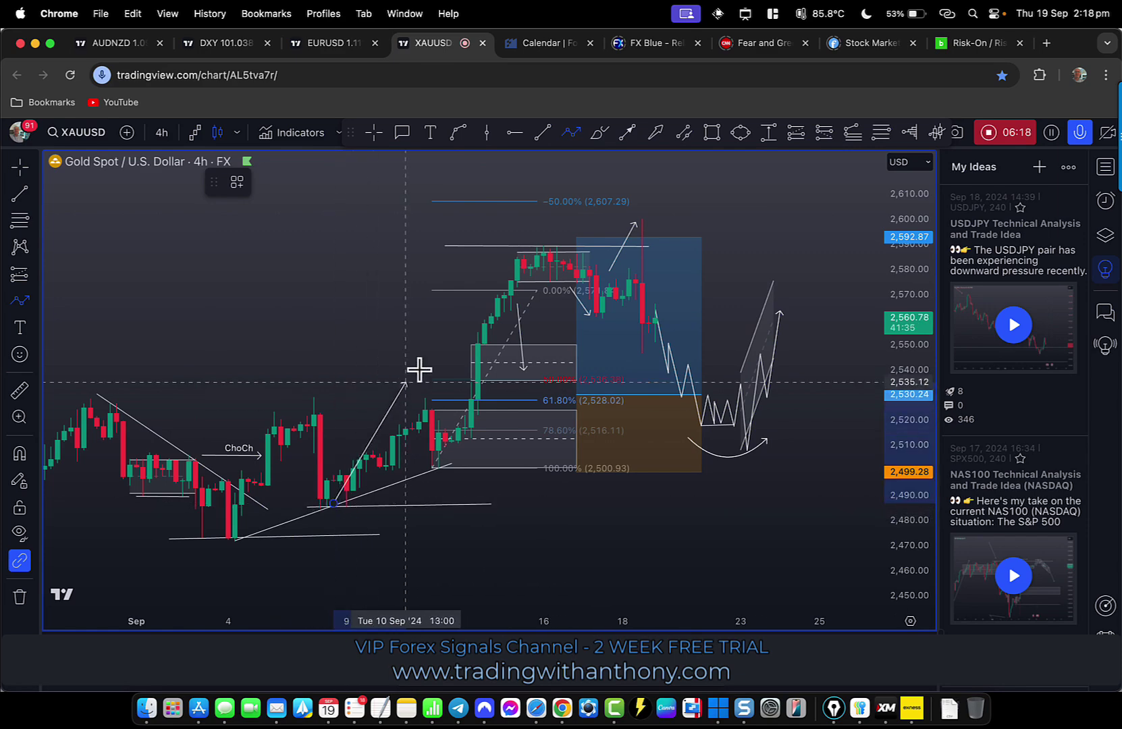
left_click(544, 228)
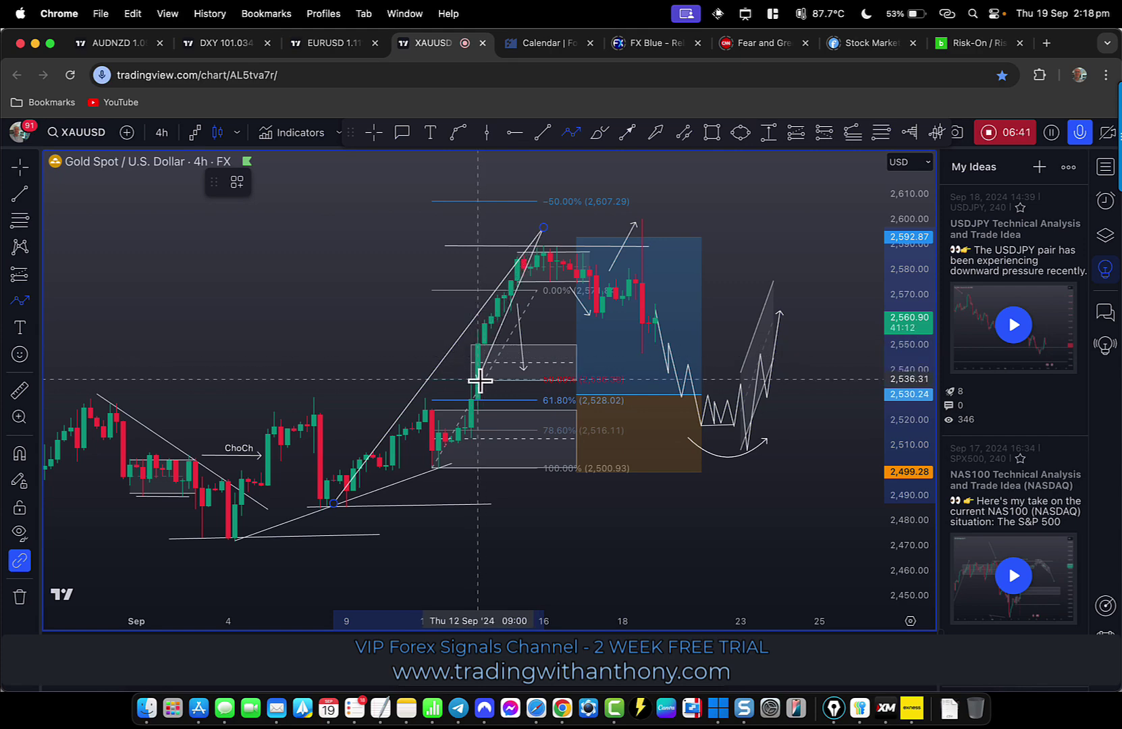
left_click(625, 353)
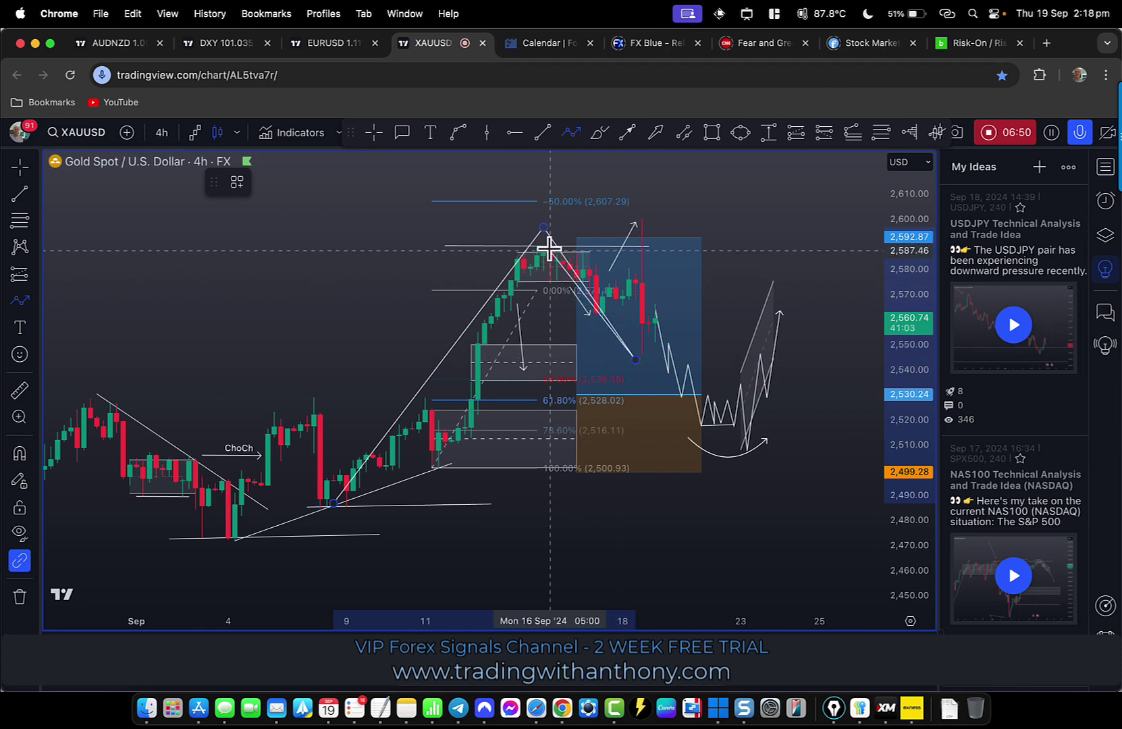
left_click(639, 360)
left_click(748, 260)
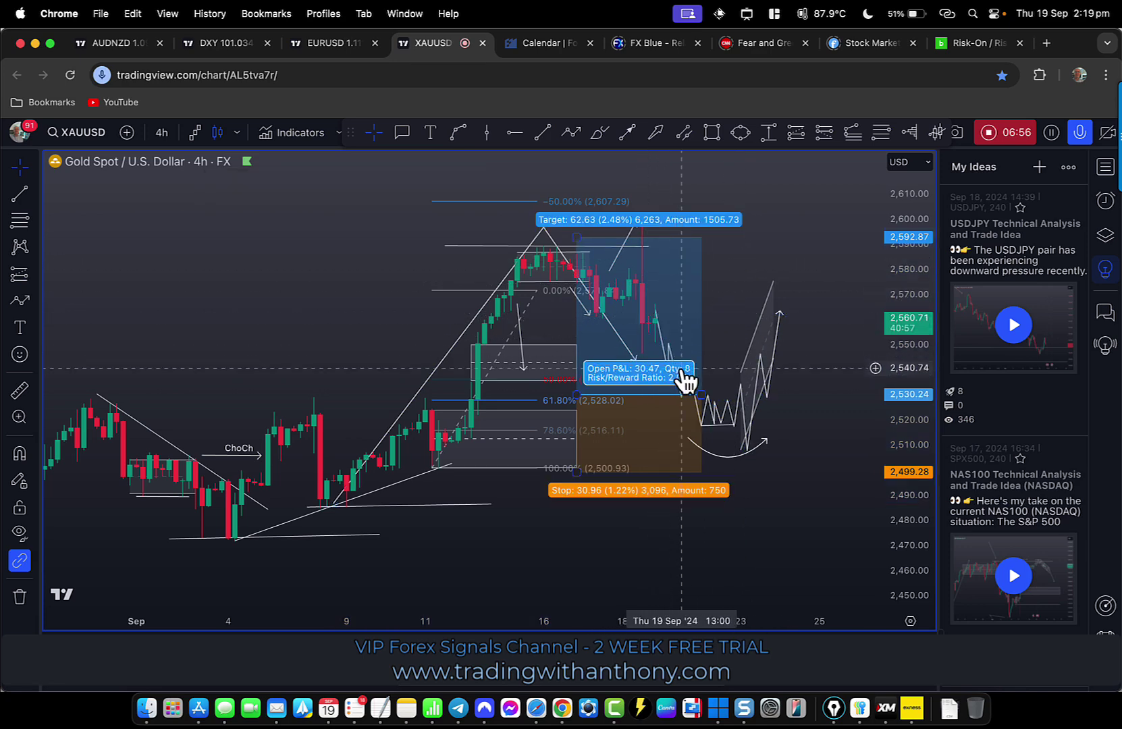
Draw a long horizontal trend line at about 2,527 from the 29 August high to 24 September
left_click(541, 132)
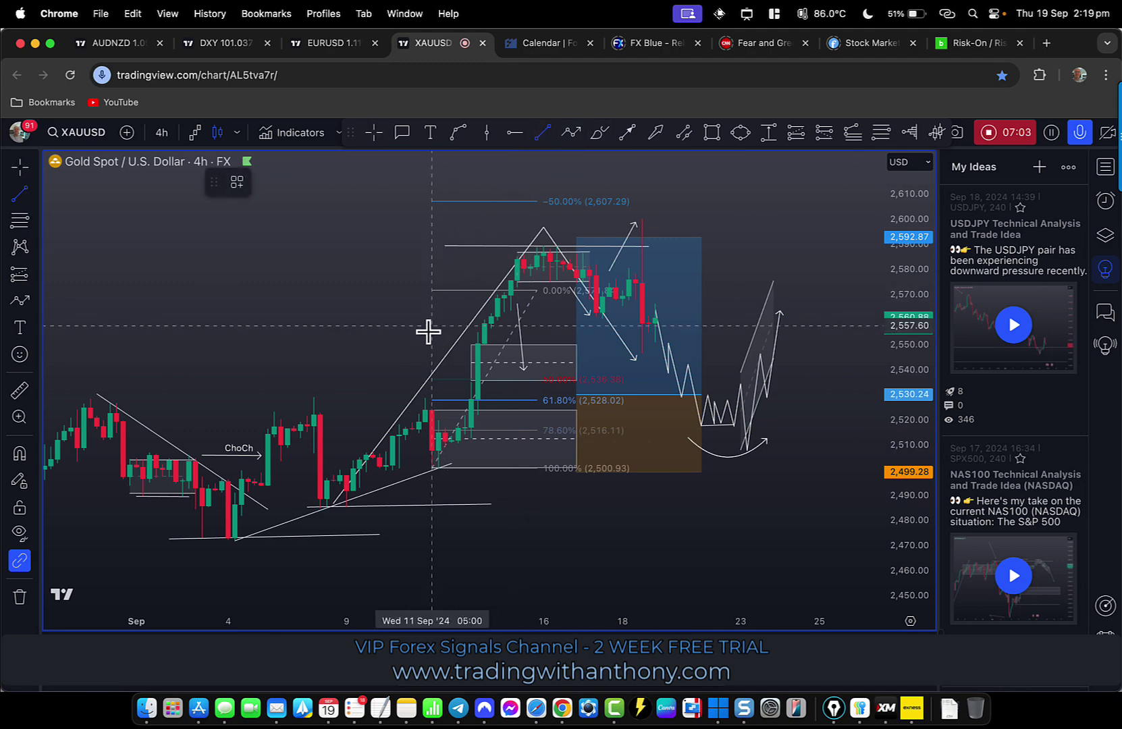
left_click(90, 402)
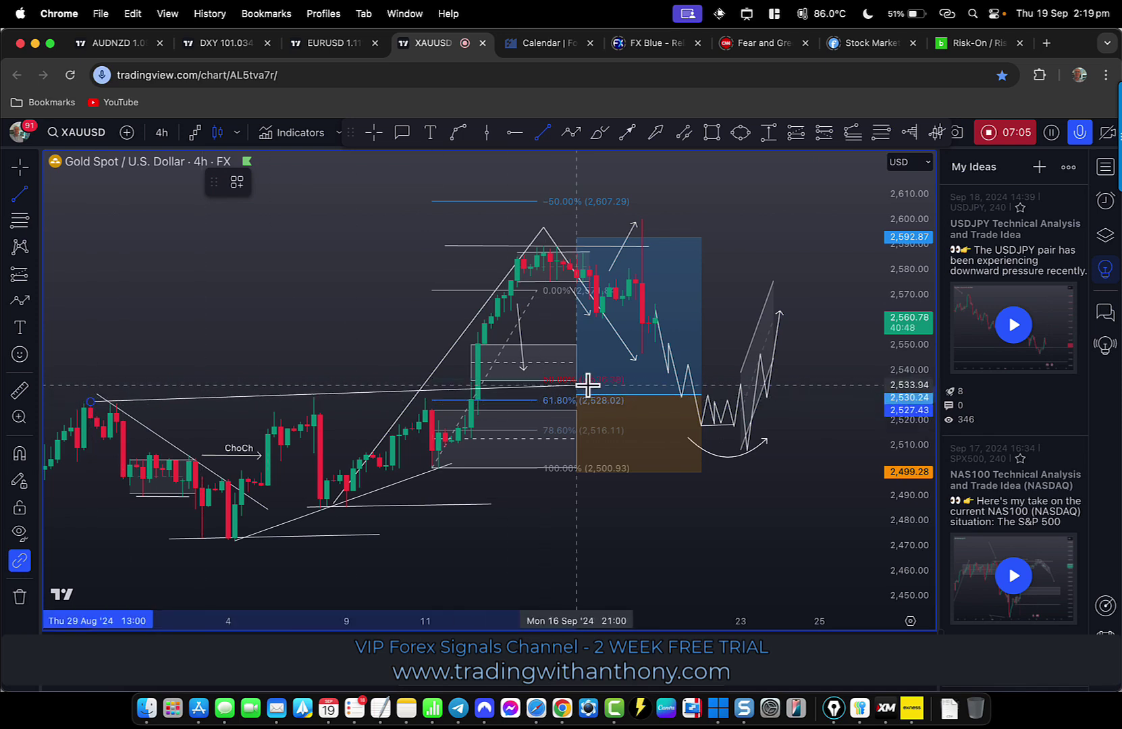
left_click(814, 402)
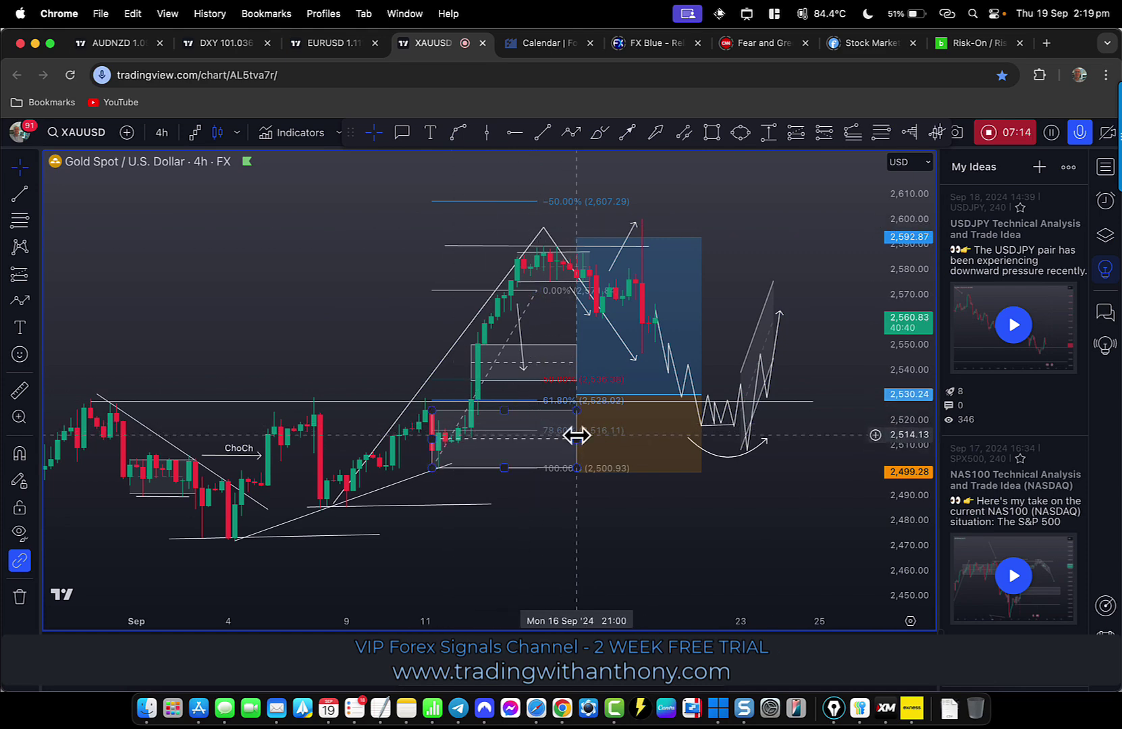
Extend the lower rectangle zone to 24 September 13:00 and the upper rectangle zone to 17 September 05:00
left_click_drag(577, 437, 815, 439)
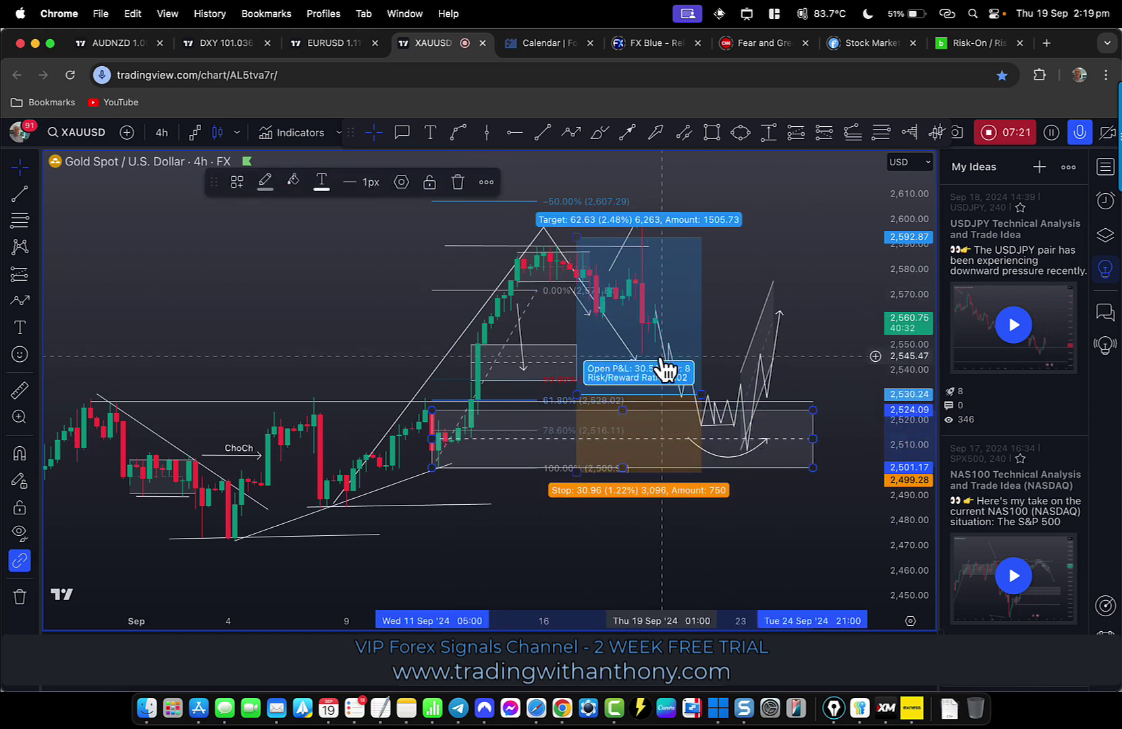
mouse_move(575, 365)
left_mouse_down()
mouse_move(677, 356)
mouse_move(590, 363)
left_mouse_up()
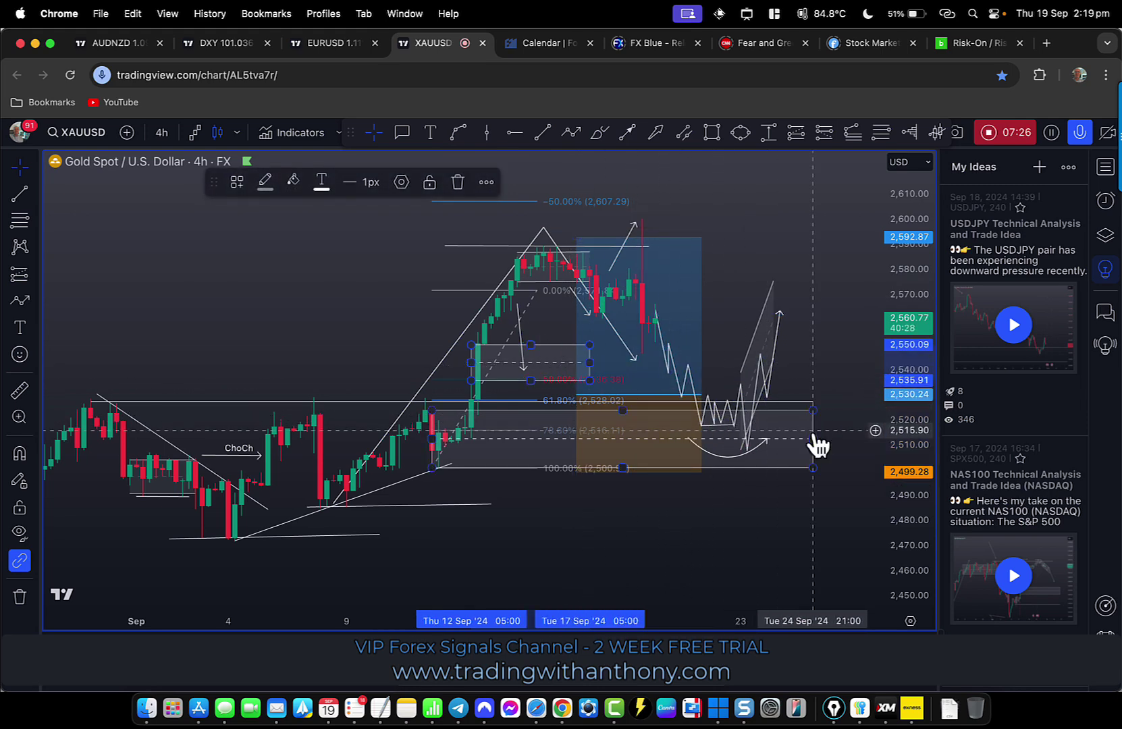
left_click_drag(813, 440, 798, 439)
Add a dashed "Liquidity" text label from a saved template at about 2,500, just beneath the lower rectangle zone
scroll(736, 291, "up", 2)
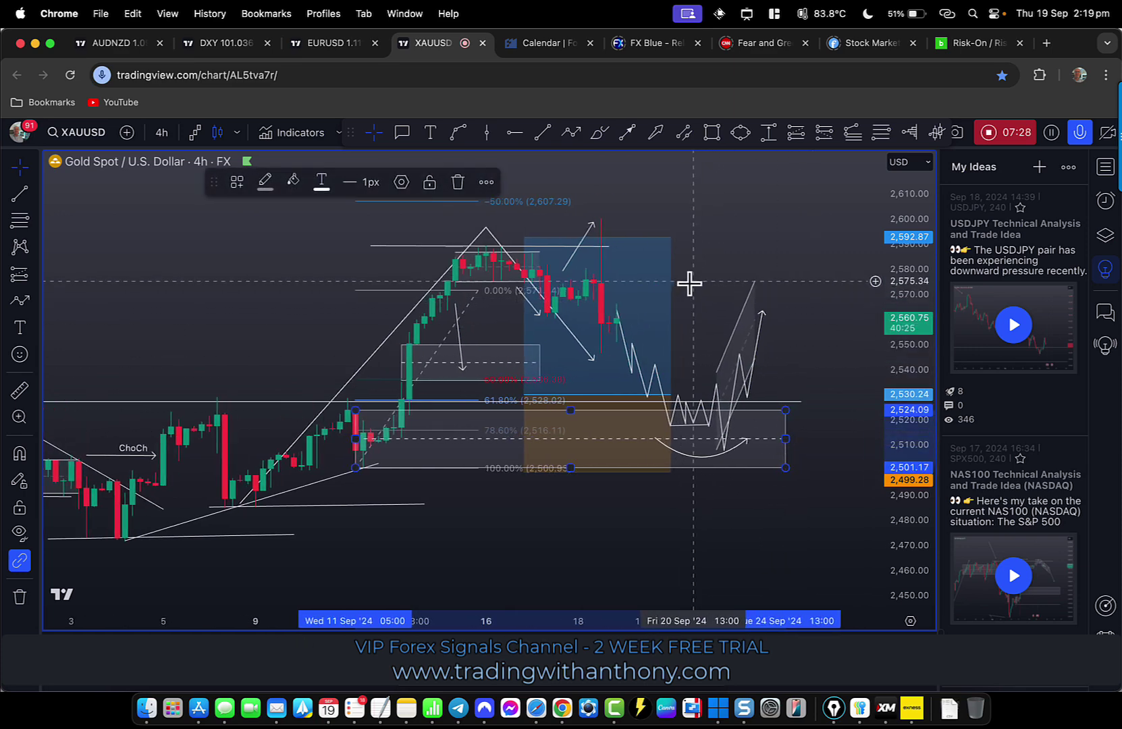
left_click_drag(617, 486, 614, 474)
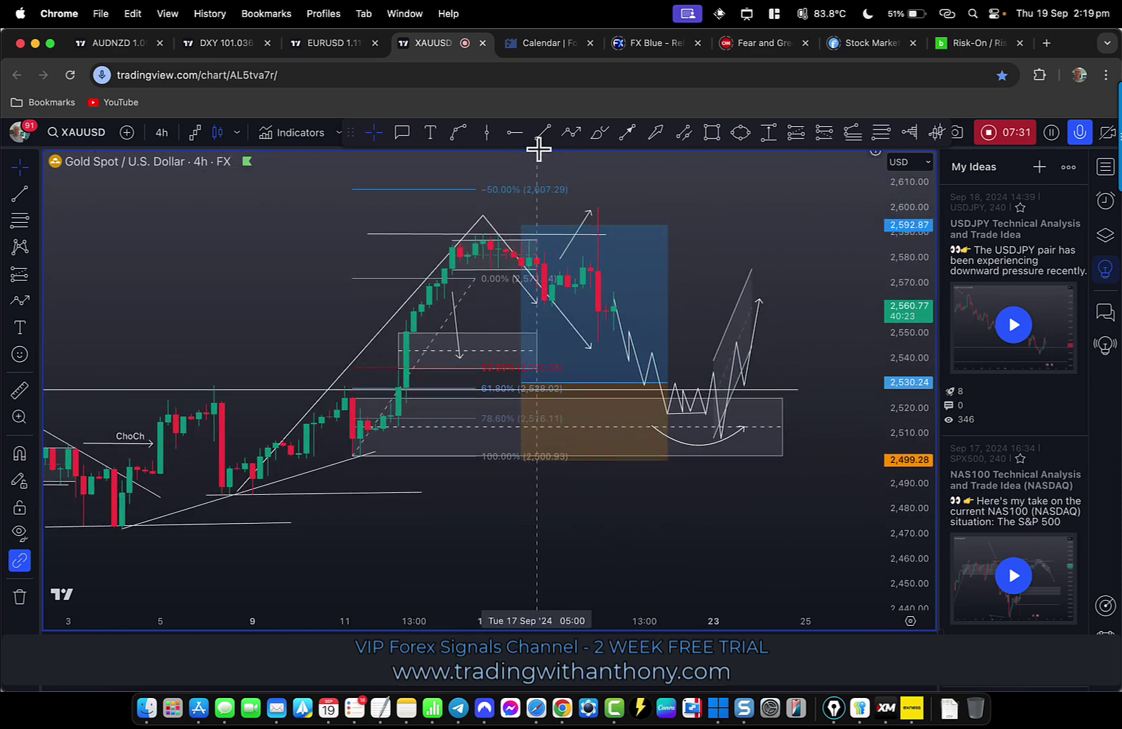
left_click(430, 135)
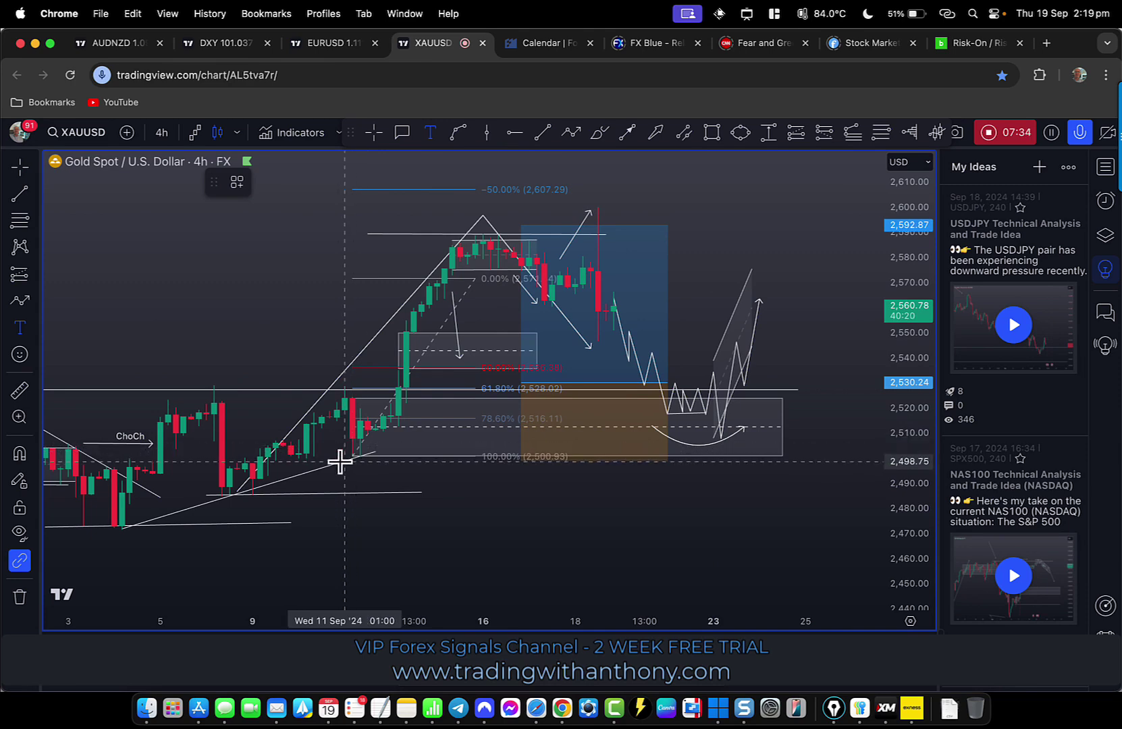
left_click(452, 458)
left_click(321, 190)
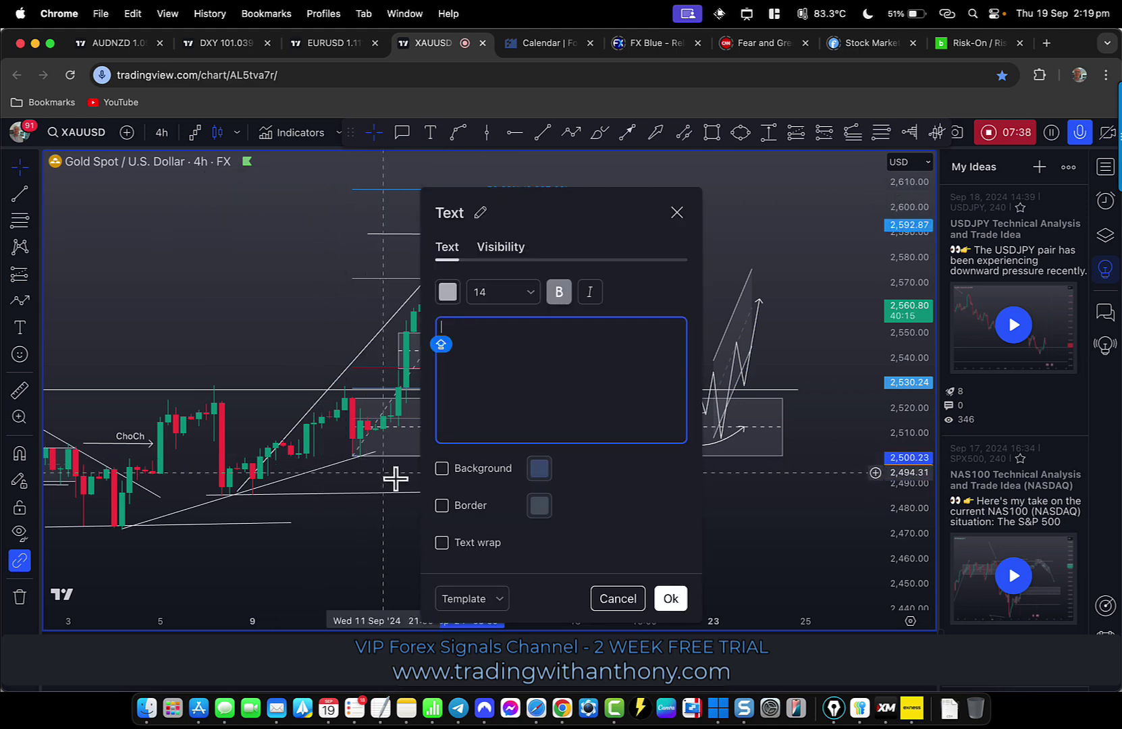
left_click(500, 599)
left_click(473, 578)
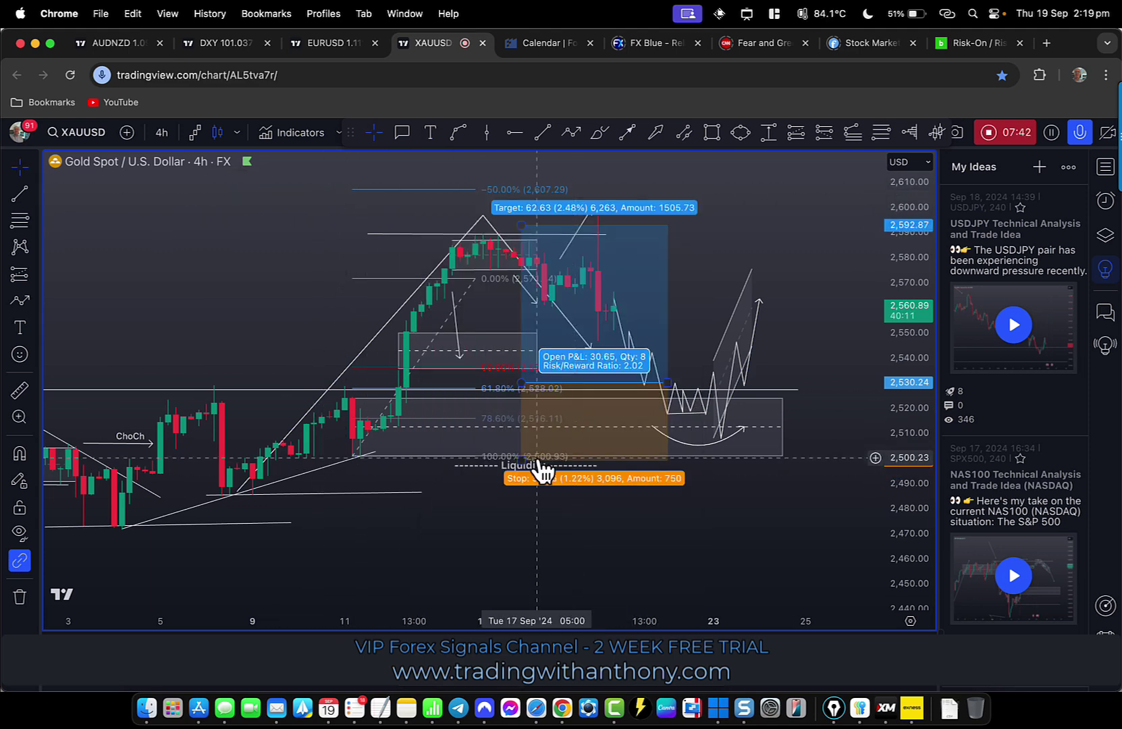
Lower the long position's stop level to 2,492.24, below the Liquidity label
left_click_drag(524, 476, 524, 478)
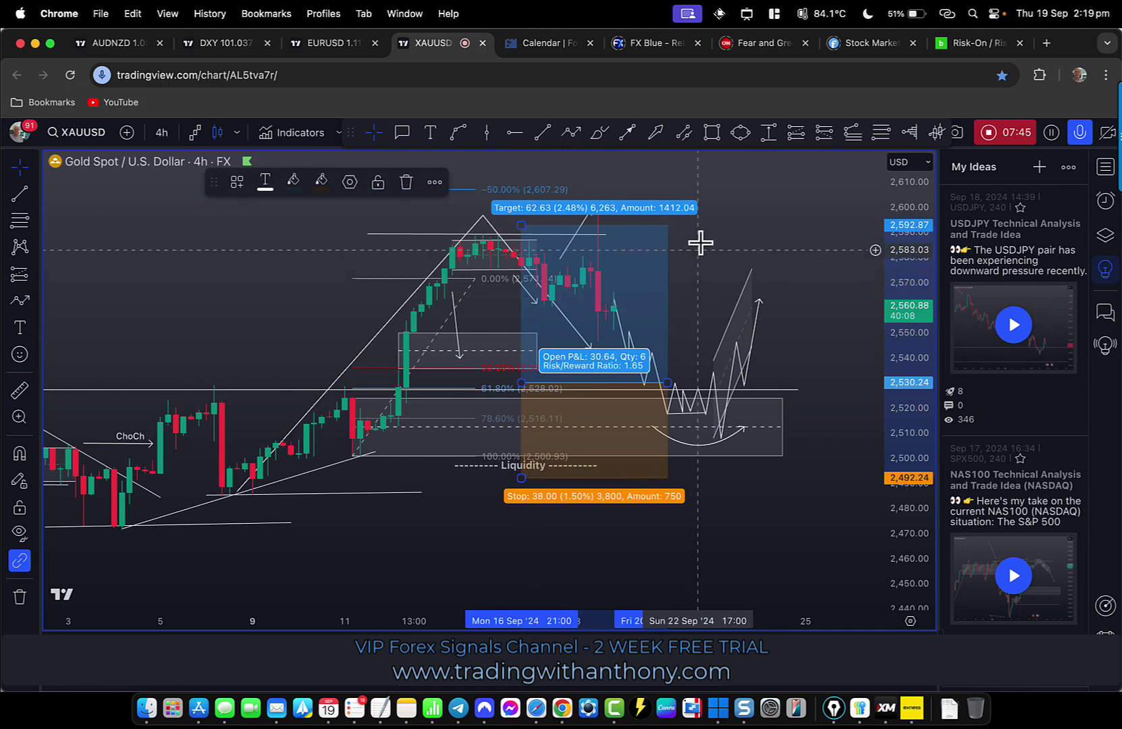
Raise the long position's target to 2,607.28, at the -50% Fibonacci level
left_click_drag(702, 244, 705, 289)
left_click_drag(525, 269, 509, 233)
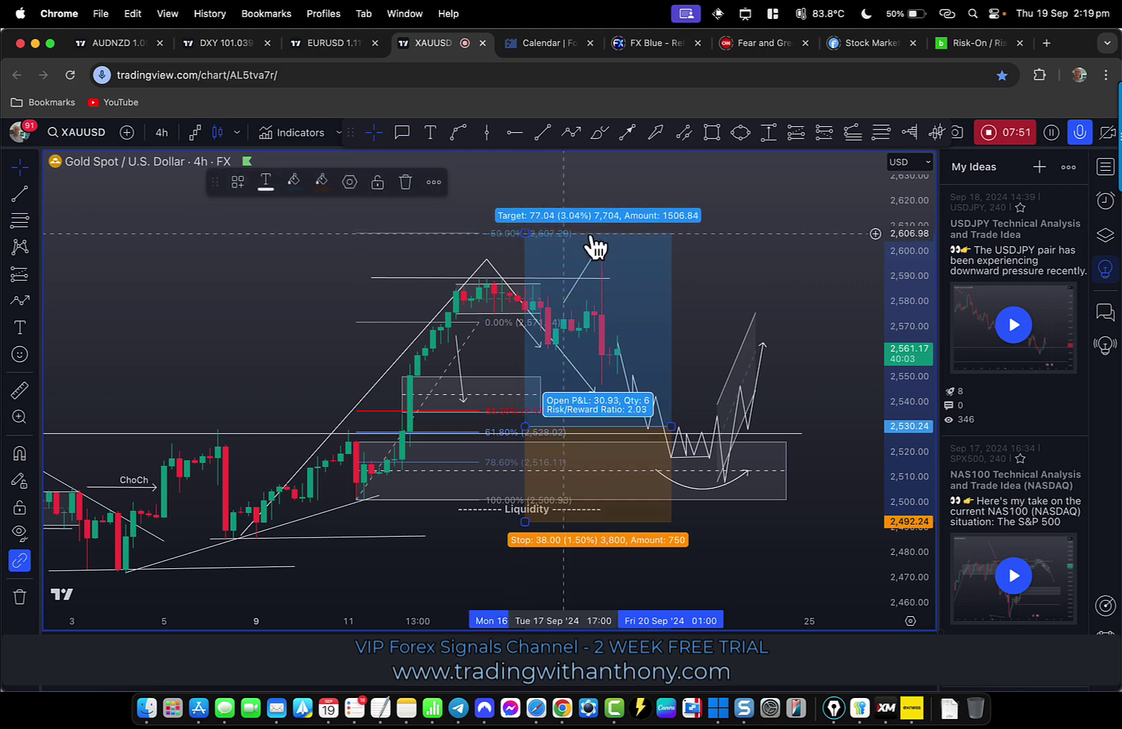
left_click_drag(762, 236, 673, 254)
left_click(745, 257)
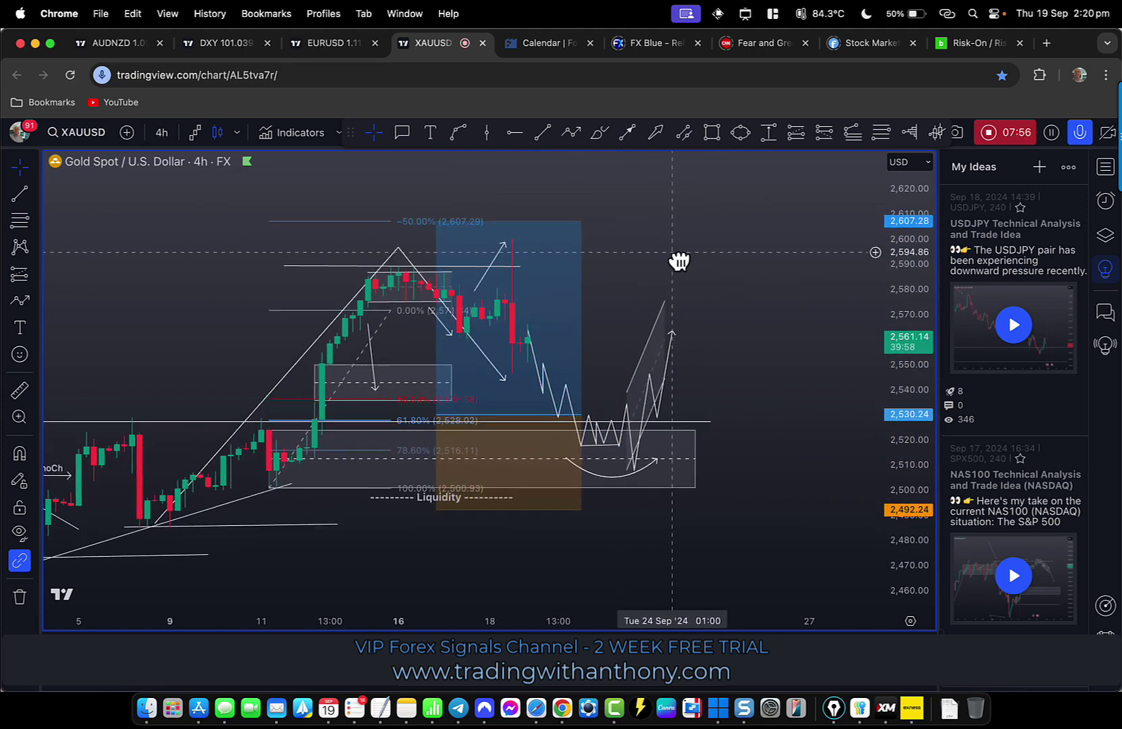
Shift the long position later in time so its end reaches 25 September 17:00, keeping its price levels
left_click(569, 298)
key("Right")
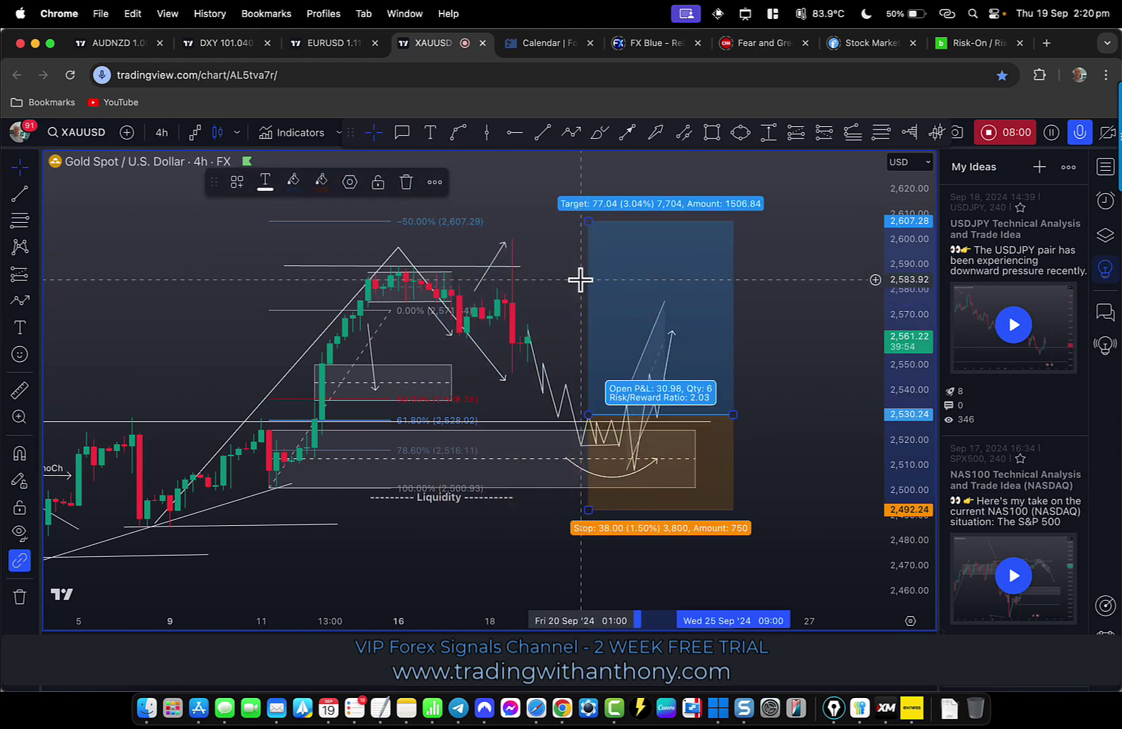
key("Right")
key("Right")
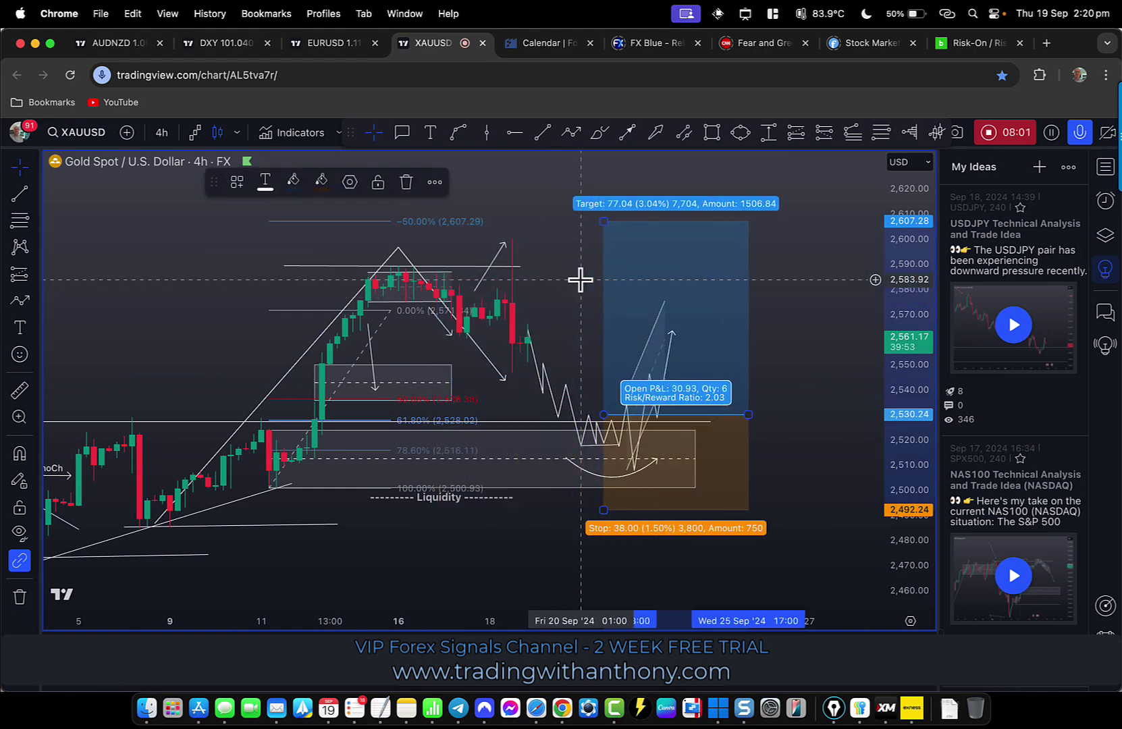
left_click(557, 296)
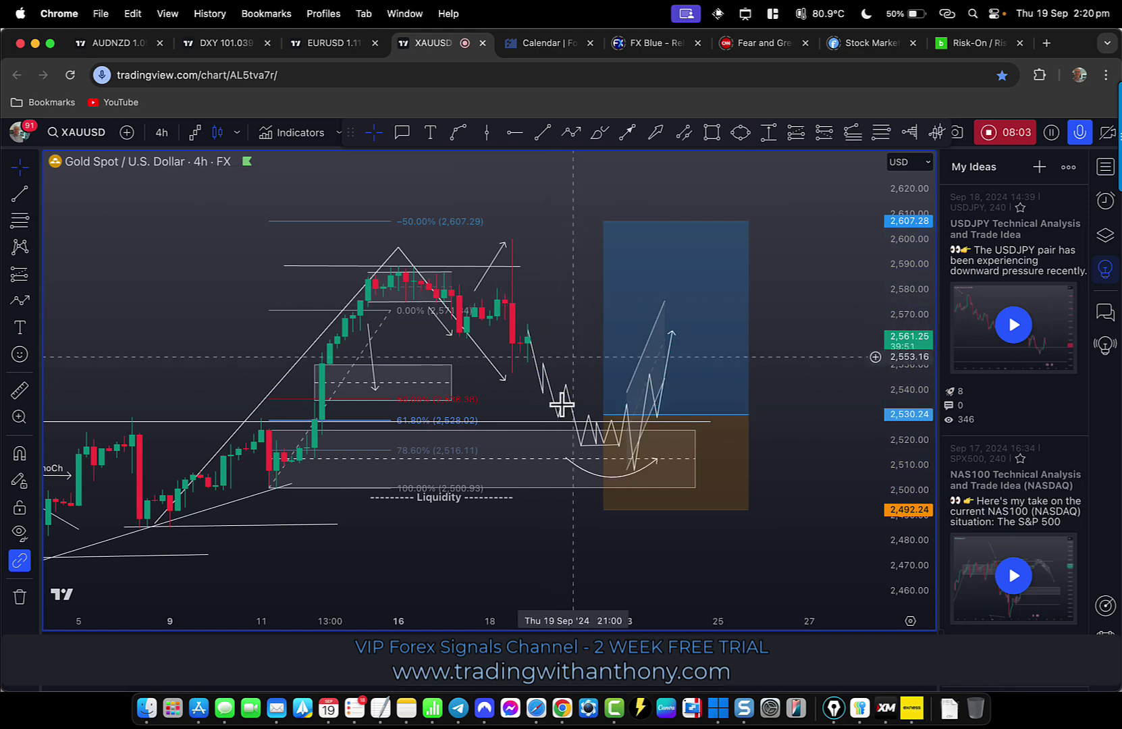
Delete the long position and the slanted channel around the projected path's final upswing
scroll(579, 526, "left", 3)
scroll(572, 540, "right", 4)
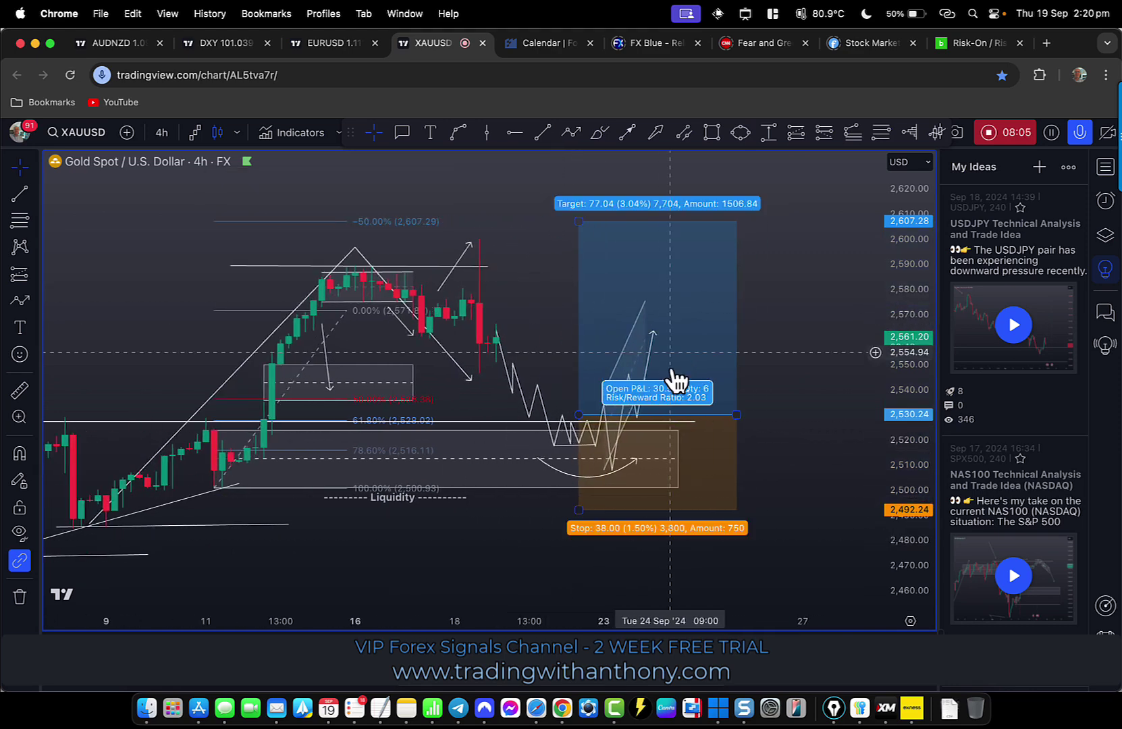
scroll(564, 265, "up", 1)
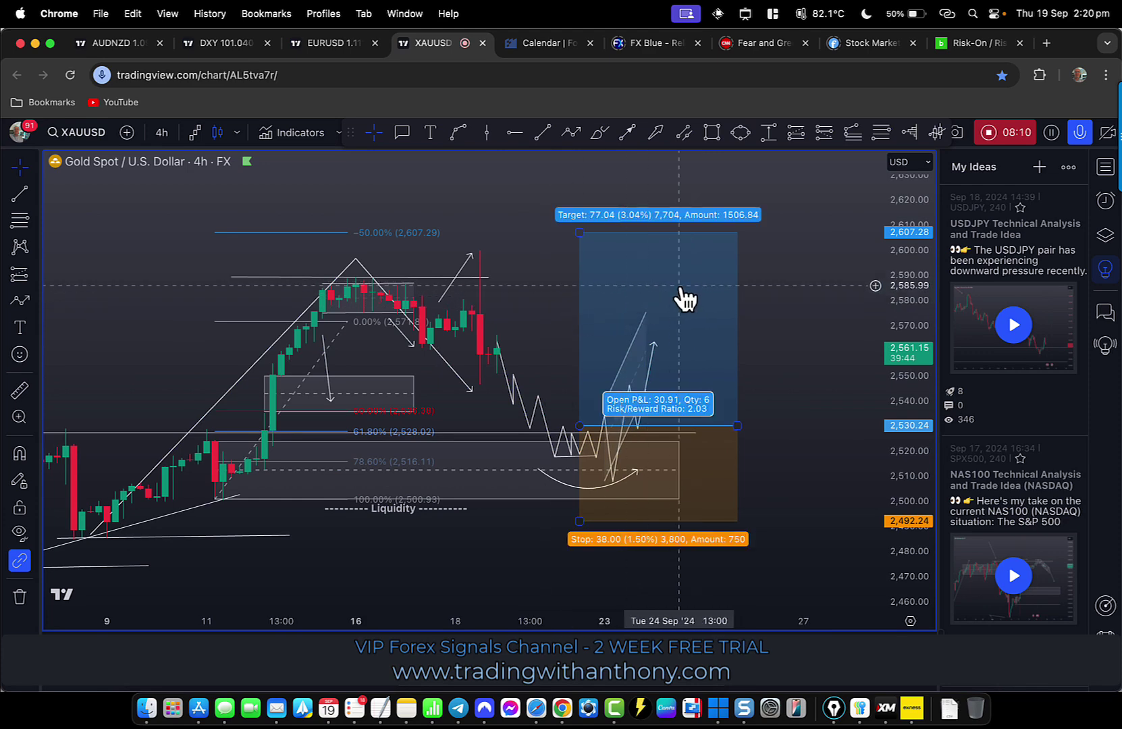
key("Delete")
left_click(636, 343)
key("Delete")
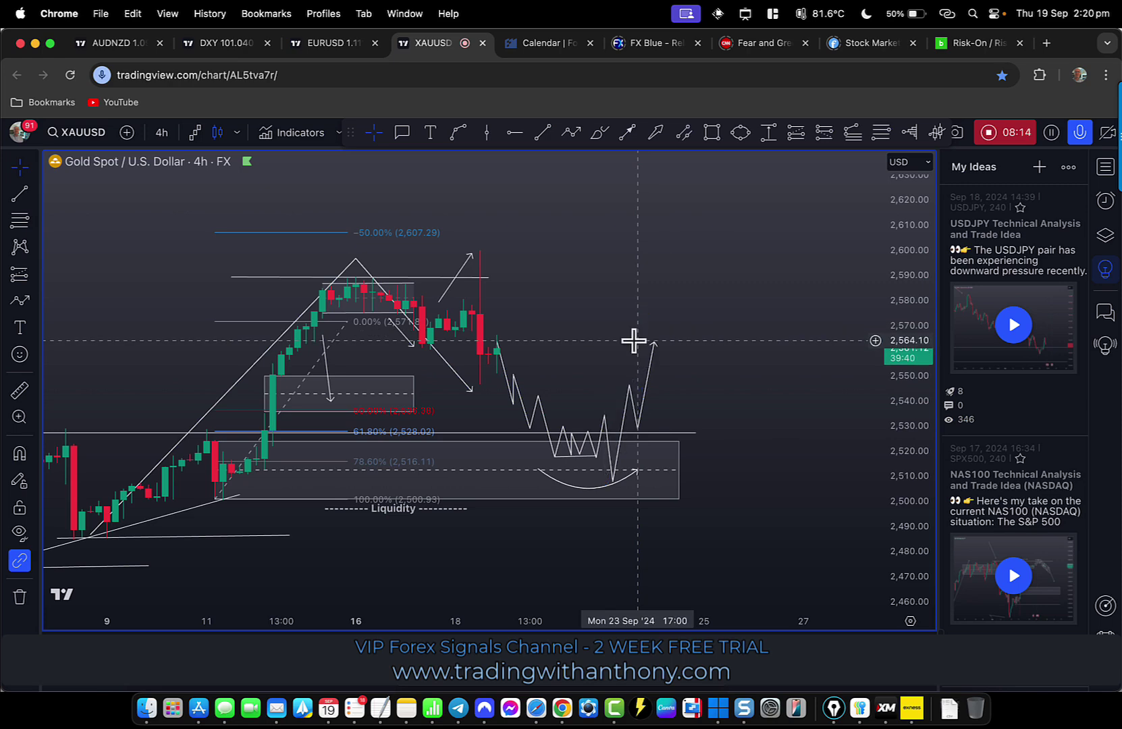
Move the curved arrow beneath the projected path's lows down so its ends sit at about 2,510
scroll(597, 316, "left", 1)
scroll(598, 316, "left", 5)
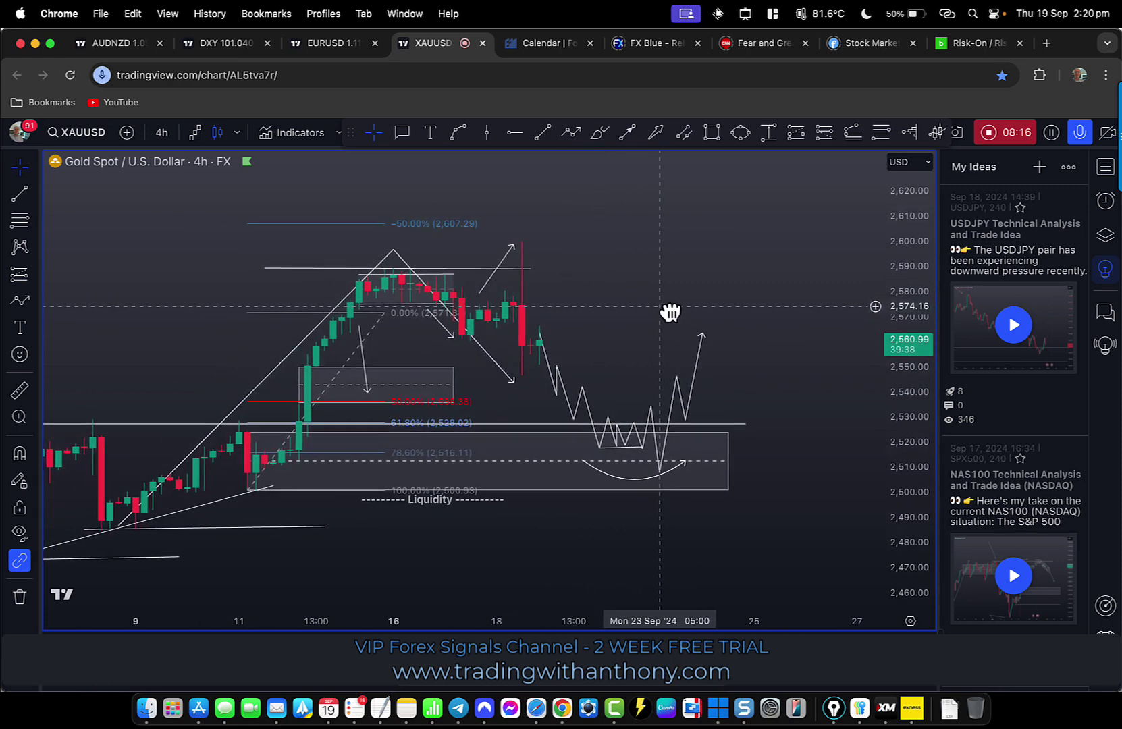
left_click(666, 465)
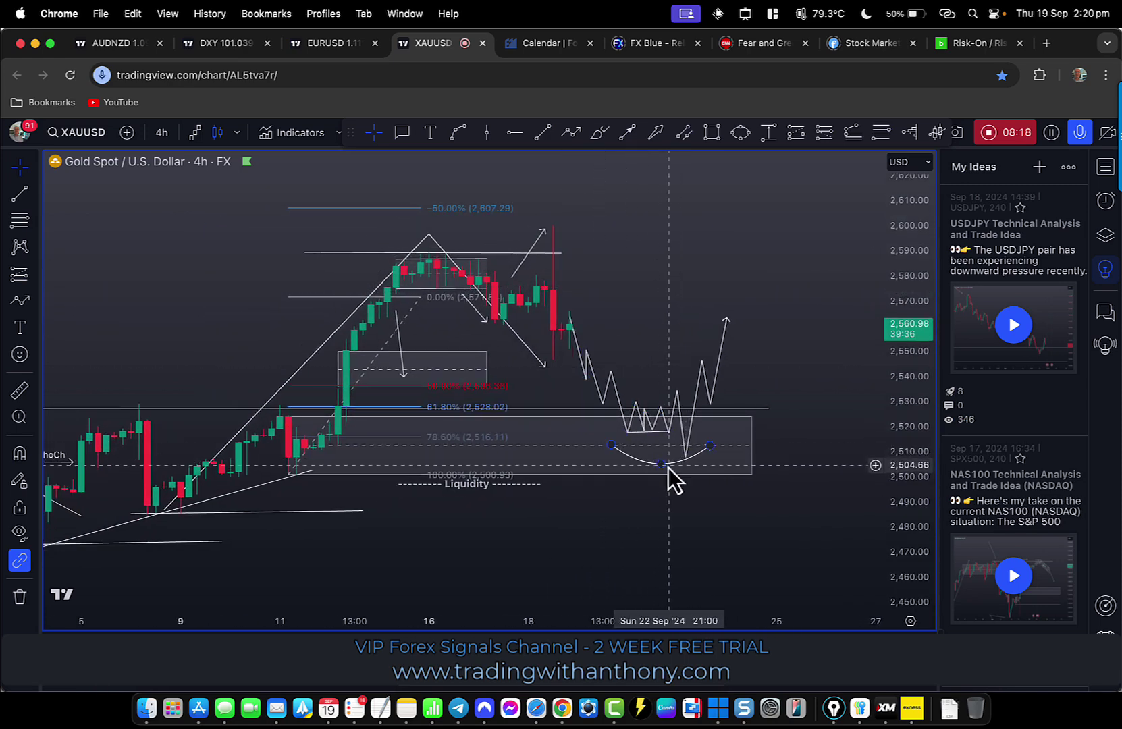
left_click_drag(675, 476, 675, 483)
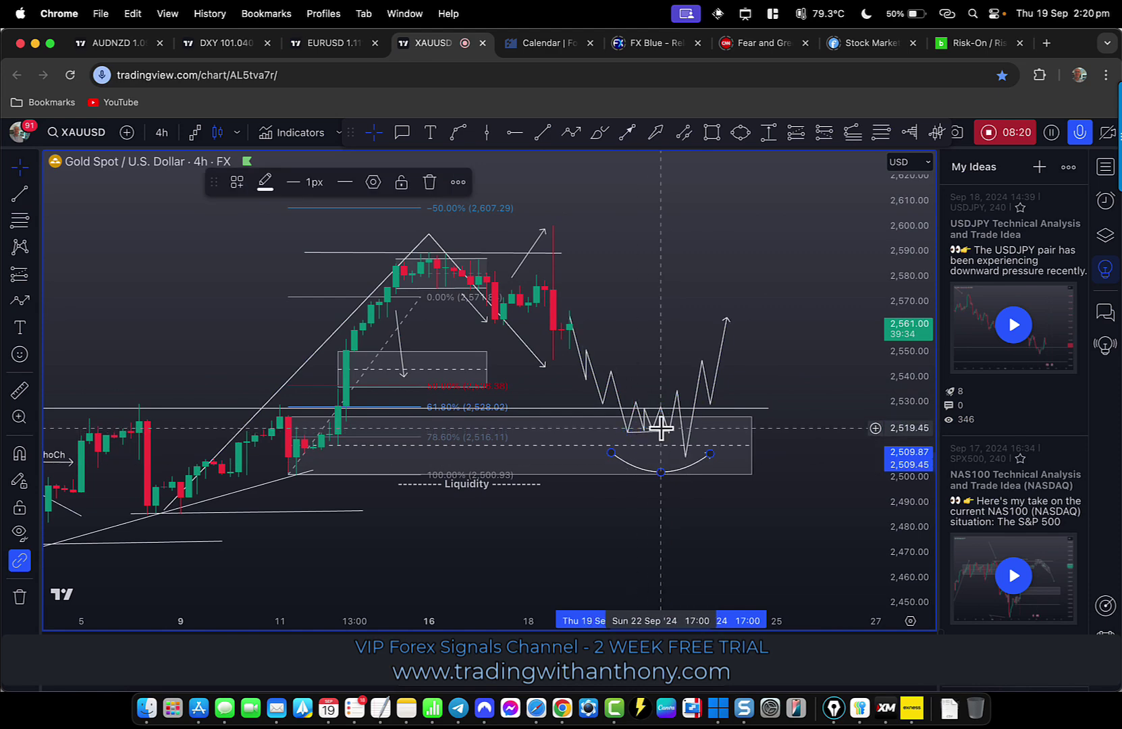
Add a horizontal "Bos" arrow at 2,535.12 over the projected rebound's first peak, and move it to the next peak at about 2,547
left_click(629, 135)
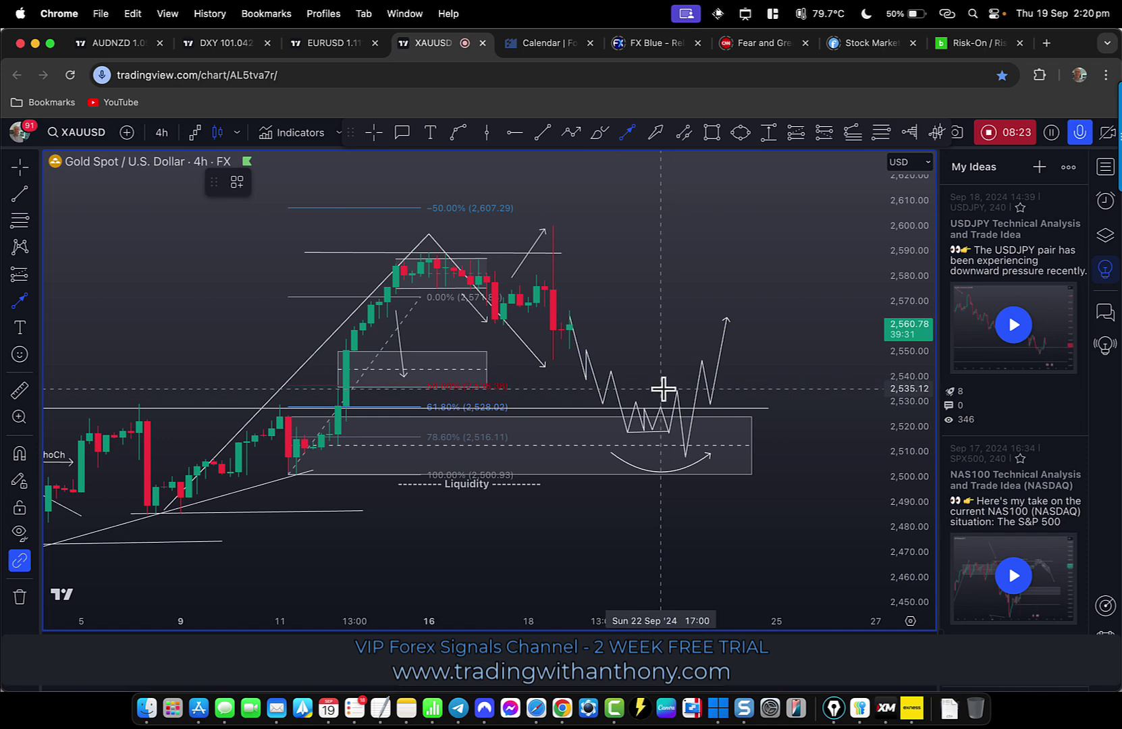
left_click_drag(672, 389, 709, 435)
left_click(595, 533)
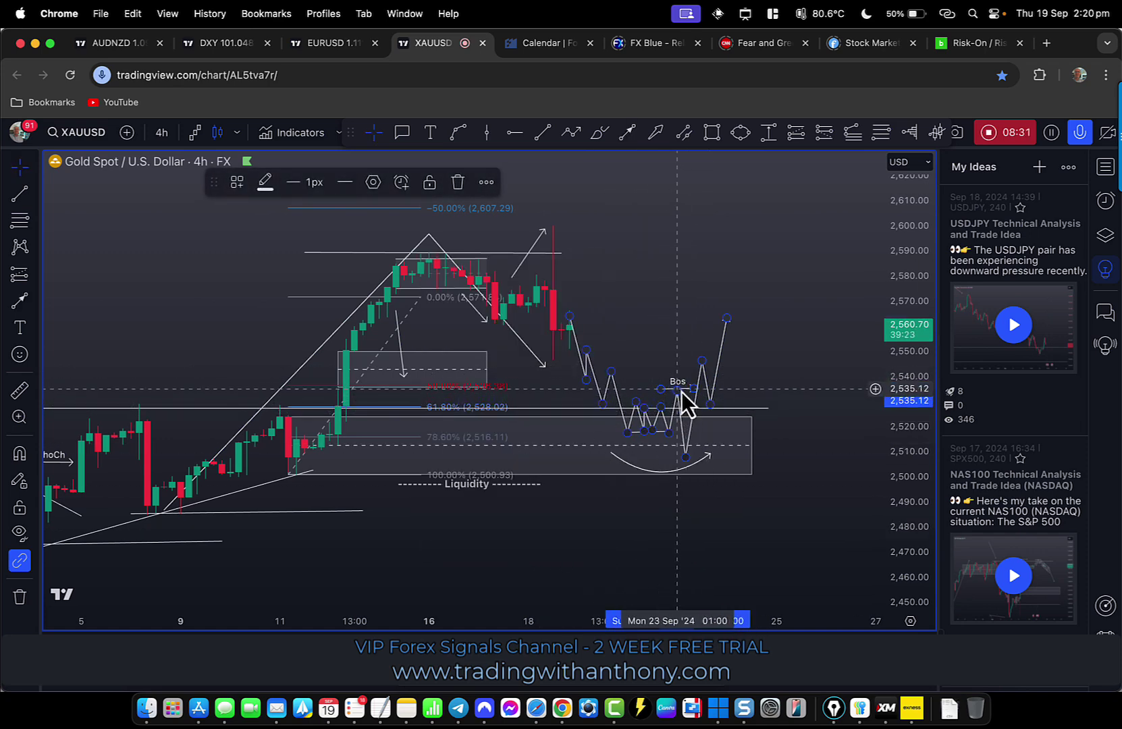
left_click_drag(681, 390, 711, 365)
key("super+z")
scroll(652, 220, "up", 1)
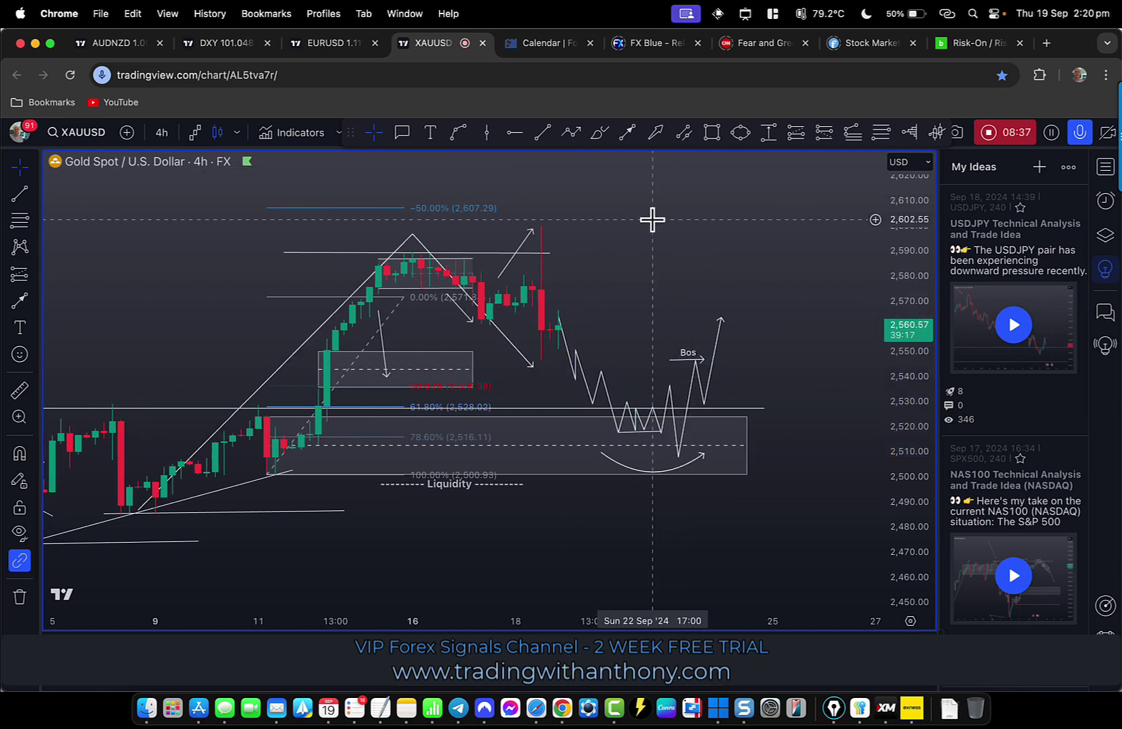
Delete the Fibonacci retracement from the chart
scroll(654, 226, "down", 2)
mouse_move(744, 259)
left_mouse_down()
mouse_move(772, 273)
mouse_move(714, 290)
left_mouse_up()
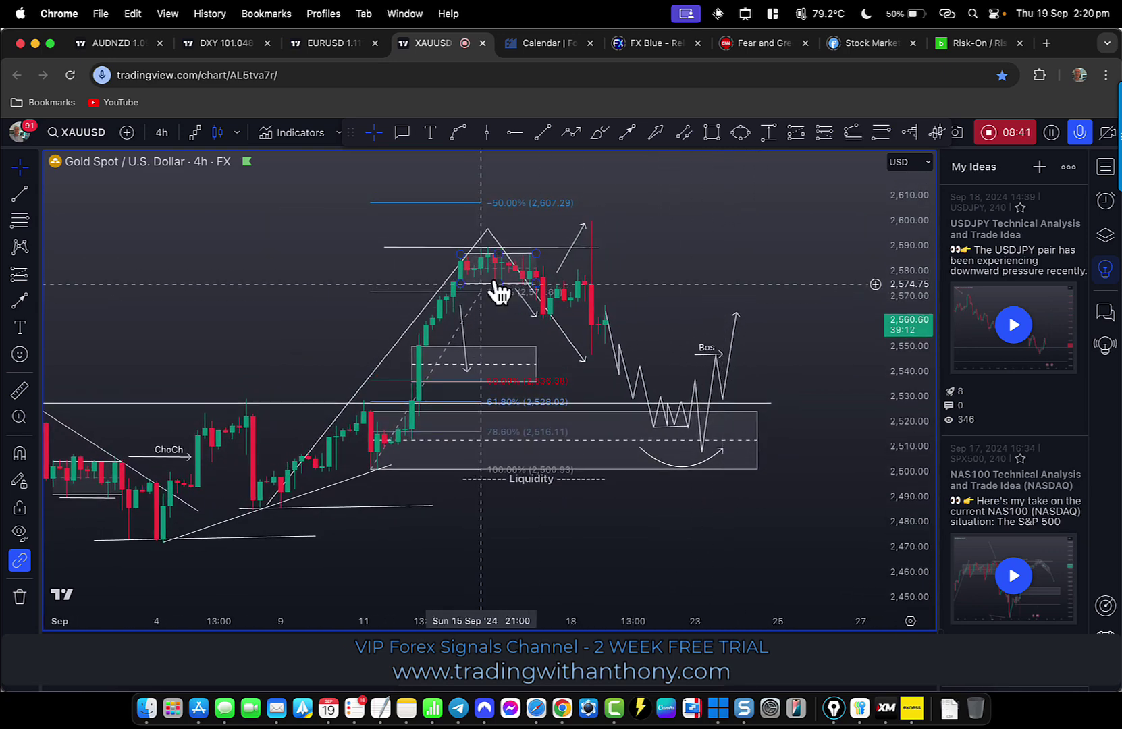
scroll(661, 288, "up", 2)
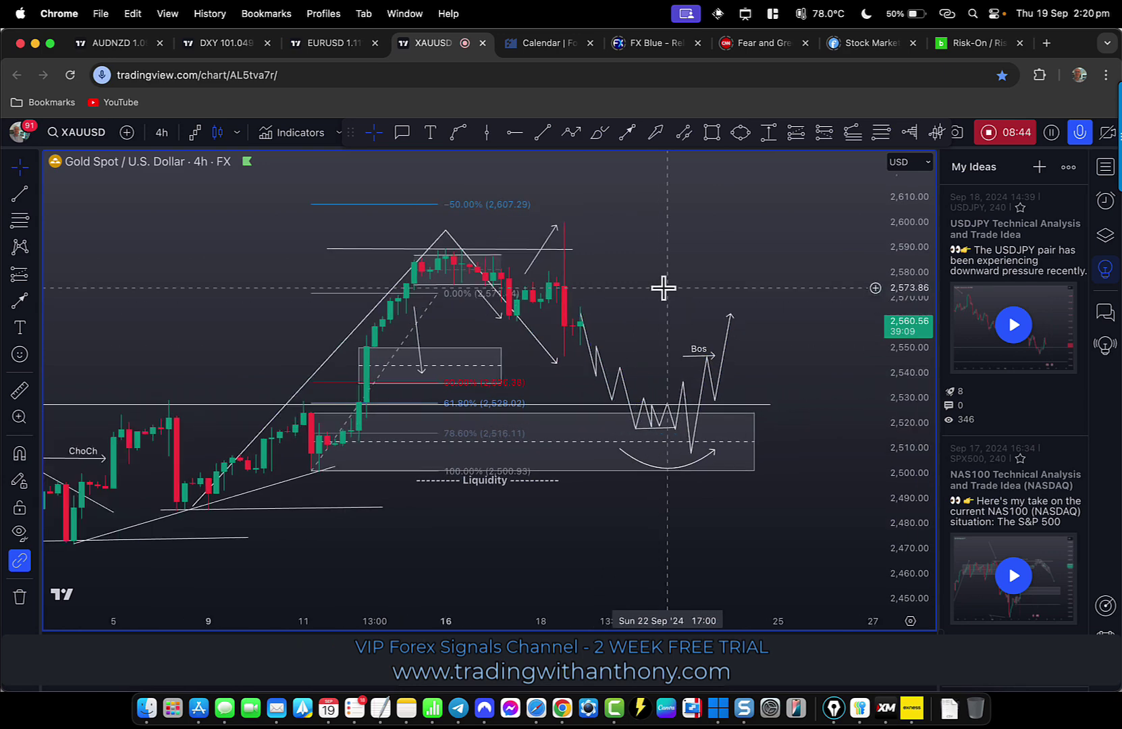
left_click(541, 216)
key("Delete")
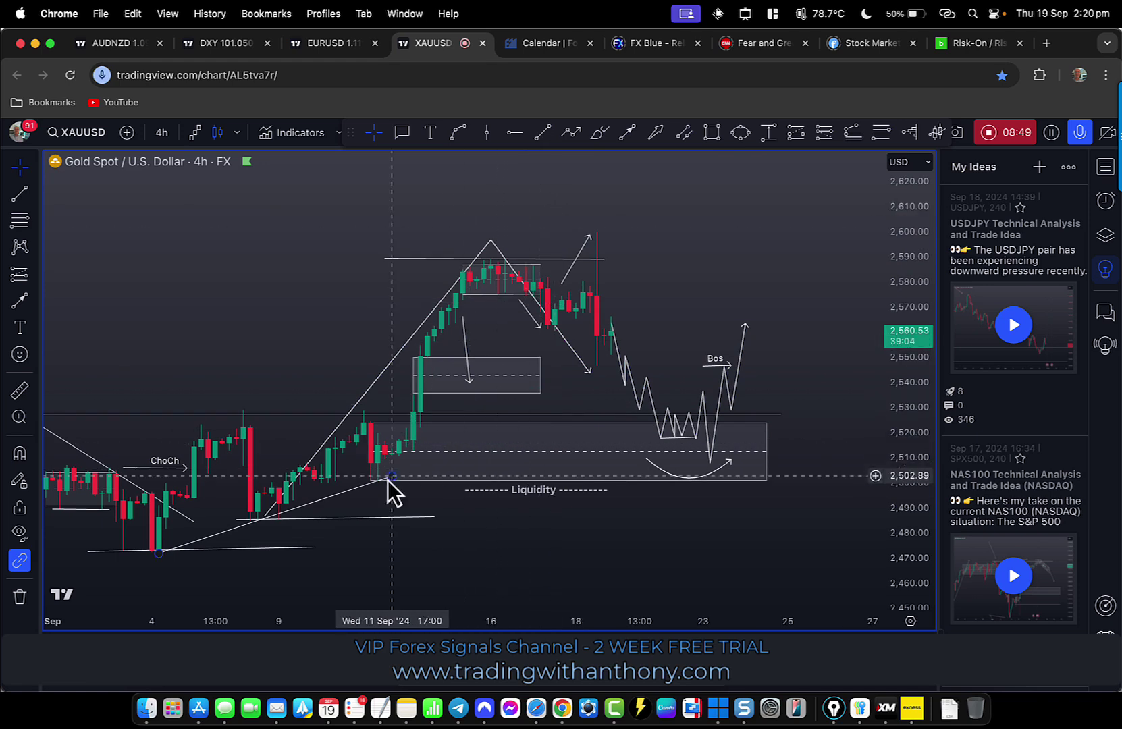
Delete the rising trend line from the 4 September low and the two near-horizontal lines at about 2,473 and 2,485
left_click(325, 500)
key("Delete")
left_click(287, 547)
key("Delete")
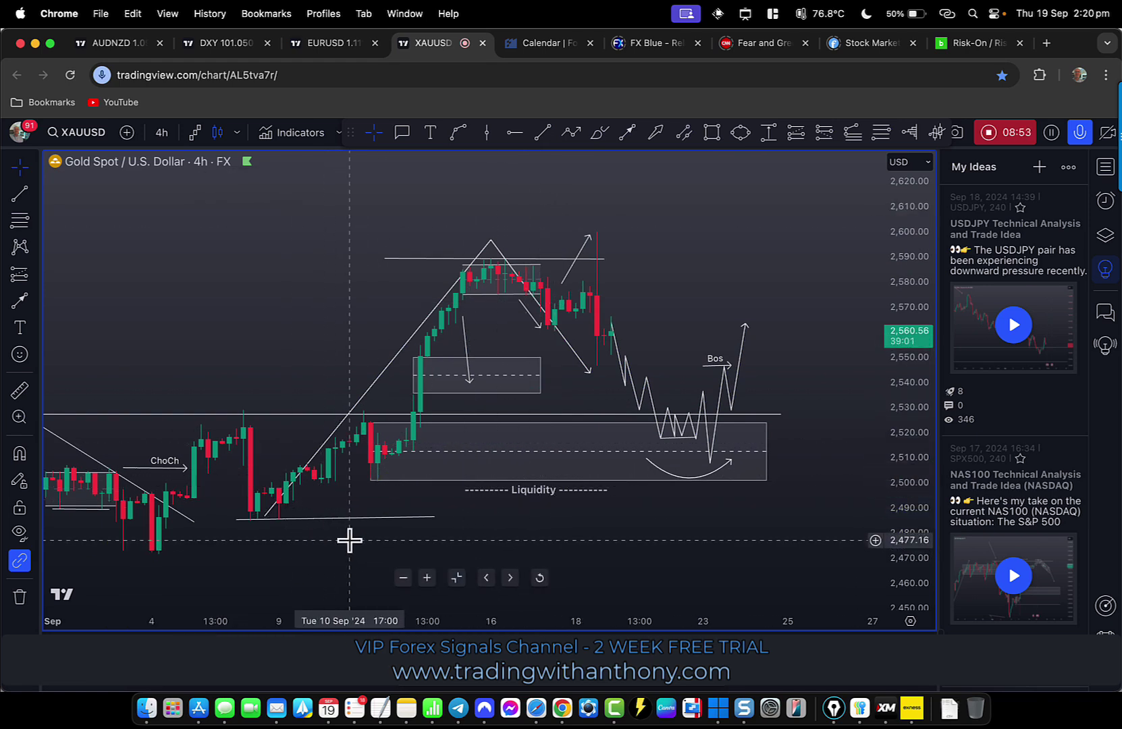
left_click(329, 521)
key("Delete")
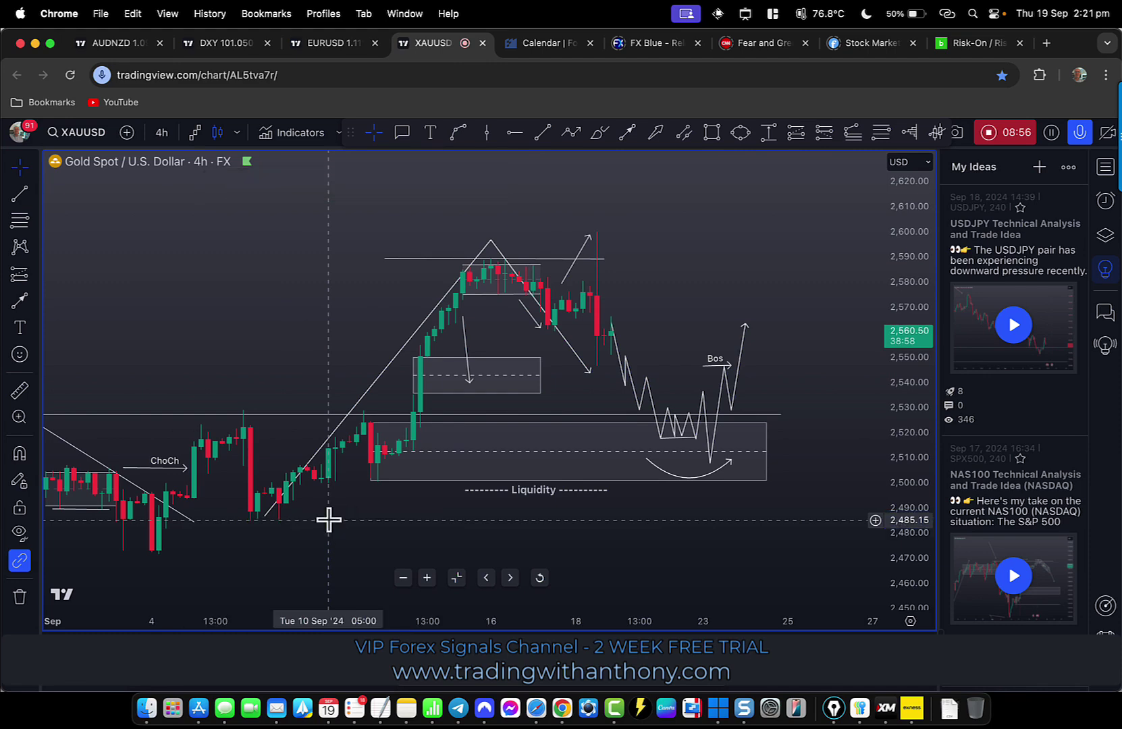
Draw a short horizontal trend line at 2,500.52 under the 11 September low, from 10 September 21:00 to 13 September
left_click(541, 134)
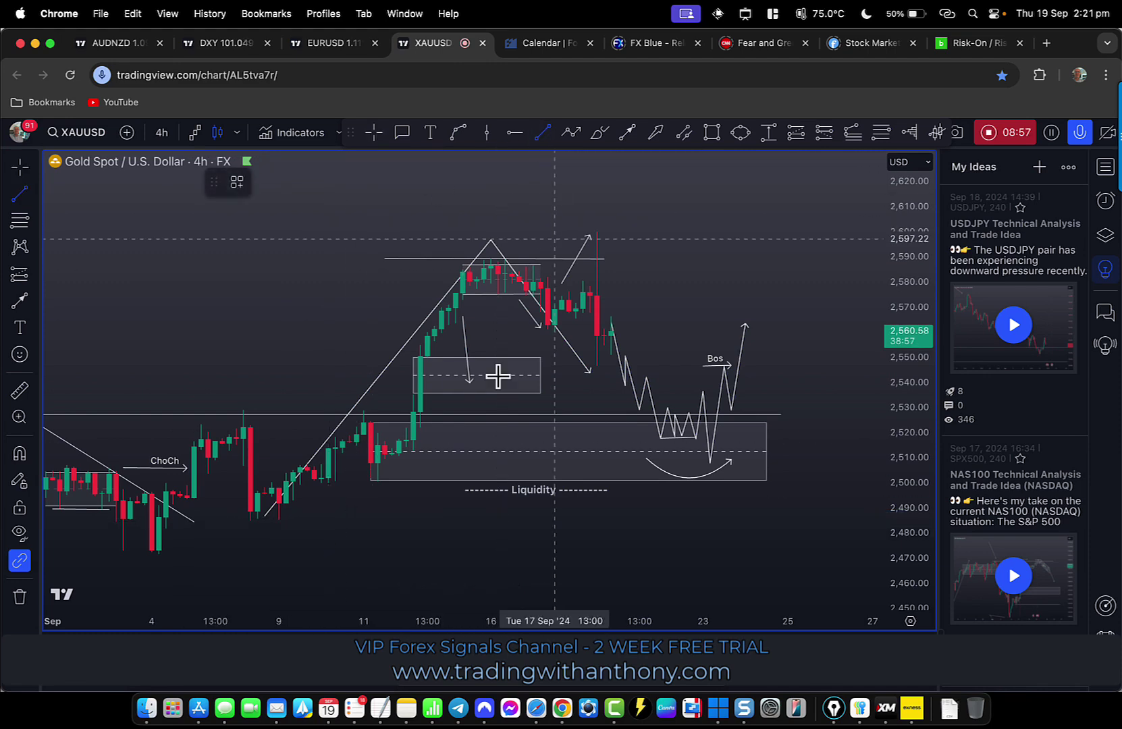
left_click(356, 483)
left_click(442, 483)
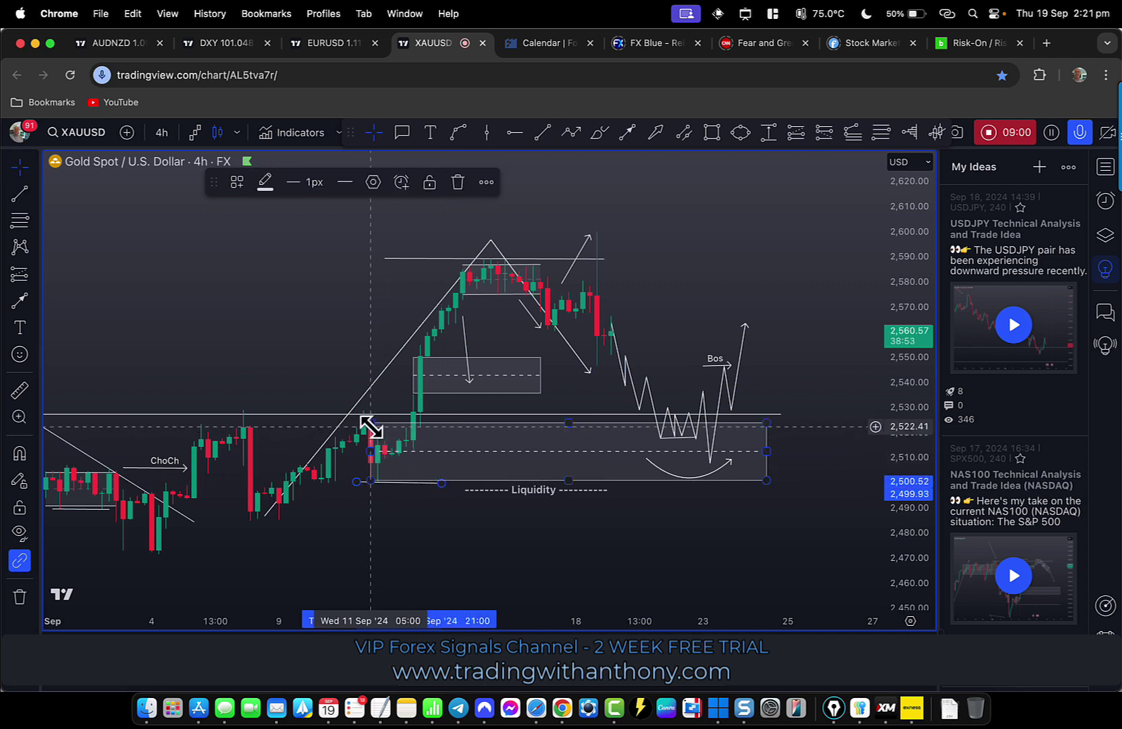
left_click_drag(442, 483, 448, 483)
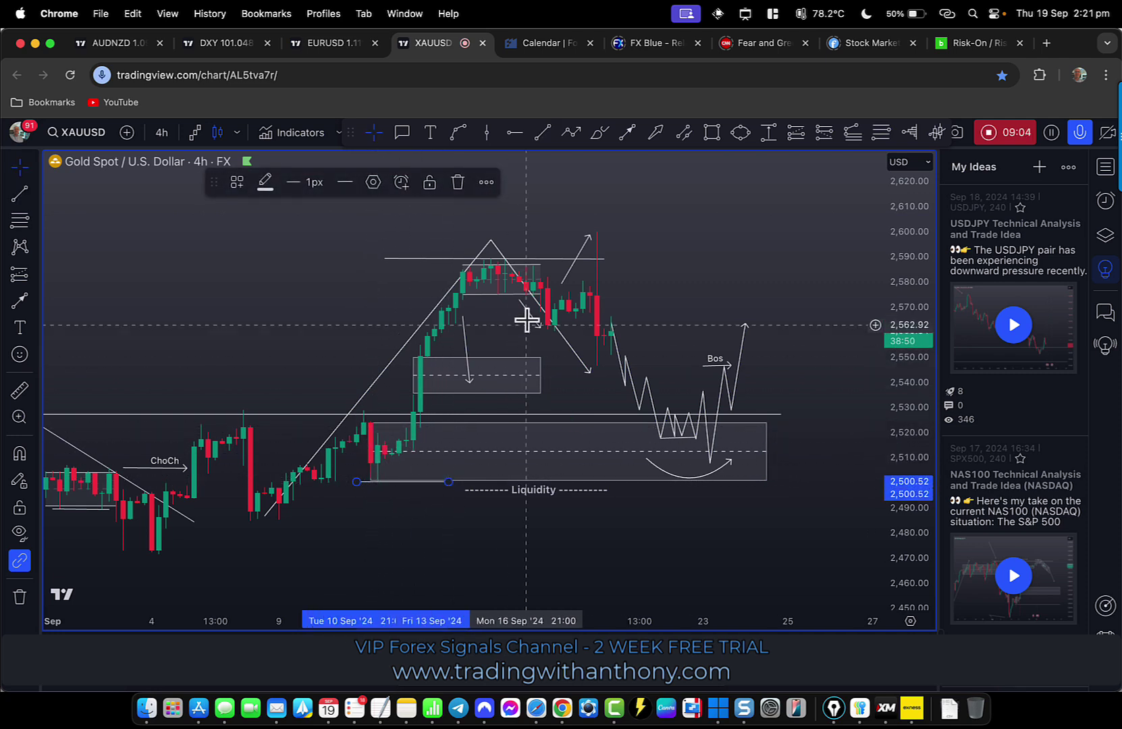
Replace the horizontal line at about 2,589 with a Fibonacci retracement from 2,500.82 on 11 September to 2,589.53 on 17 September
left_click(429, 258)
key("Delete")
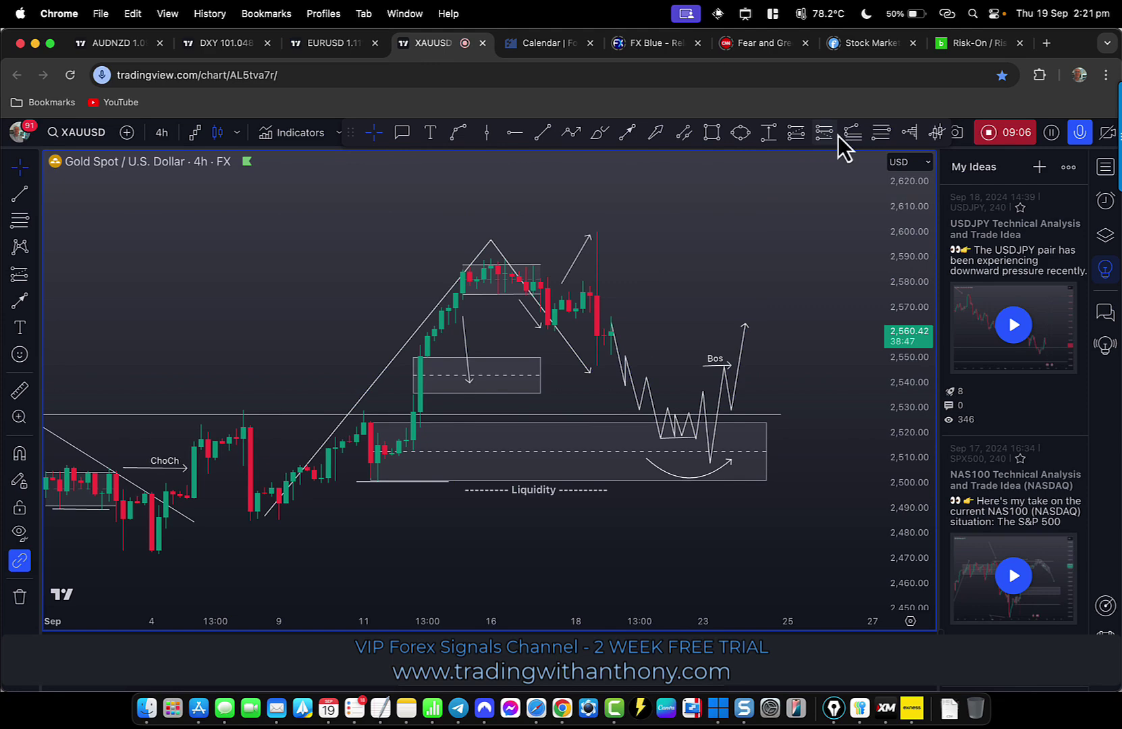
left_click(881, 133)
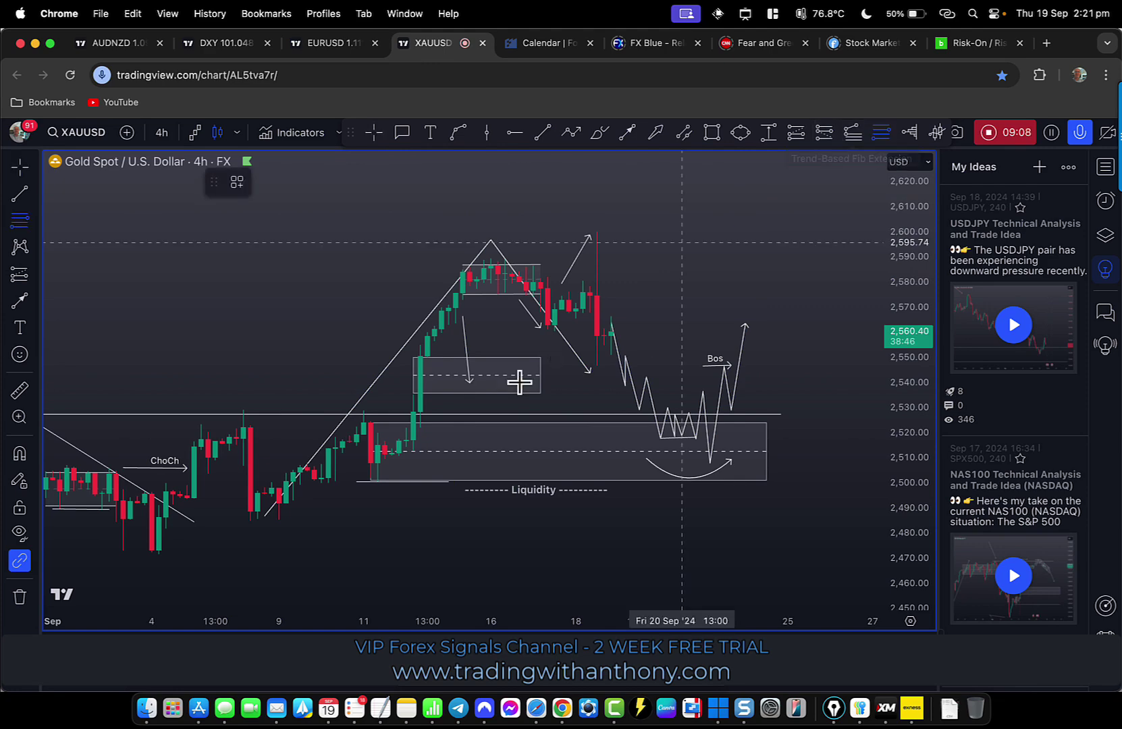
left_click(371, 482)
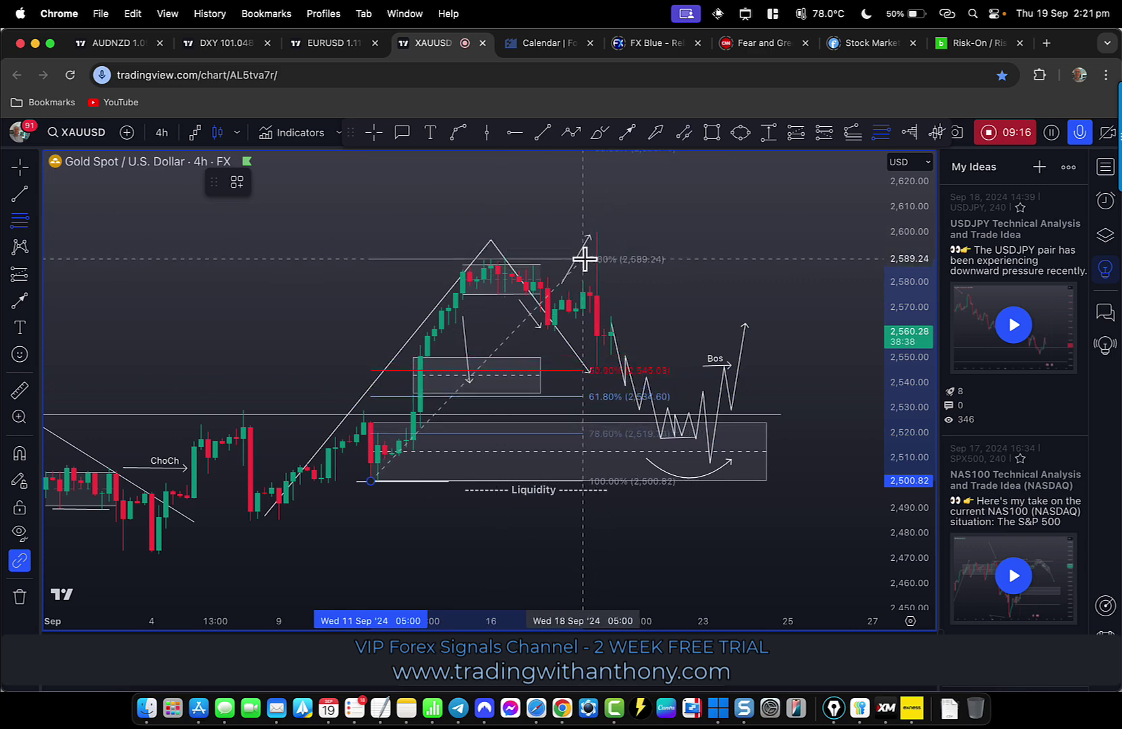
left_click(533, 258)
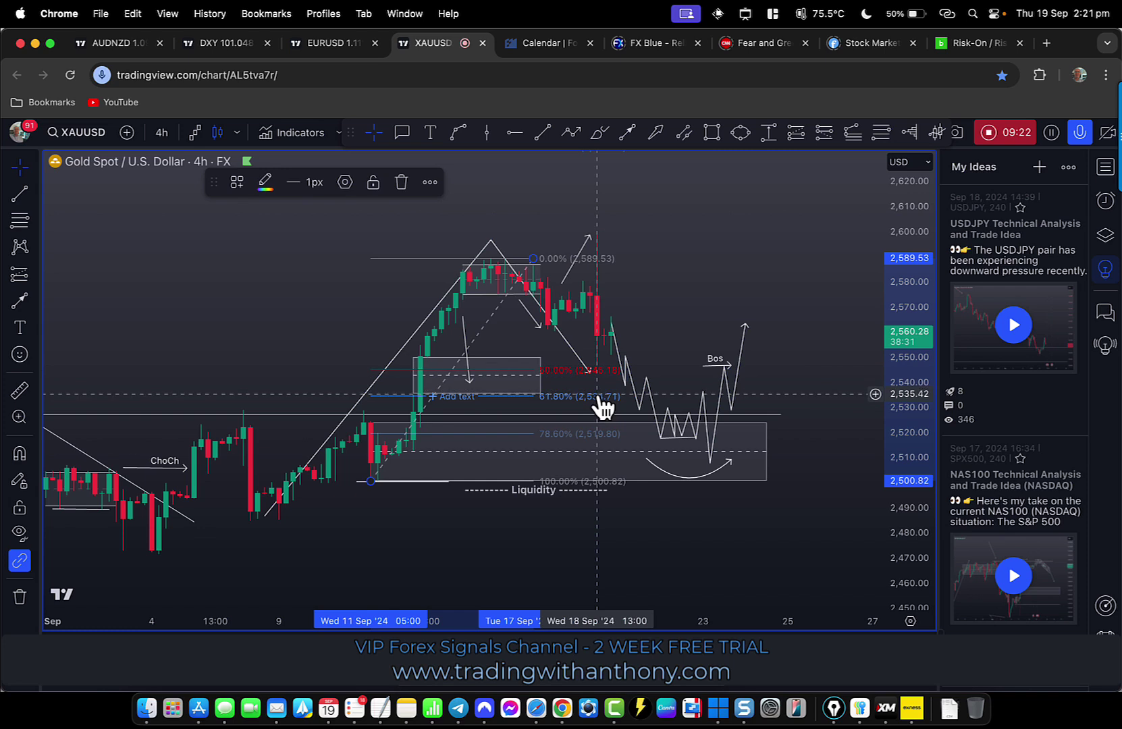
left_click(682, 288)
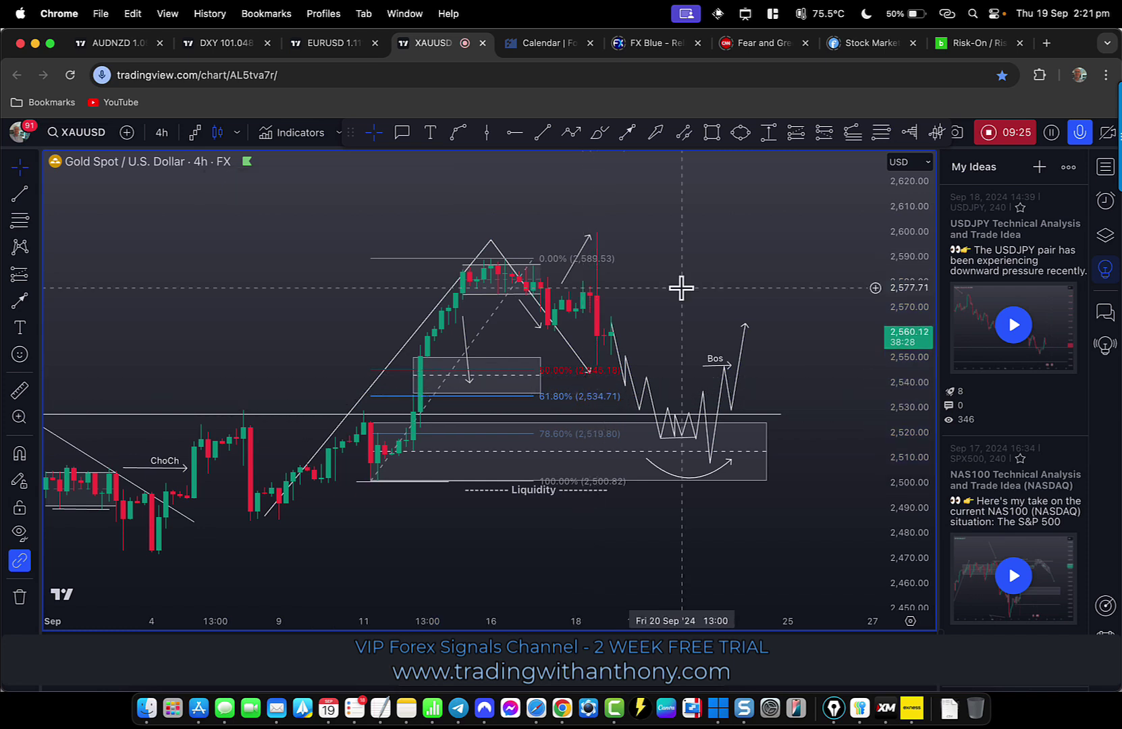
Lower the projected price path so its low reaches about 2,495, and the curved arrow so its ends sit at about 2,502
left_click(636, 399)
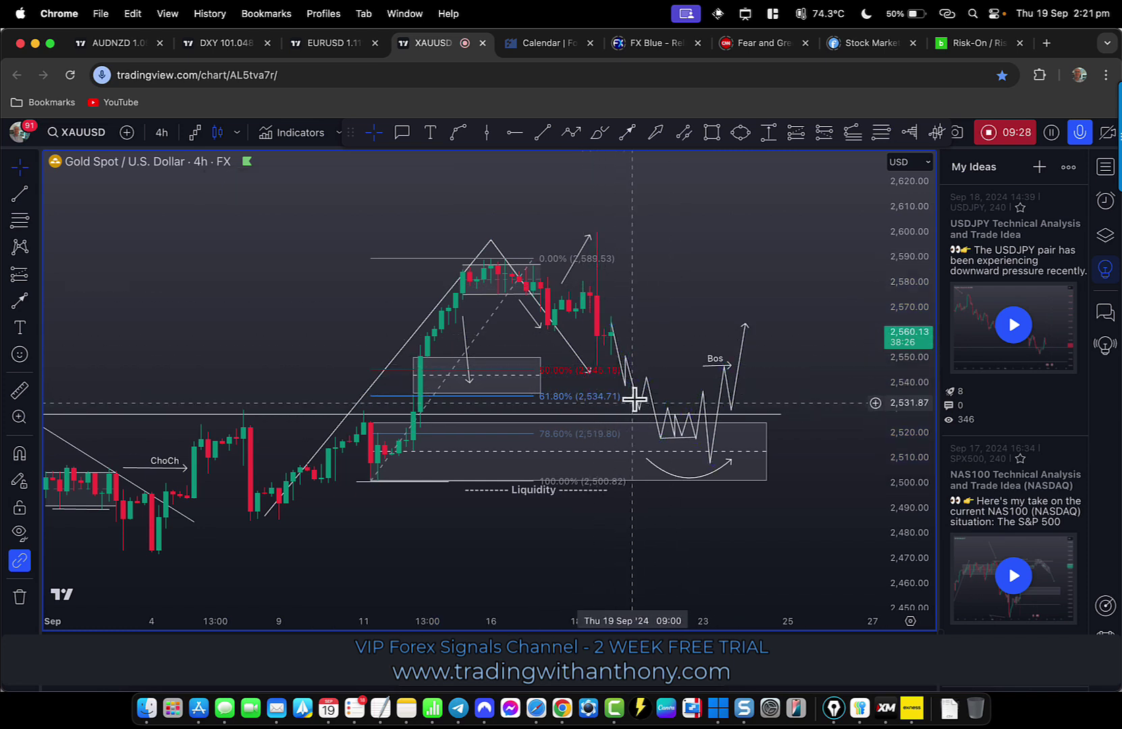
mouse_move(682, 435)
left_mouse_down()
mouse_move(600, 393)
mouse_move(677, 500)
mouse_move(646, 458)
mouse_move(704, 493)
left_mouse_up()
left_click(701, 379)
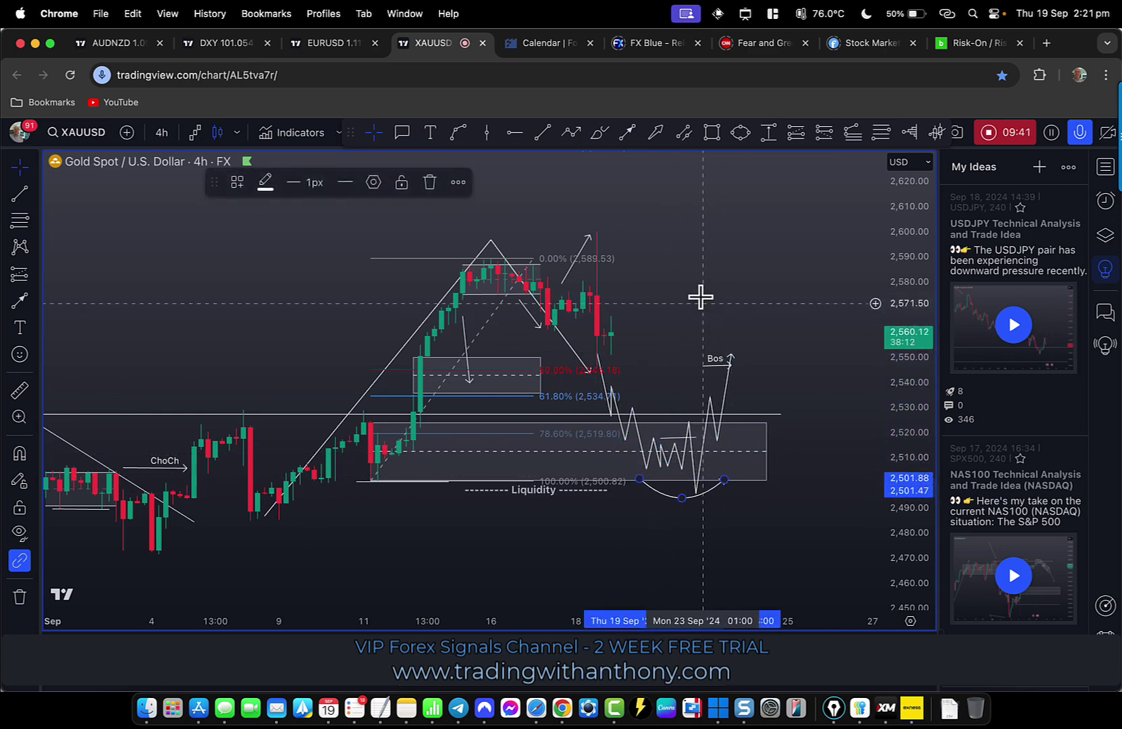
left_click_drag(682, 246, 723, 254)
mouse_move(918, 401)
left_mouse_down()
mouse_move(919, 366)
mouse_move(919, 381)
left_mouse_up()
scroll(751, 283, "up", 2)
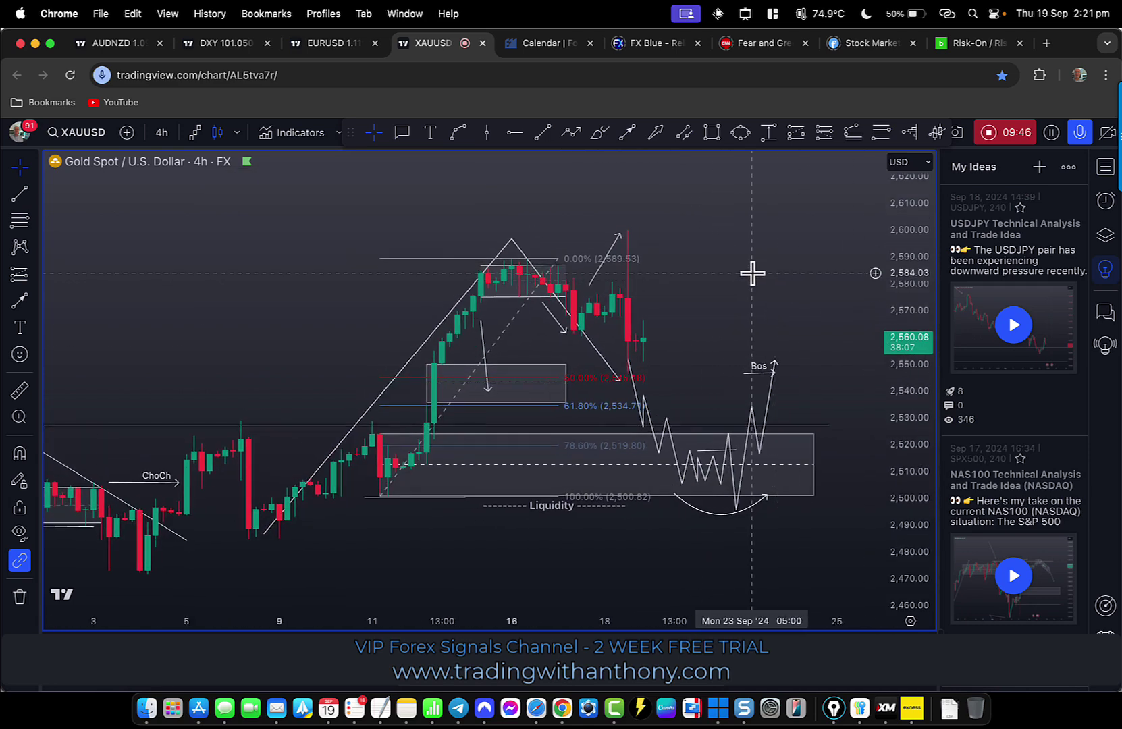
left_click_drag(746, 274, 753, 274)
scroll(745, 264, "up", 1)
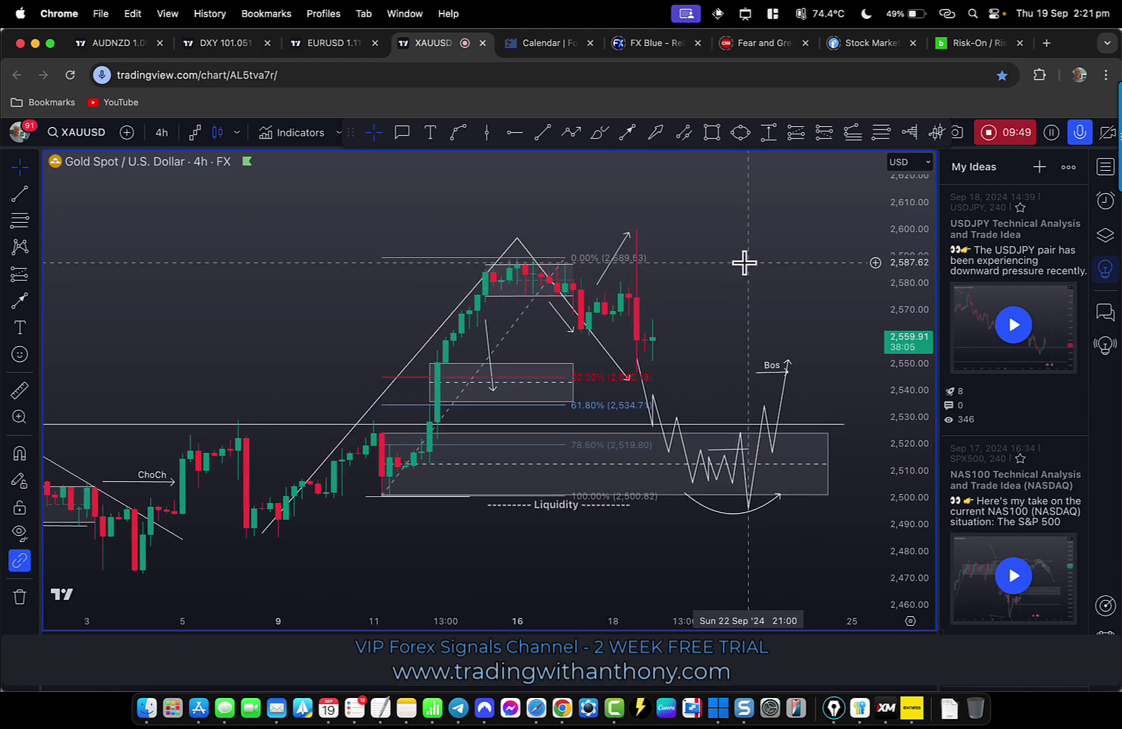